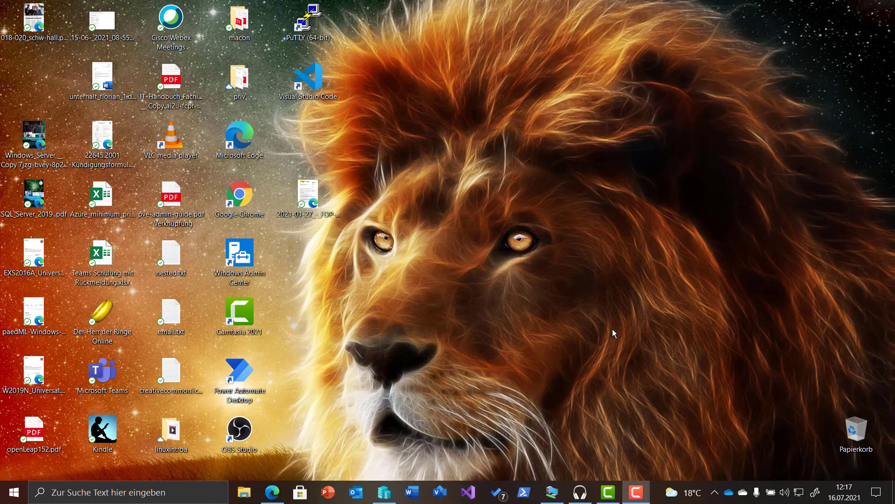
- Switch to Hyper-V Manager and create a virtual machine from the Ubuntu 20.04 quick-create image
{"action": "left_click", "coordinate": [382, 493]}
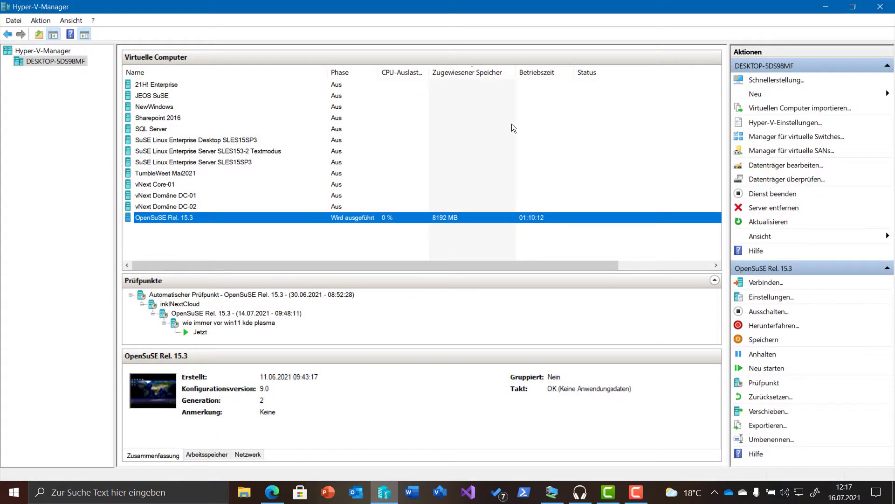
{"action": "left_click", "coordinate": [760, 82]}
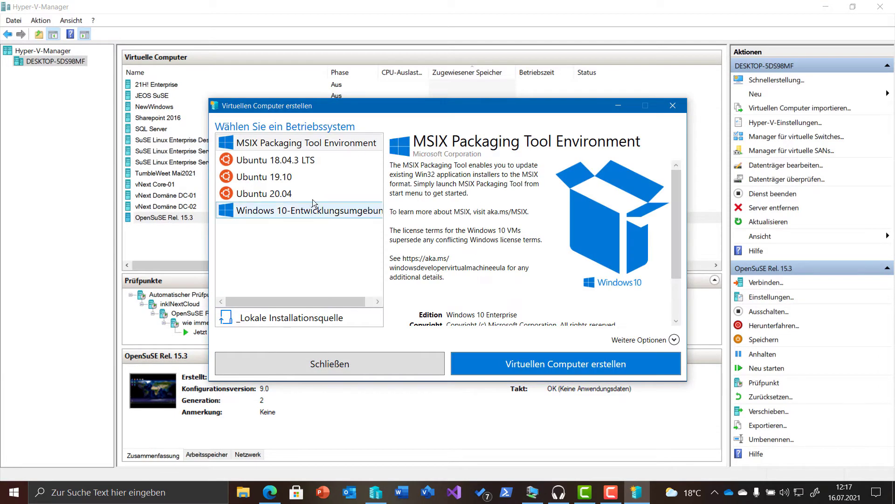
{"action": "left_click", "coordinate": [302, 160]}
{"action": "left_click", "coordinate": [296, 193]}
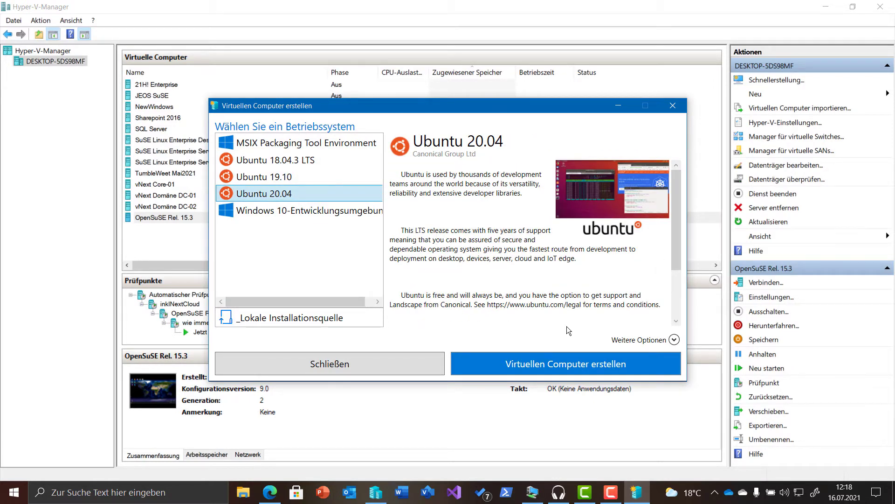
{"action": "left_click", "coordinate": [561, 365]}
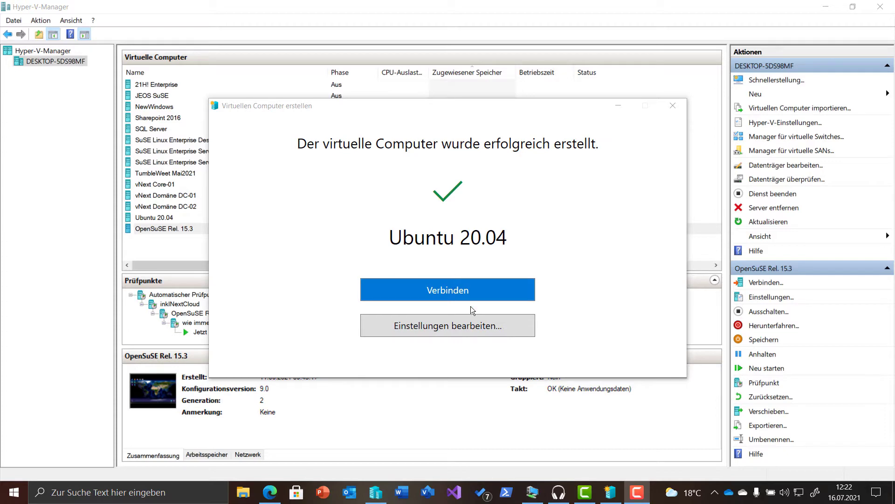
- Expand the new machine's virtual hard disk Ubuntu 20.04.vhdx to 45 GB in its settings
{"action": "left_click", "coordinate": [480, 293]}
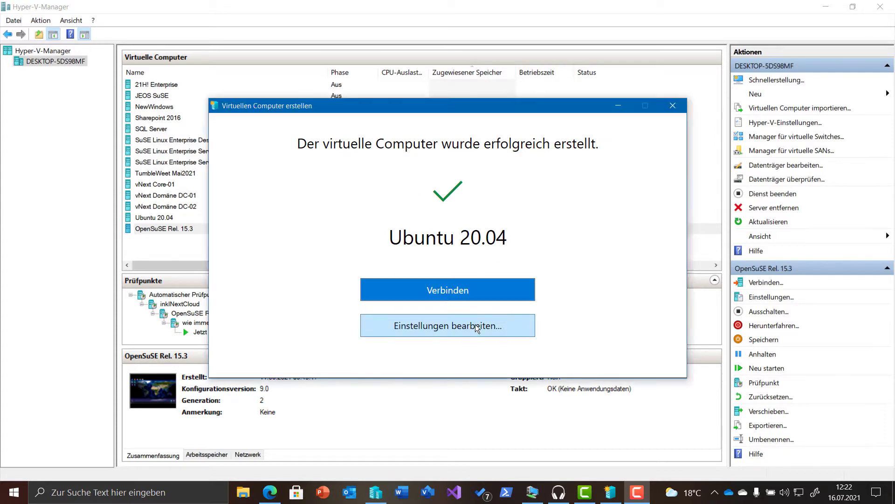
{"action": "left_click", "coordinate": [475, 324]}
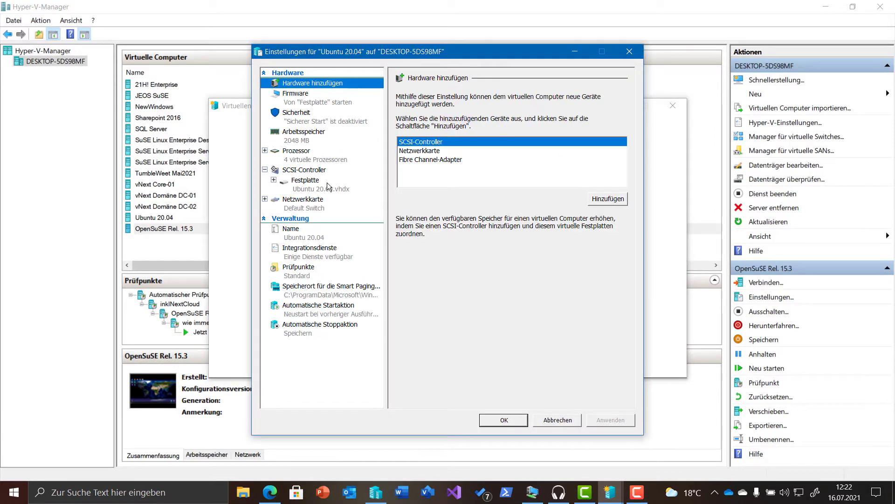
{"action": "left_click", "coordinate": [323, 185]}
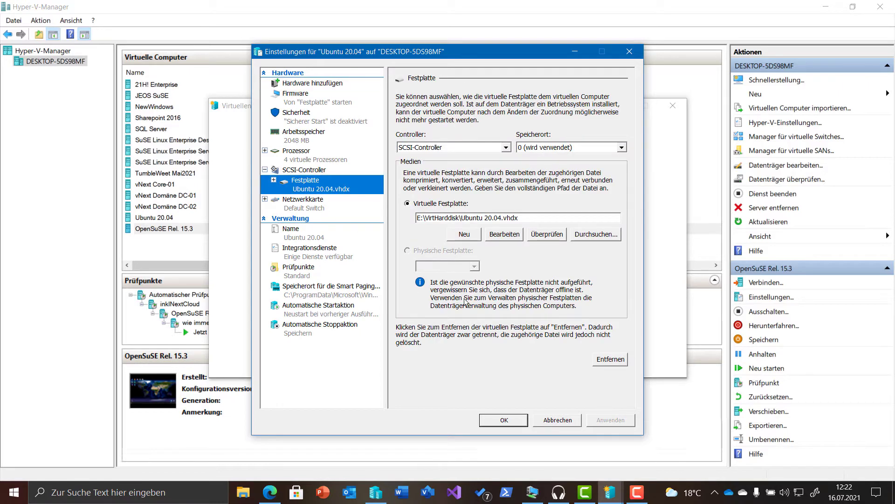
{"action": "left_click", "coordinate": [506, 236]}
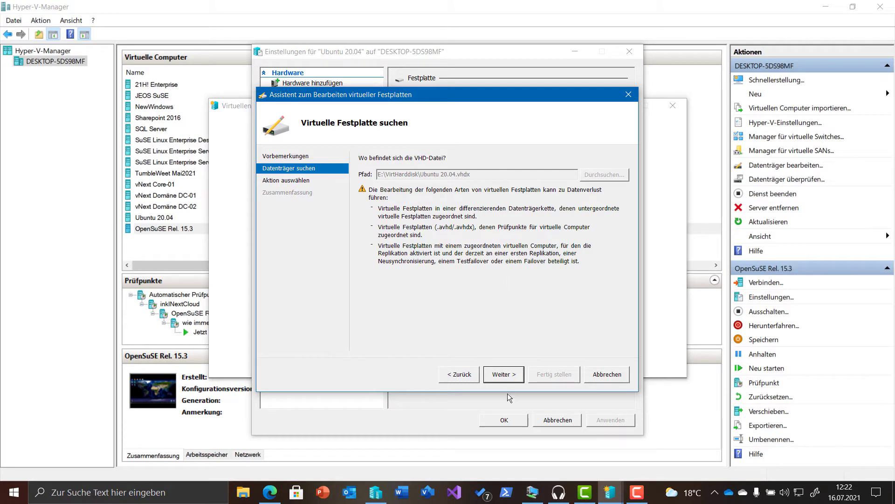
{"action": "left_click", "coordinate": [503, 375]}
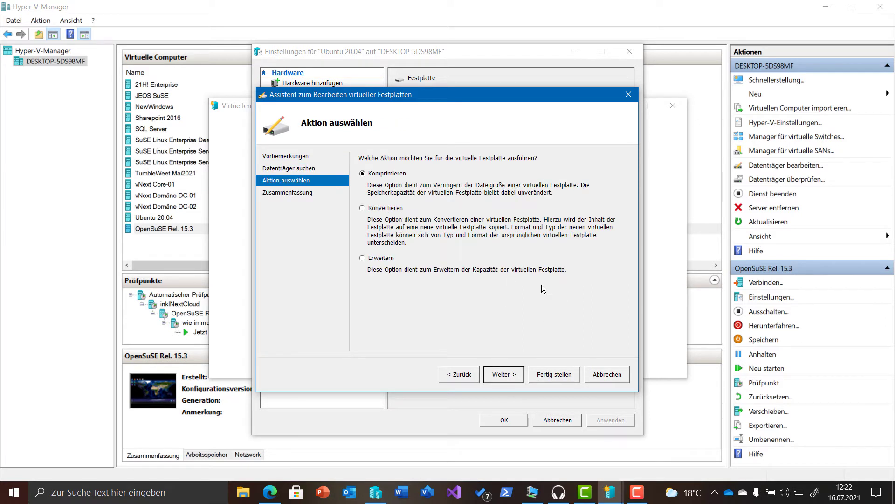
{"action": "left_click", "coordinate": [387, 258]}
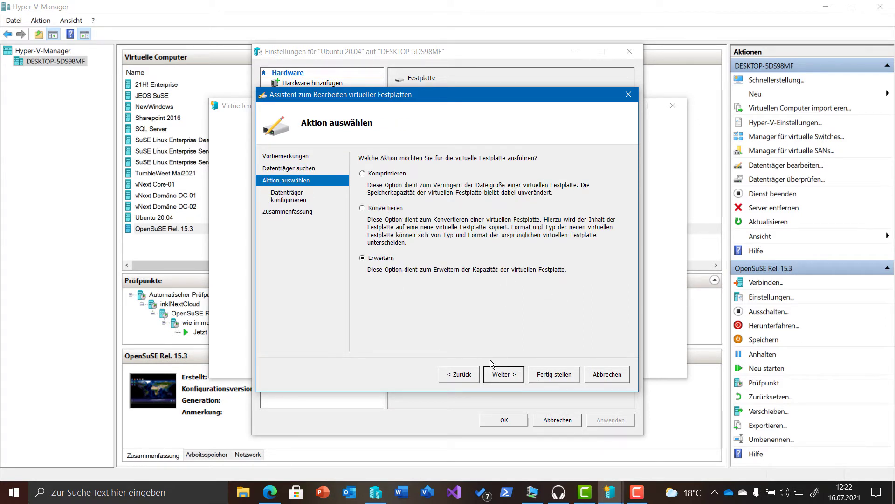
{"action": "left_click", "coordinate": [498, 375]}
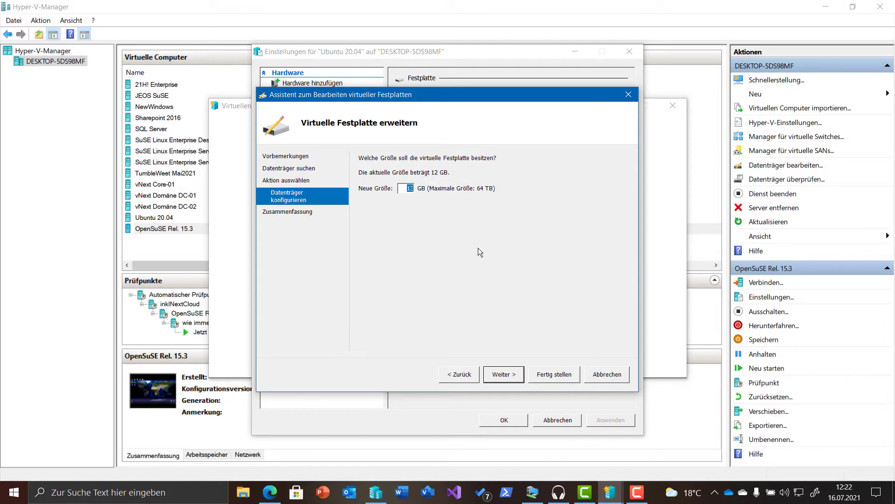
{"action": "type", "text": "45"}
{"action": "left_click", "coordinate": [505, 374]}
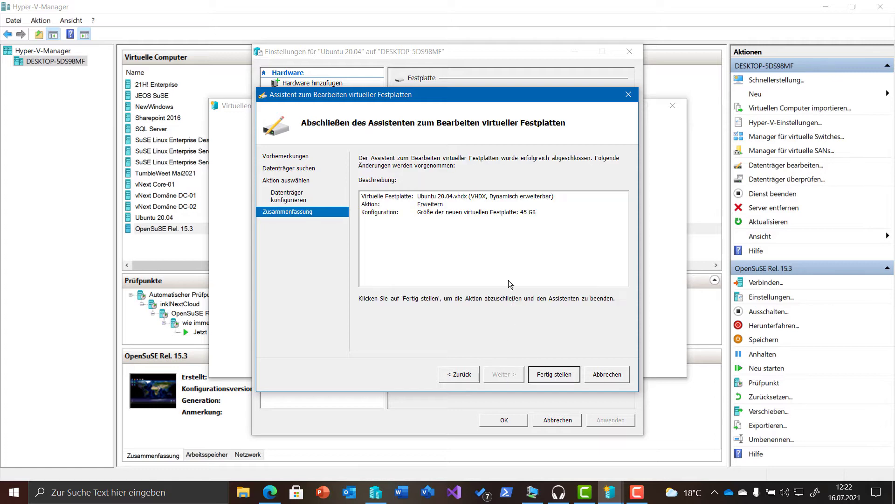
{"action": "left_click", "coordinate": [551, 373]}
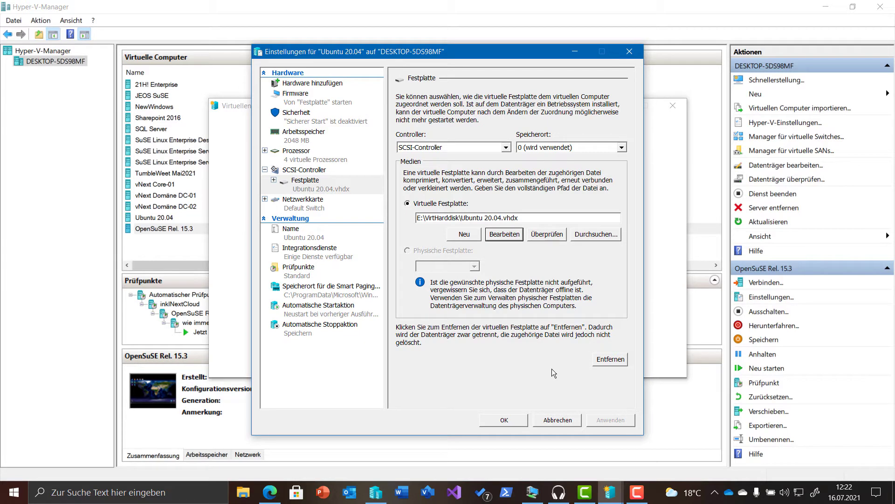
{"action": "left_click", "coordinate": [497, 421]}
- Connect to the Ubuntu 20.04 virtual machine, start it and boot the Ubuntu entry, keeping its whole window in view
{"action": "left_click", "coordinate": [475, 290]}
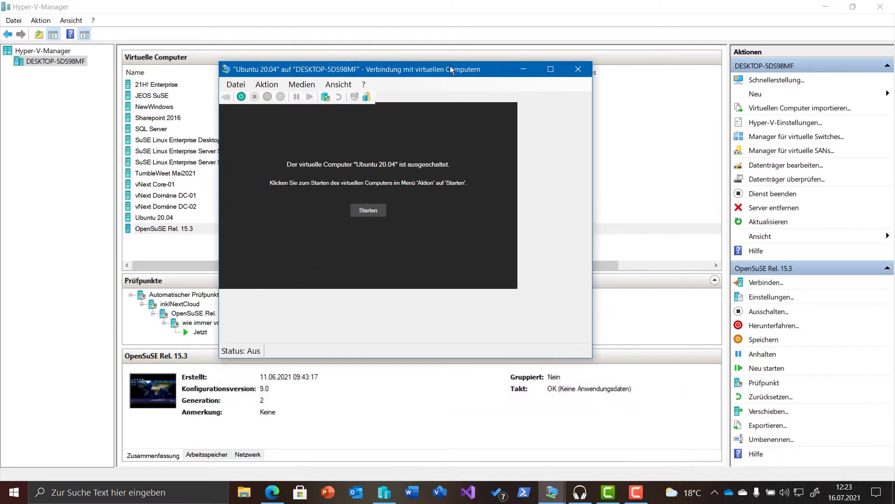
{"action": "left_click", "coordinate": [420, 218]}
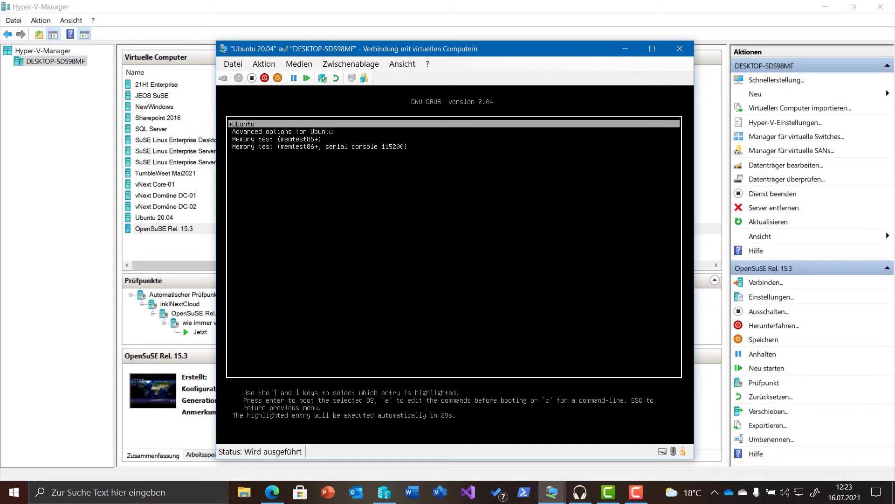
{"action": "key", "text": "Return"}
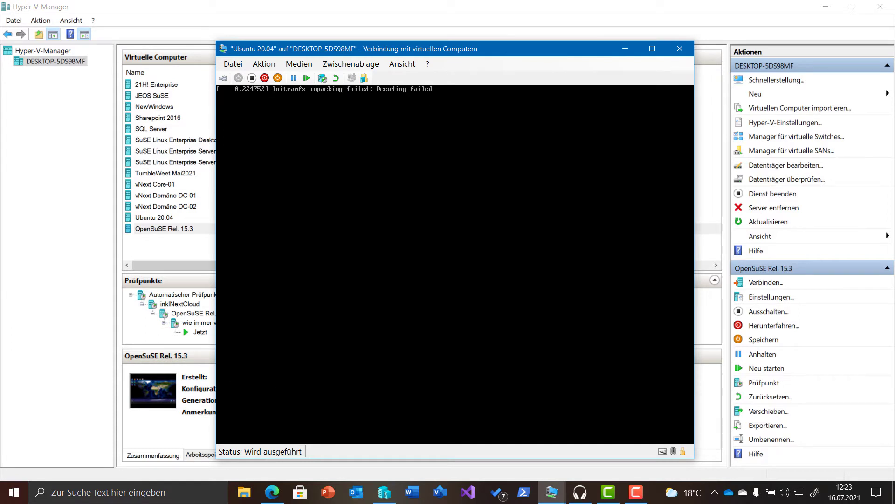
{"action": "left_click_drag", "start_coordinate": [522, 48], "coordinate": [491, 26]}
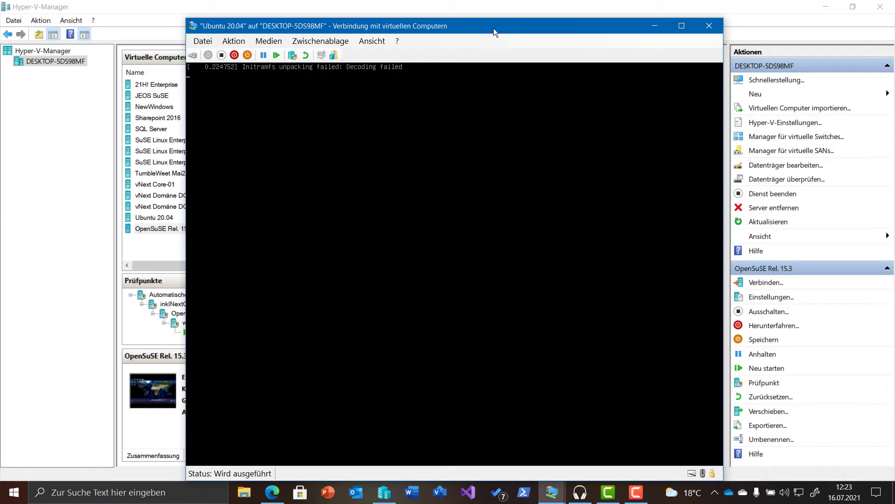
{"action": "left_click_drag", "start_coordinate": [493, 28], "coordinate": [484, 21]}
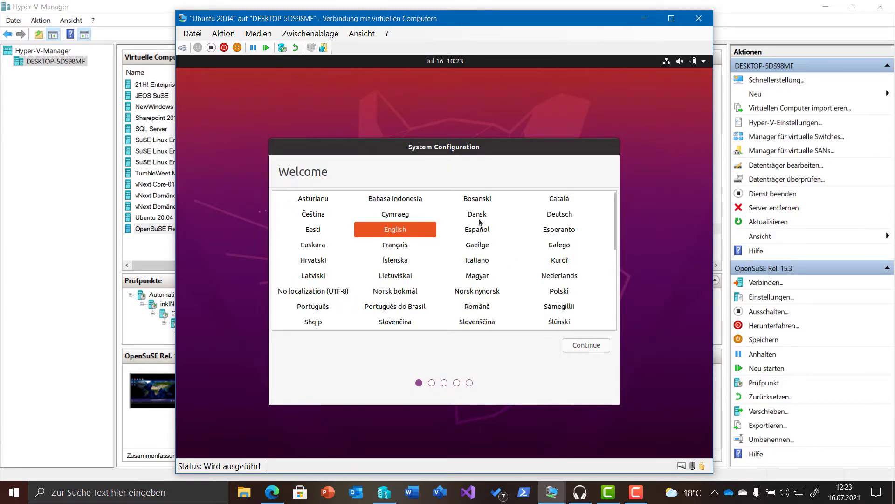
- Set the system language to Deutsch and the keyboard layout to German in the Ubuntu setup
{"action": "left_click", "coordinate": [558, 216]}
{"action": "left_click", "coordinate": [589, 345]}
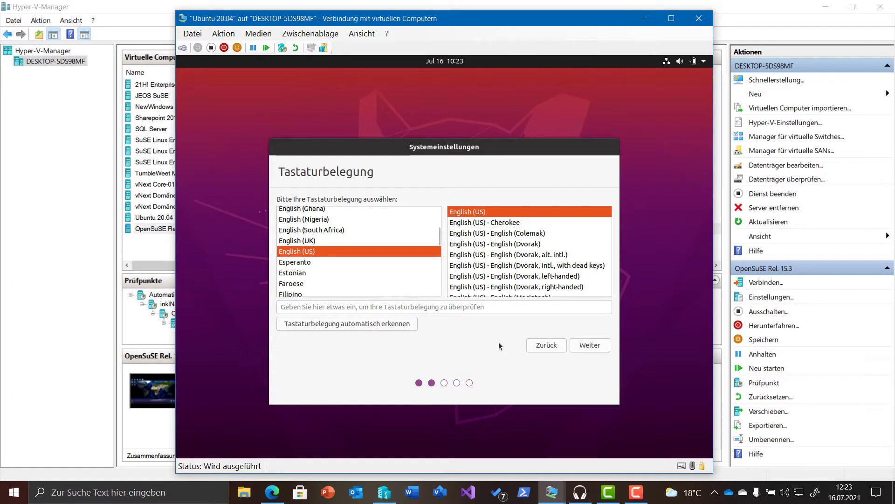
{"action": "scroll", "coordinate": [363, 237], "scroll_direction": "down", "scroll_amount": 2}
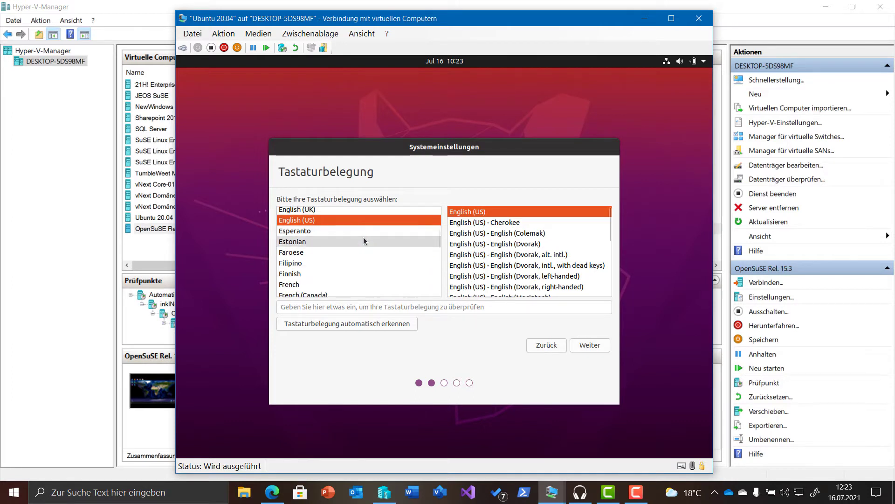
{"action": "scroll", "coordinate": [363, 237], "scroll_direction": "up", "scroll_amount": 5}
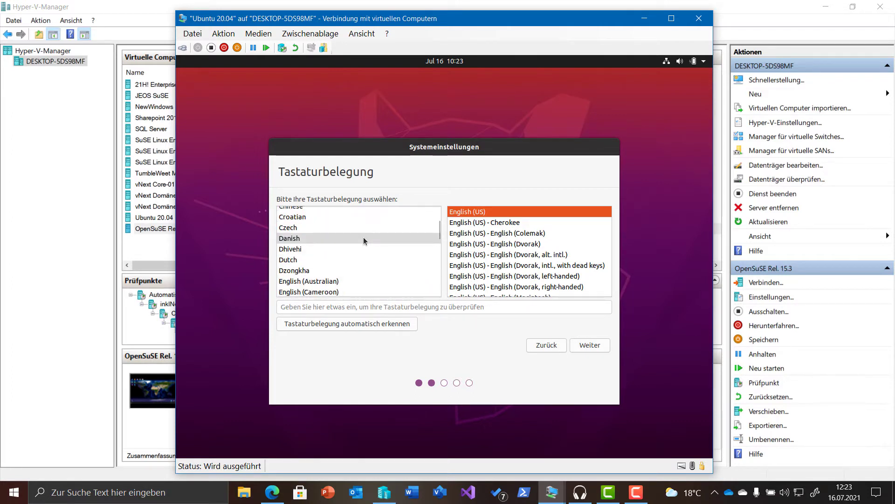
{"action": "scroll", "coordinate": [363, 237], "scroll_direction": "up", "scroll_amount": 2}
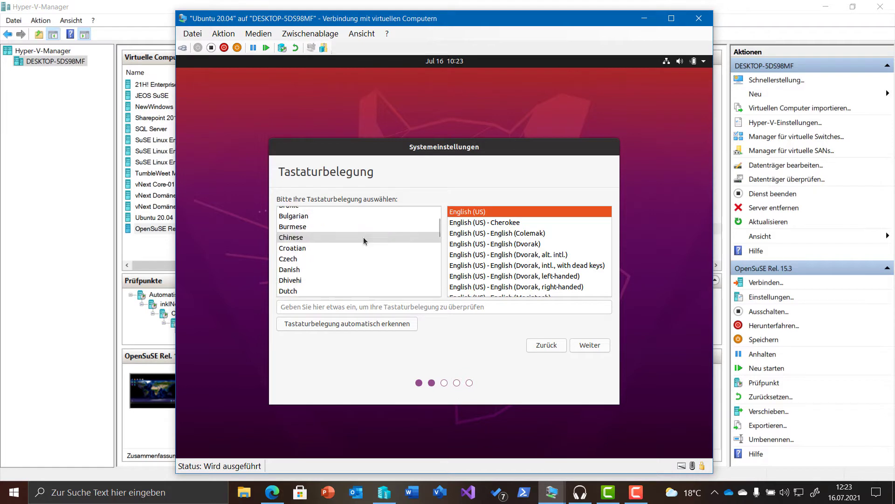
{"action": "scroll", "coordinate": [364, 240], "scroll_direction": "down", "scroll_amount": 1}
{"action": "scroll", "coordinate": [364, 239], "scroll_direction": "down", "scroll_amount": 6}
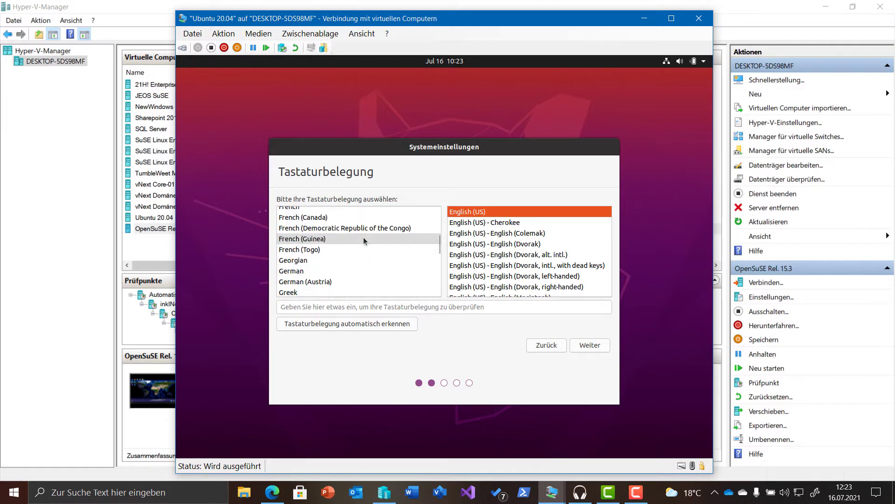
{"action": "left_click", "coordinate": [353, 270]}
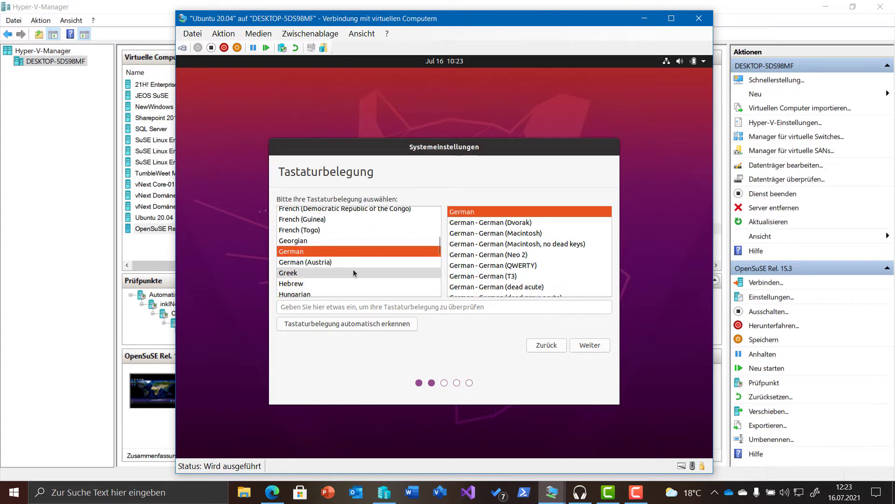
{"action": "left_click", "coordinate": [579, 347]}
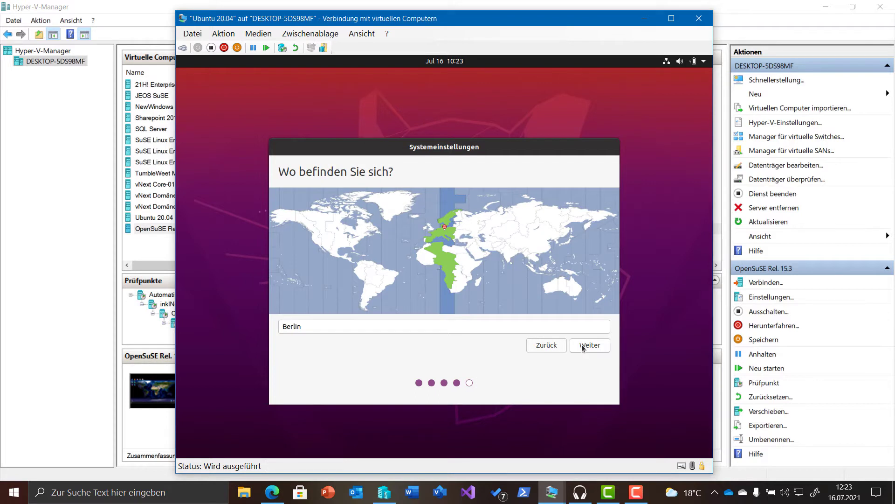
- Accept Berlin as the location and enter caleidoscope as the account name, keeping the suggested computer name and username
{"action": "left_click", "coordinate": [580, 347]}
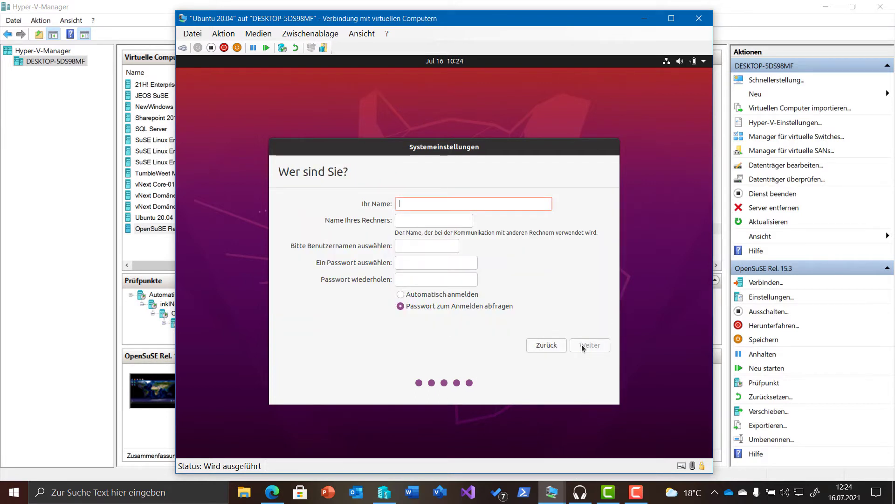
{"action": "type", "text": "calei"}
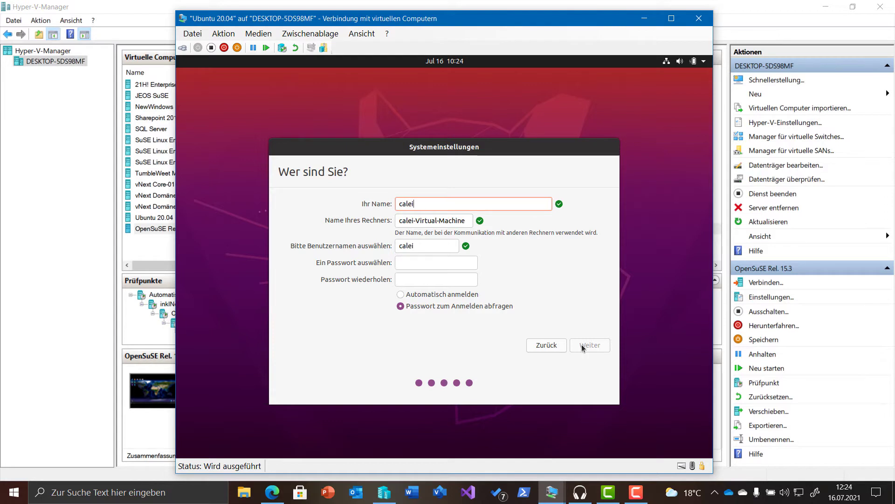
{"action": "type", "text": "doscope"}
{"action": "key", "text": "Tab"}
{"action": "key", "text": "Tab"}
{"action": "key", "text": "Tab"}
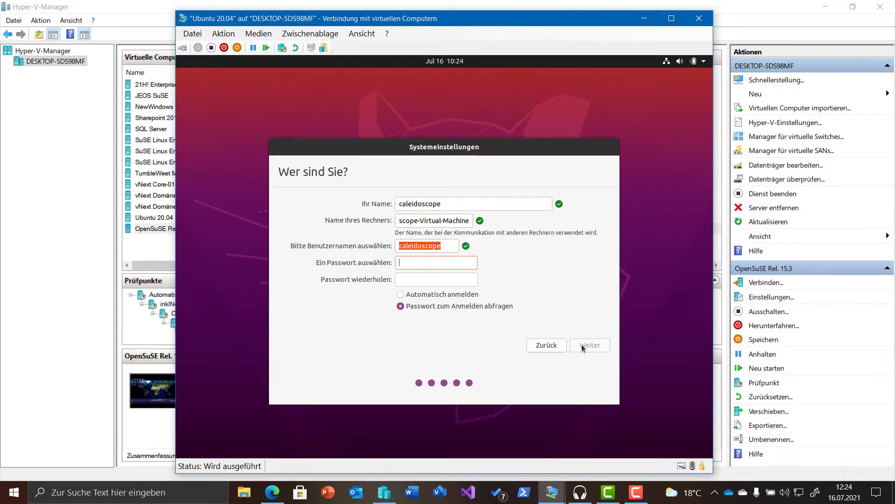
- Enter and repeat the account password, keep password-protected login, and submit the user details
{"action": "type", "text": "******"}
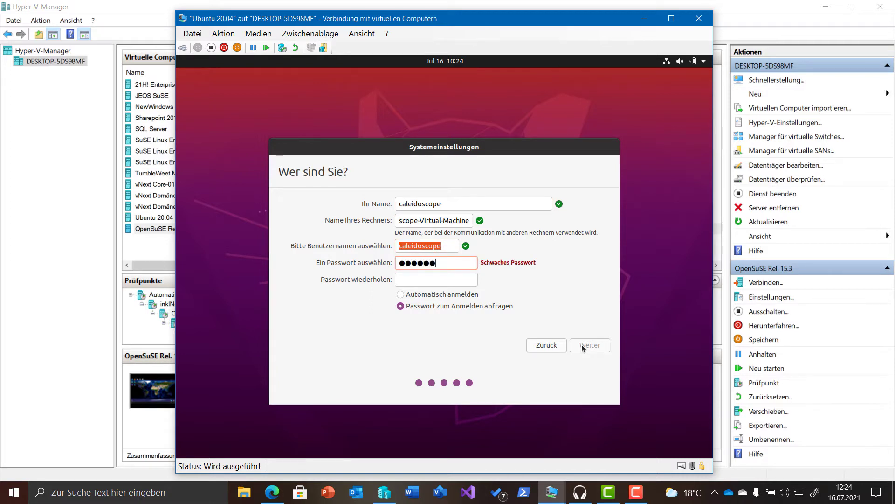
{"action": "type", "text": "***"}
{"action": "key", "text": "Tab"}
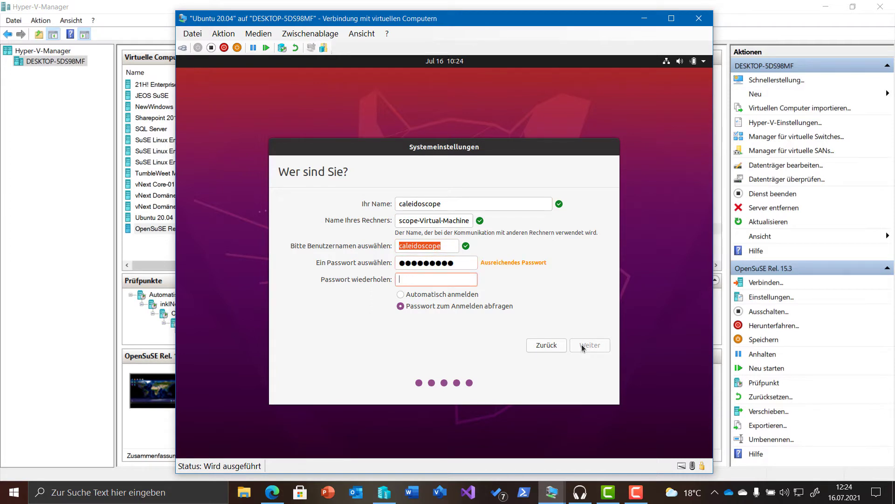
{"action": "type", "text": "********"}
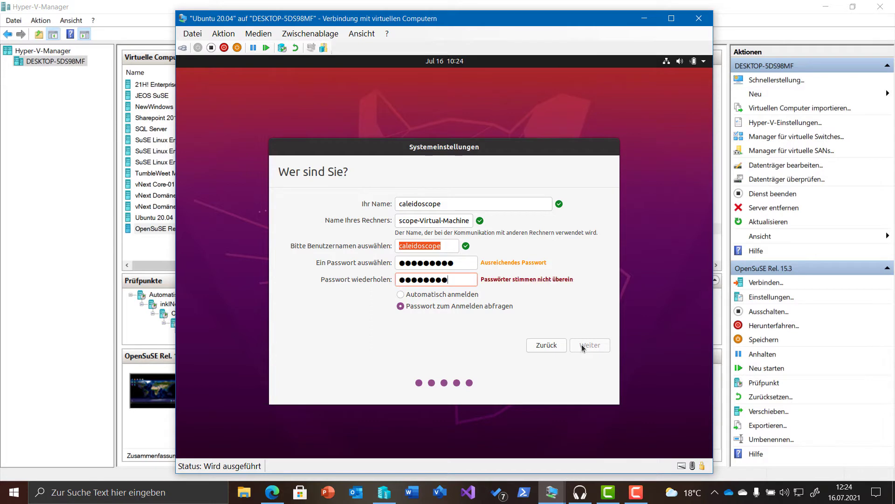
{"action": "type", "text": "*"}
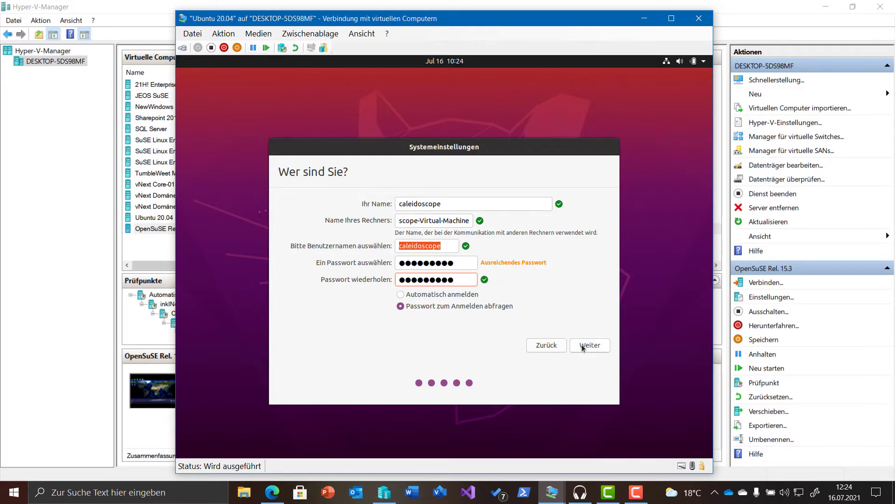
{"action": "left_click", "coordinate": [583, 347]}
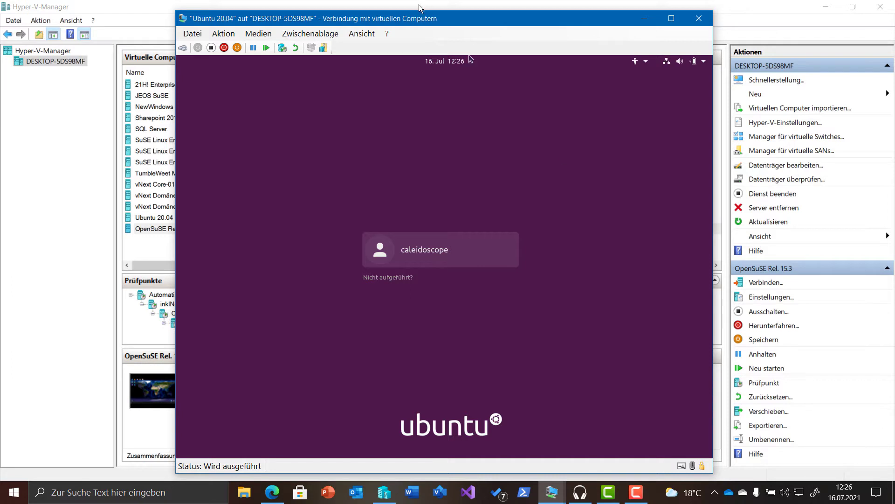
- Log in to Ubuntu as caleidoscope with the account password
{"action": "left_click", "coordinate": [437, 253]}
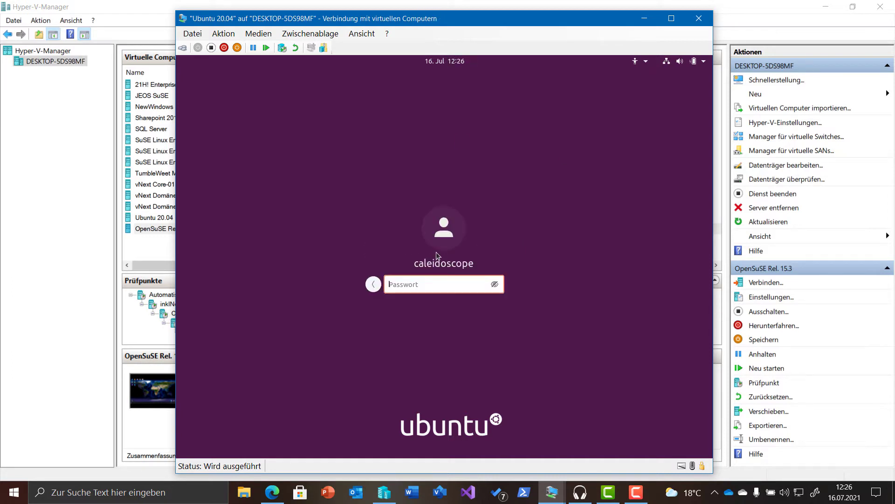
{"action": "type", "text": "•••••••••"}
{"action": "key", "text": "Return"}
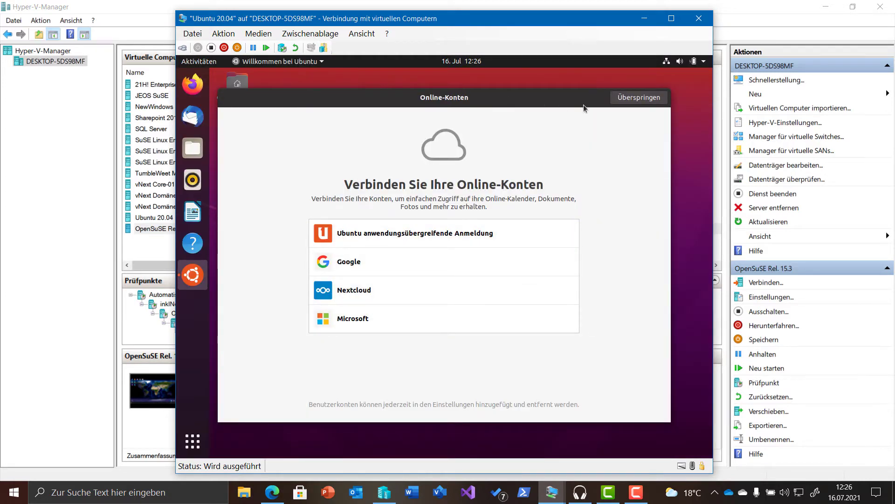
- Skip the online accounts and Livepatch setup, and keep sending system information to Canonical
{"action": "left_click", "coordinate": [655, 98]}
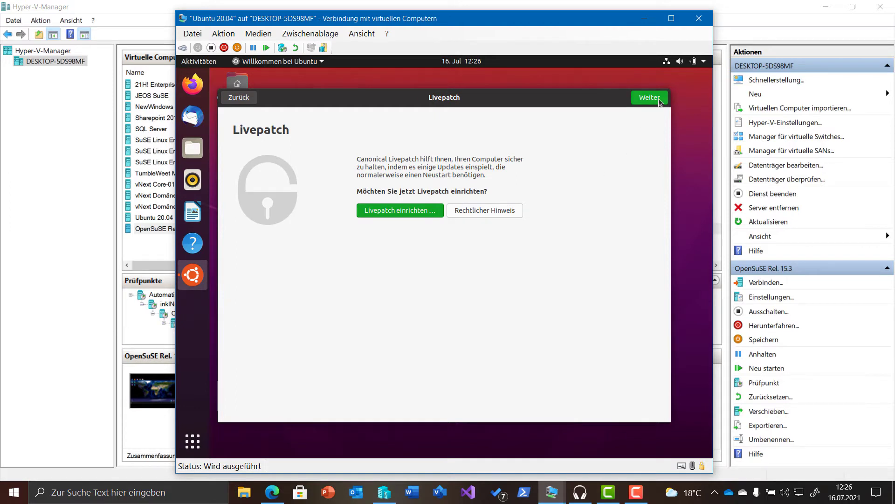
{"action": "left_click", "coordinate": [650, 98]}
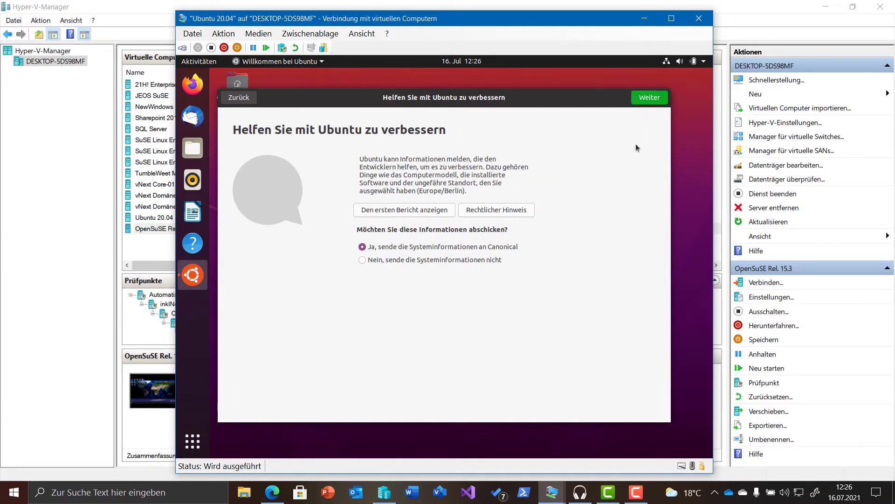
{"action": "left_click", "coordinate": [650, 99]}
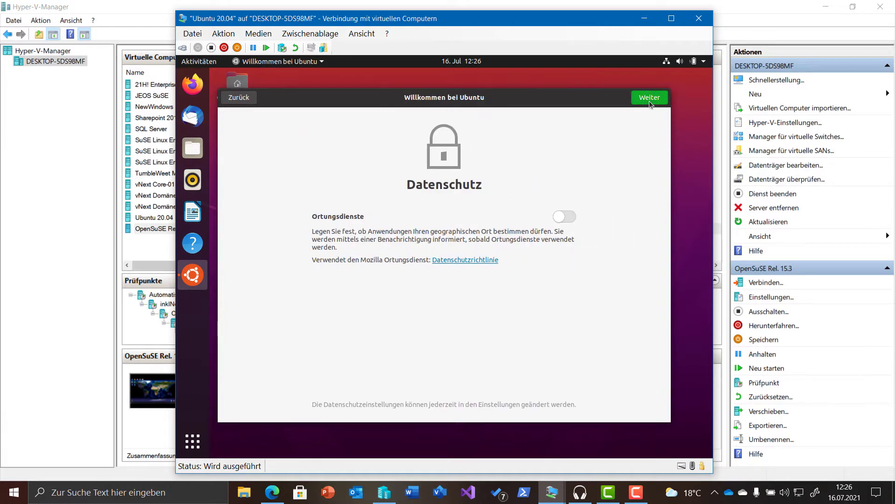
- Switch on location services and finish the Ubuntu welcome setup
{"action": "left_click", "coordinate": [567, 219]}
{"action": "left_click", "coordinate": [643, 101]}
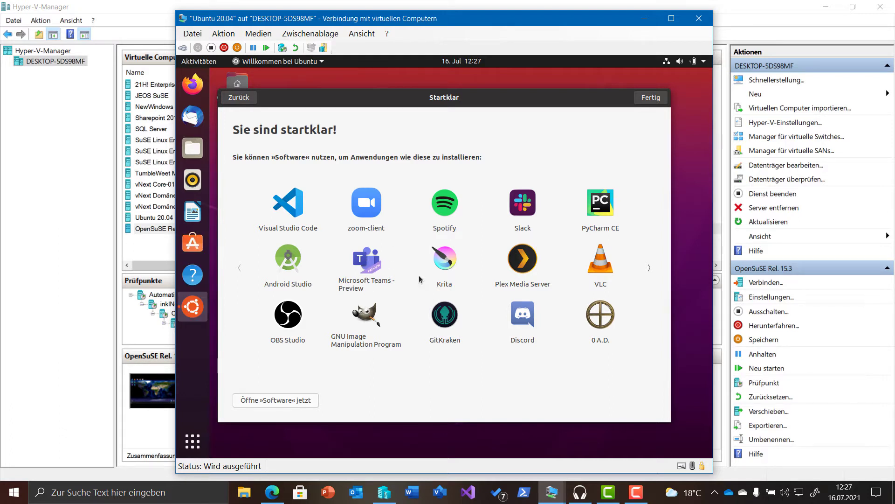
{"action": "left_click", "coordinate": [300, 404]}
{"action": "left_click", "coordinate": [649, 98]}
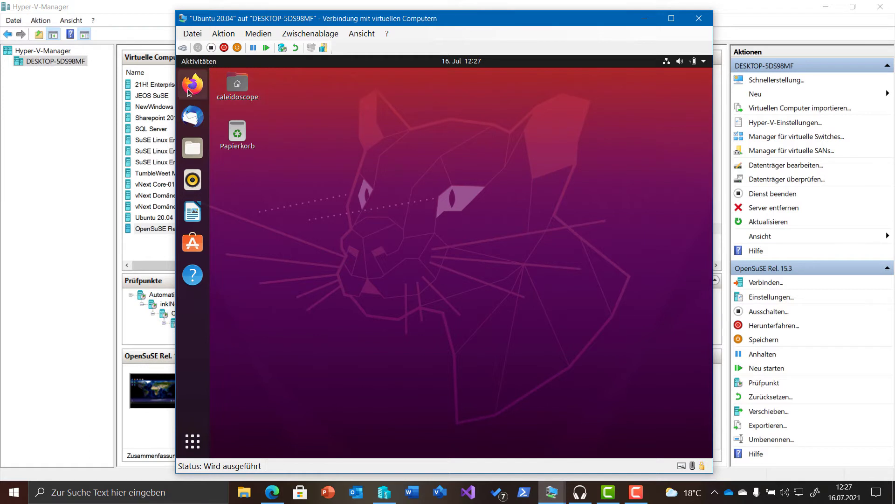
- Find the Terminal by searching for "termin", open it and maximize its window
{"action": "left_click", "coordinate": [196, 63]}
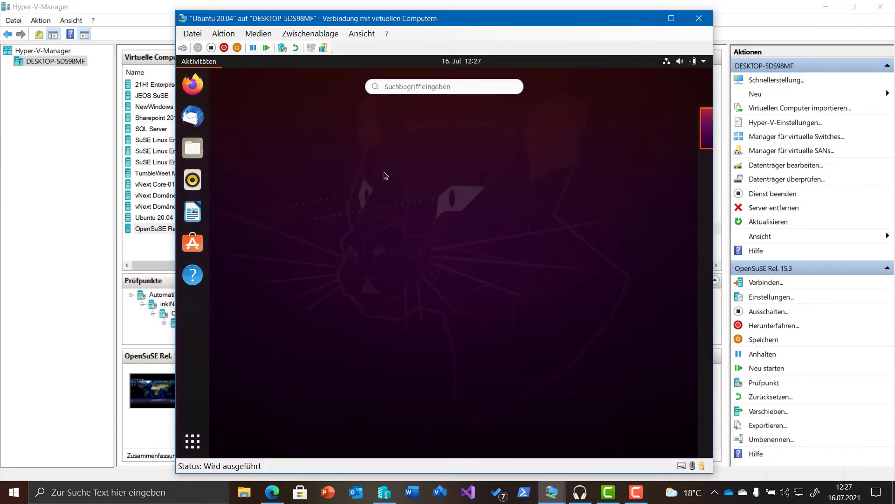
{"action": "left_click", "coordinate": [457, 87]}
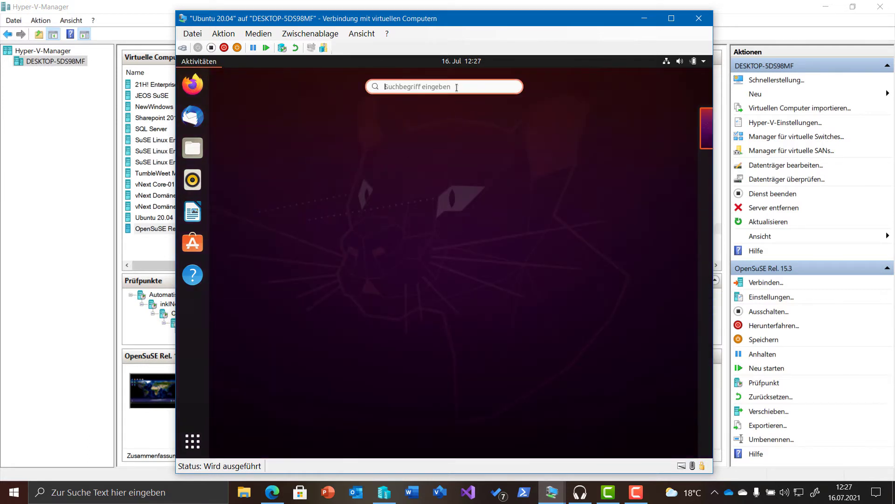
{"action": "type", "text": "termin"}
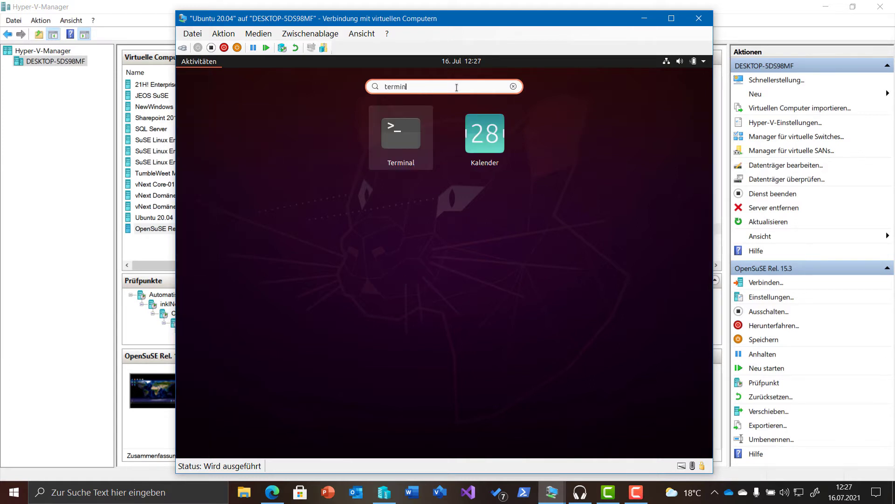
{"action": "left_click", "coordinate": [411, 144]}
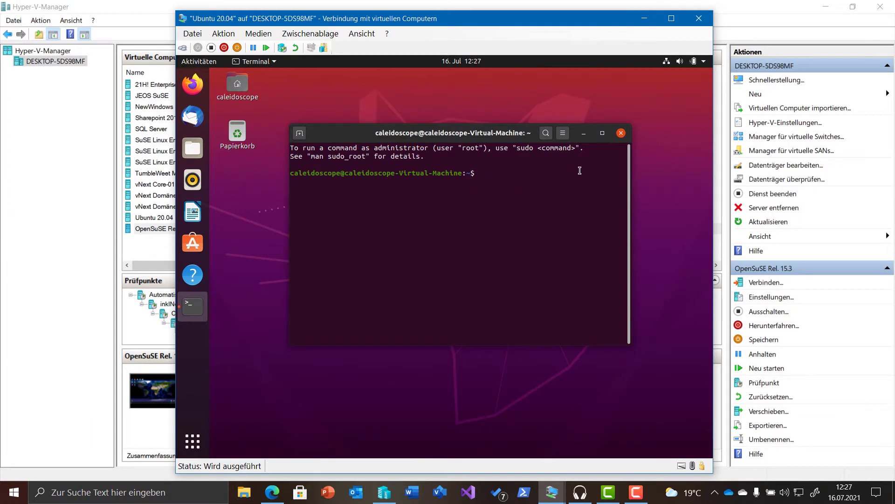
{"action": "left_click", "coordinate": [602, 133]}
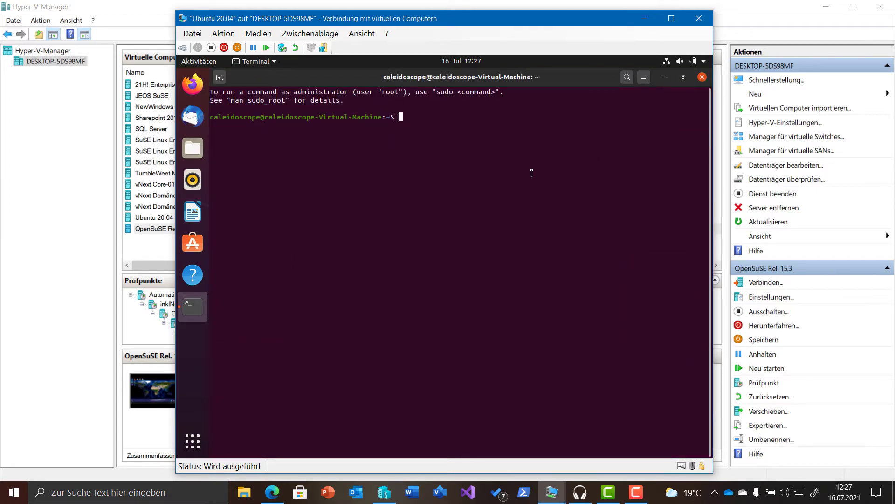
- Try to run su apt-get update, and run sudo apt-get, authenticating with the account password
{"action": "type", "text": "su apt-get update"}
{"action": "key", "text": "Return"}
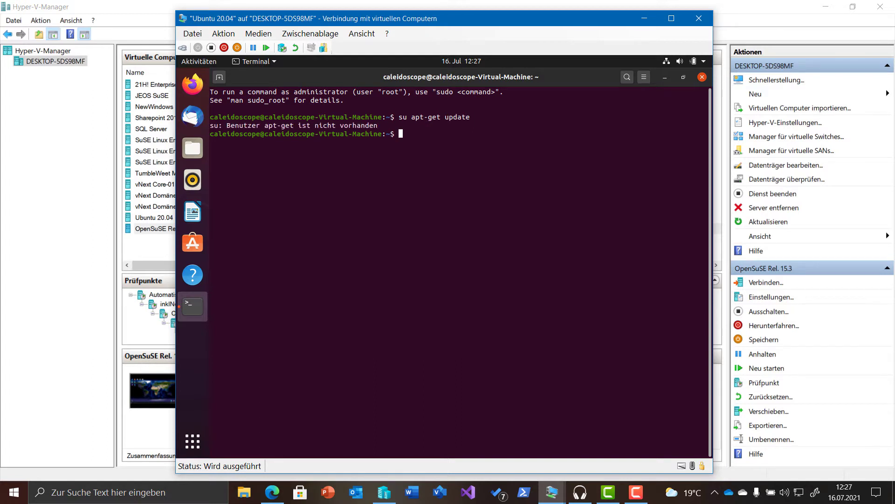
{"action": "type", "text": "sudo apt-get"}
{"action": "key", "text": "Return"}
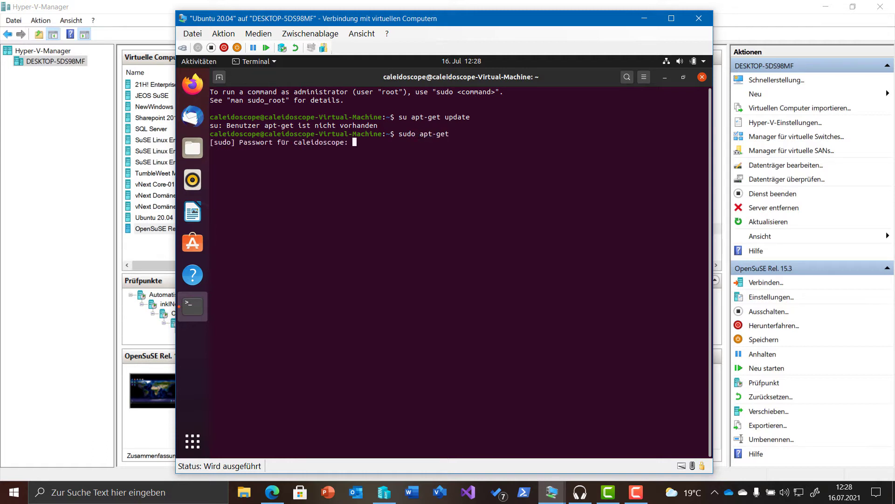
{"action": "key", "text": "Return"}
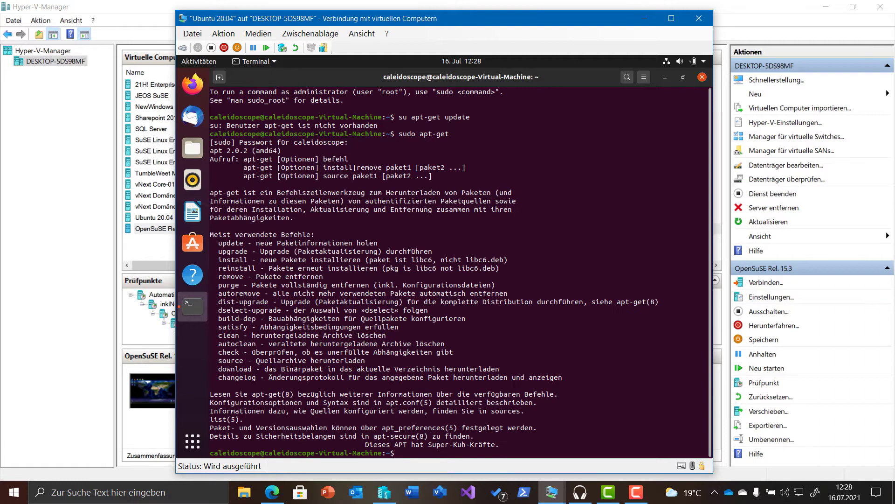
- Refresh the package lists with sudo apt-get update
{"action": "key", "text": "Up"}
{"action": "type", "text": "u"}
{"action": "type", "text": "pdate"}
{"action": "key", "text": "Return"}
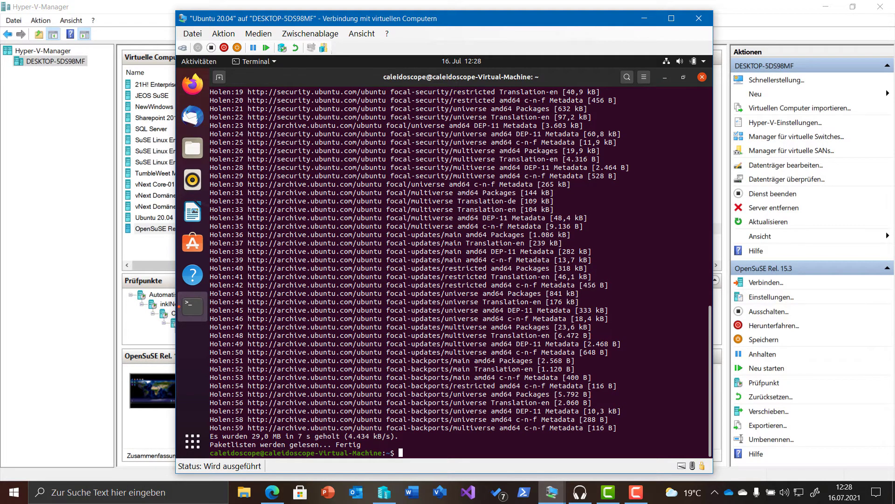
- Upgrade the installed packages with sudo apt-get upgrade, answering j to continue
{"action": "key", "text": "Up"}
{"action": "key", "text": "BackSpace"}
{"action": "key", "text": "BackSpace"}
{"action": "key", "text": "BackSpace"}
{"action": "key", "text": "BackSpace"}
{"action": "type", "text": "grade"}
{"action": "key", "text": "Return"}
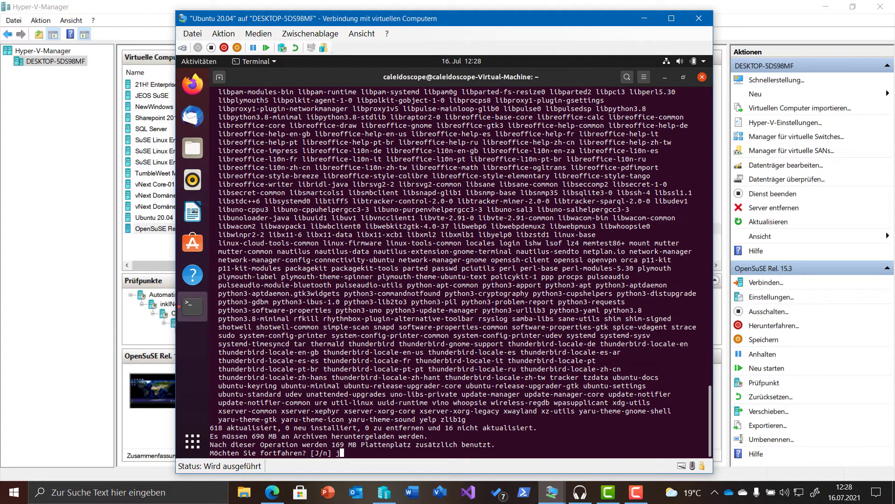
{"action": "key", "text": "Return"}
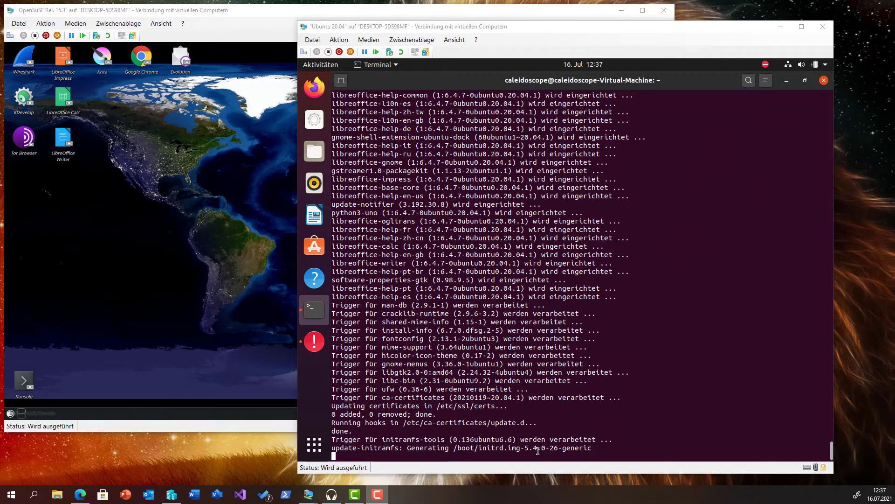
- Close the terminal and send the Passwords and Keys problem report, remembering the choice for the future
{"action": "left_click", "coordinate": [538, 450]}
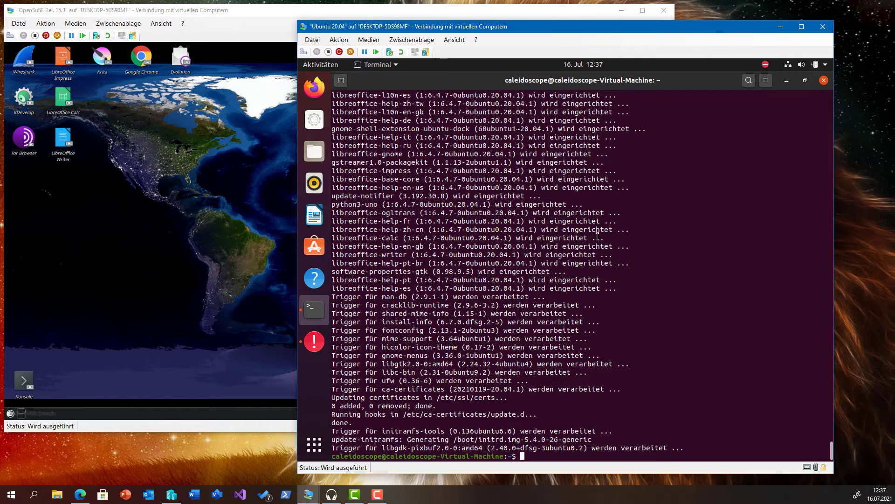
{"action": "left_click", "coordinate": [824, 80]}
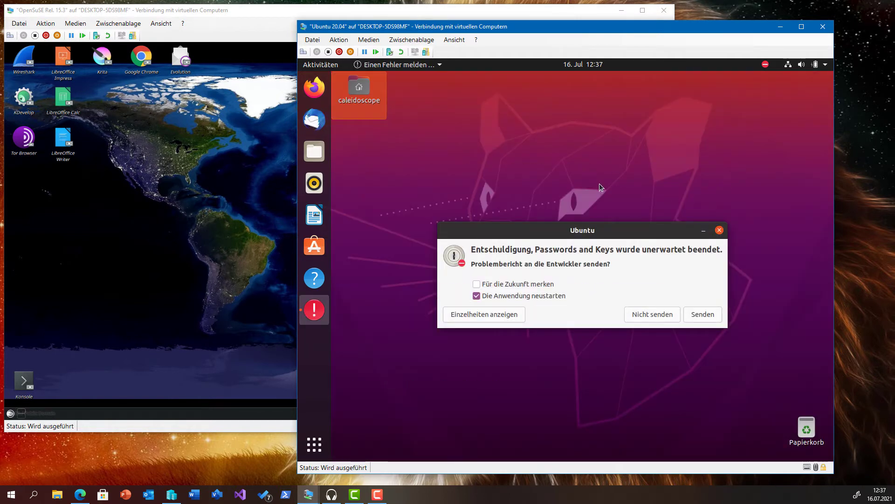
{"action": "left_click", "coordinate": [546, 283]}
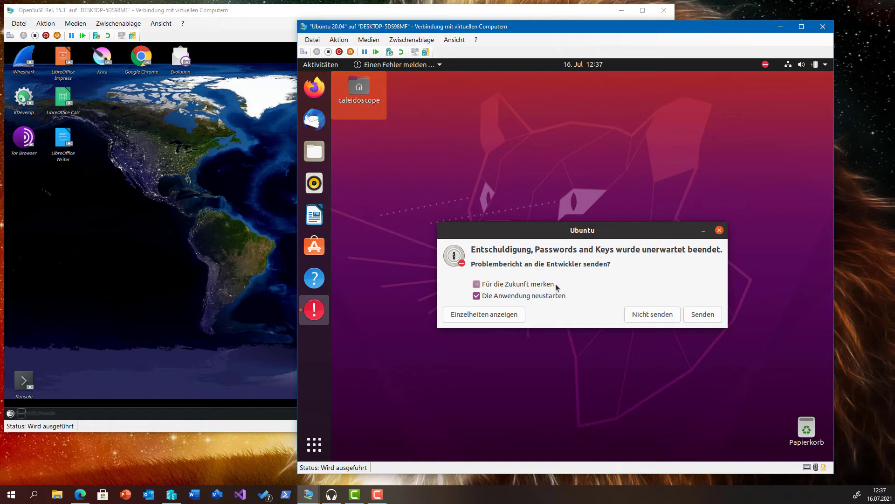
{"action": "left_click", "coordinate": [698, 316]}
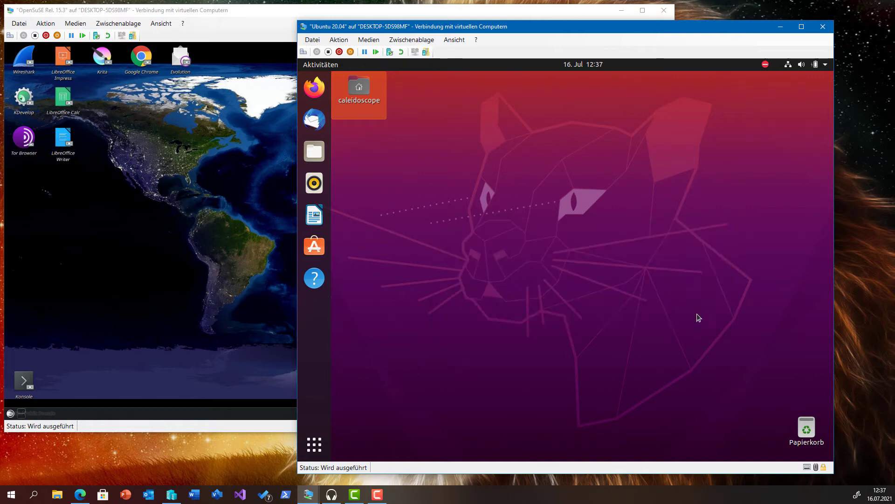
{"action": "left_click", "coordinate": [604, 281]}
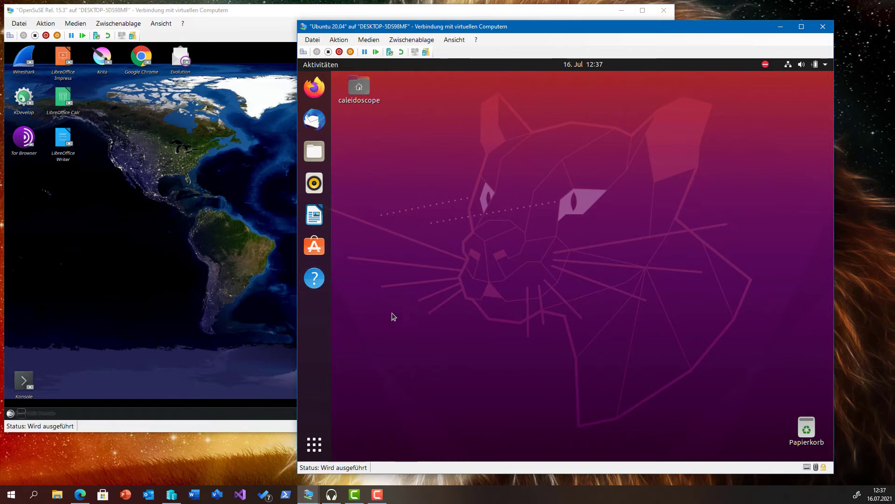
- Open the home folder in the OpenSuSE Rel. 15.3 machine and the caleidoscope home folder in Ubuntu
{"action": "left_click", "coordinate": [238, 53]}
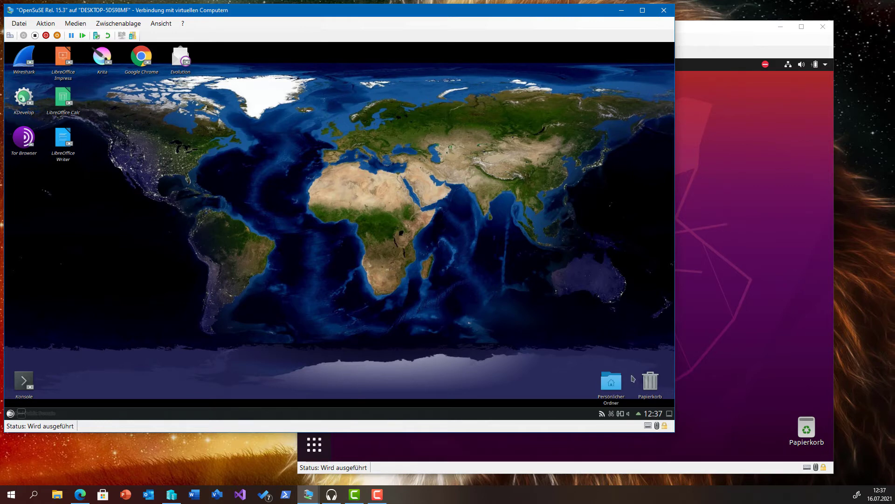
{"action": "left_click", "coordinate": [612, 385]}
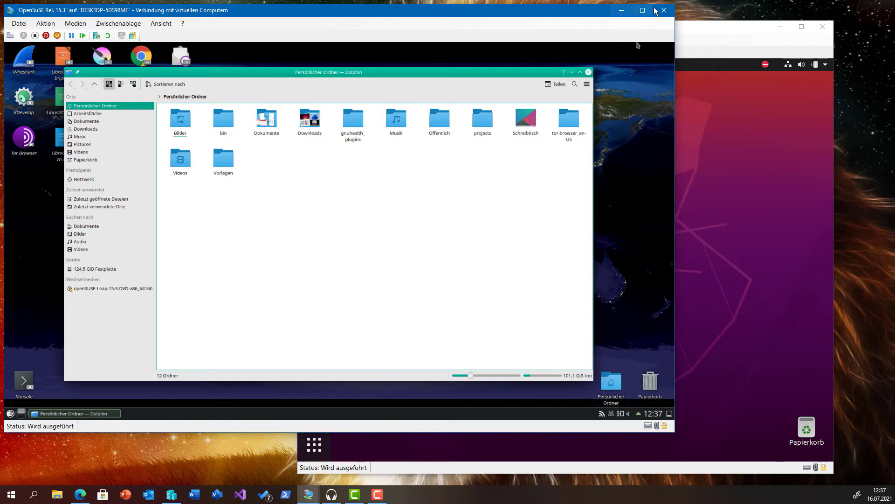
{"action": "left_click", "coordinate": [695, 104]}
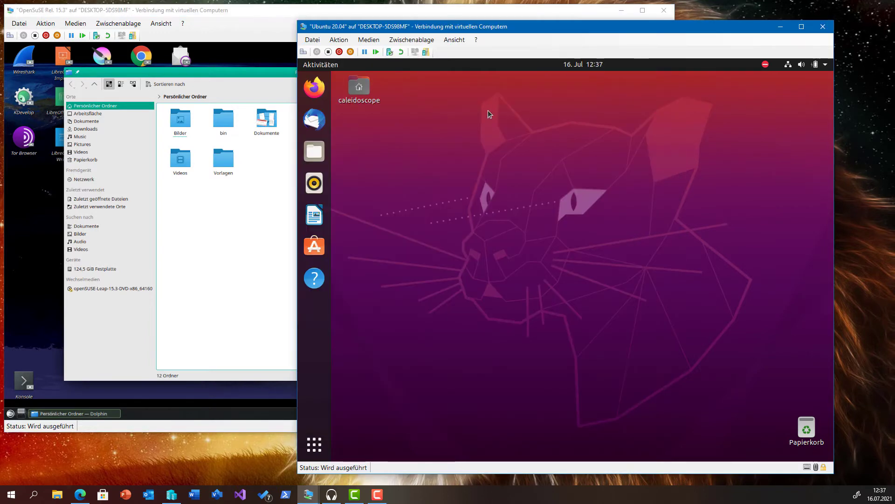
{"action": "double_click", "coordinate": [359, 88]}
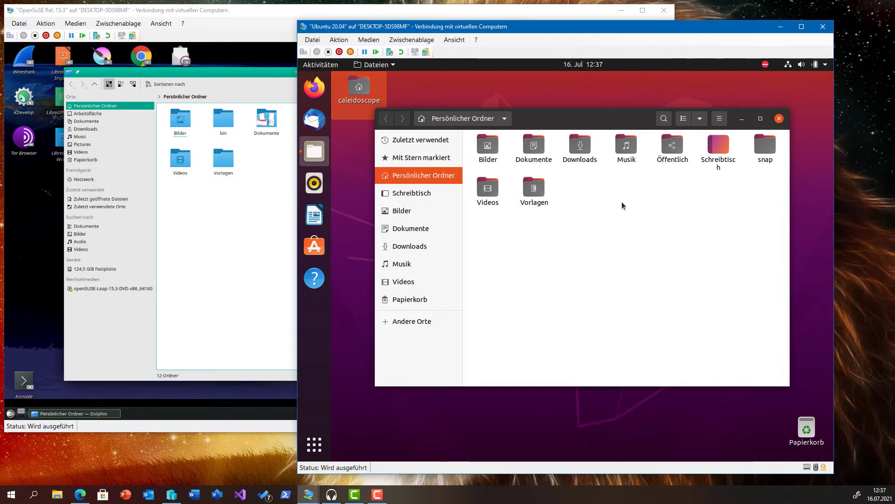
- Open Firefox in Ubuntu and close its privacy notice tab
{"action": "left_click", "coordinate": [320, 87]}
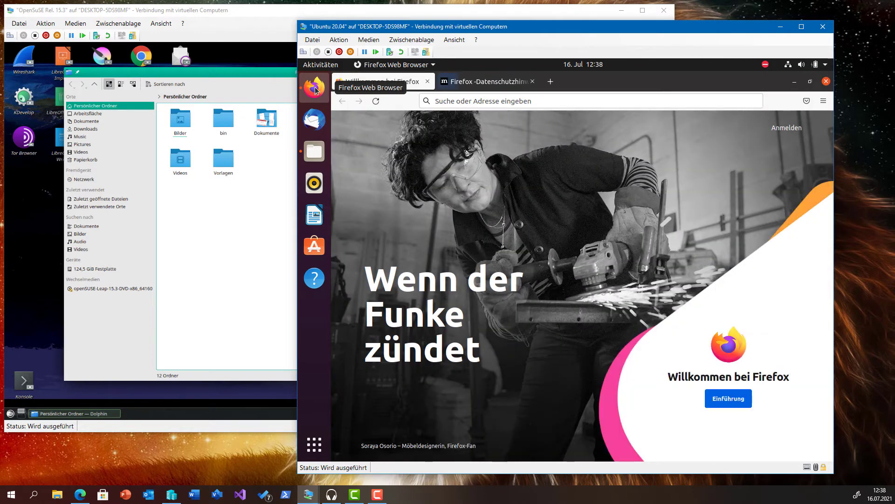
{"action": "left_click", "coordinate": [534, 82]}
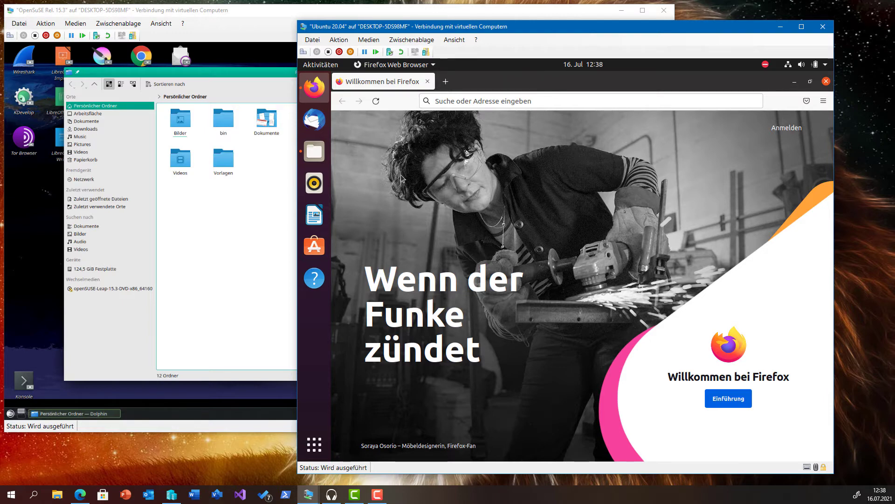
- Launch Ubuntu Software and minimize the Firefox and Files windows to reveal the desktop
{"action": "left_click", "coordinate": [315, 247]}
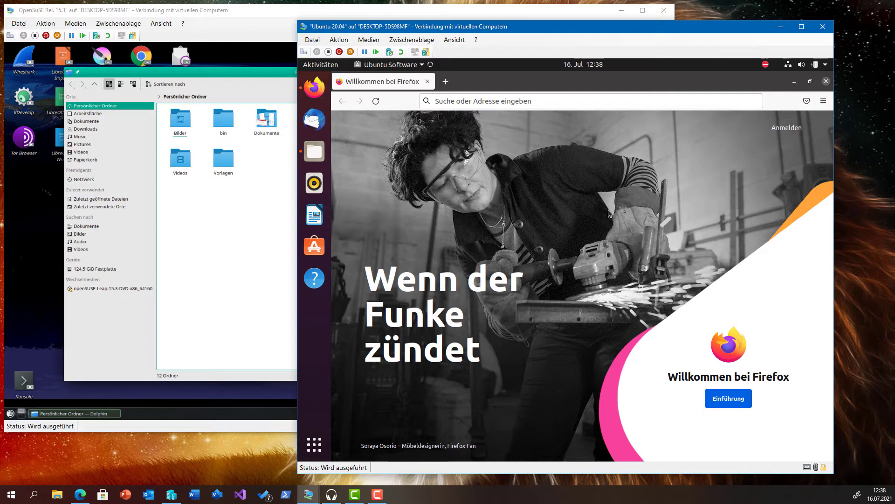
{"action": "left_click", "coordinate": [794, 81]}
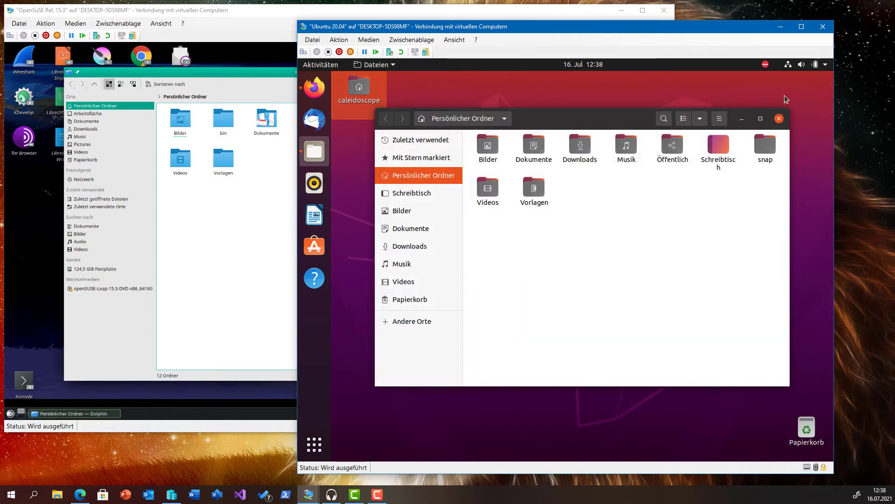
{"action": "left_click", "coordinate": [742, 119]}
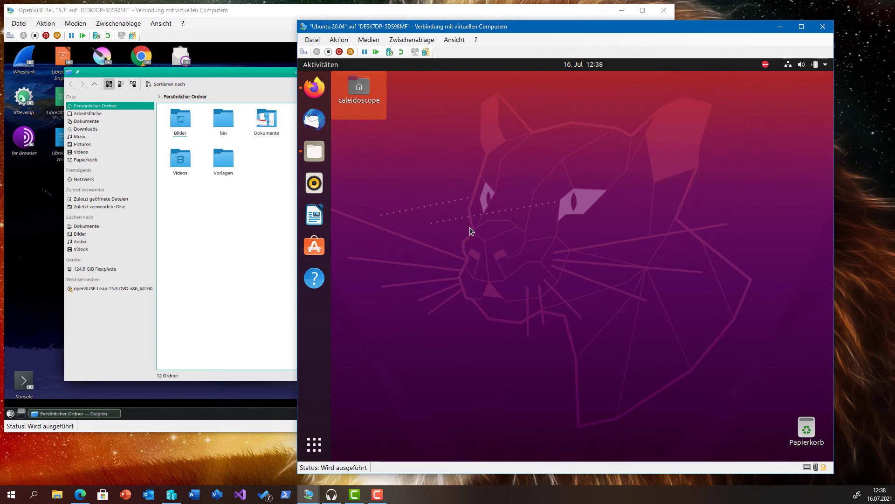
{"action": "left_click", "coordinate": [457, 247]}
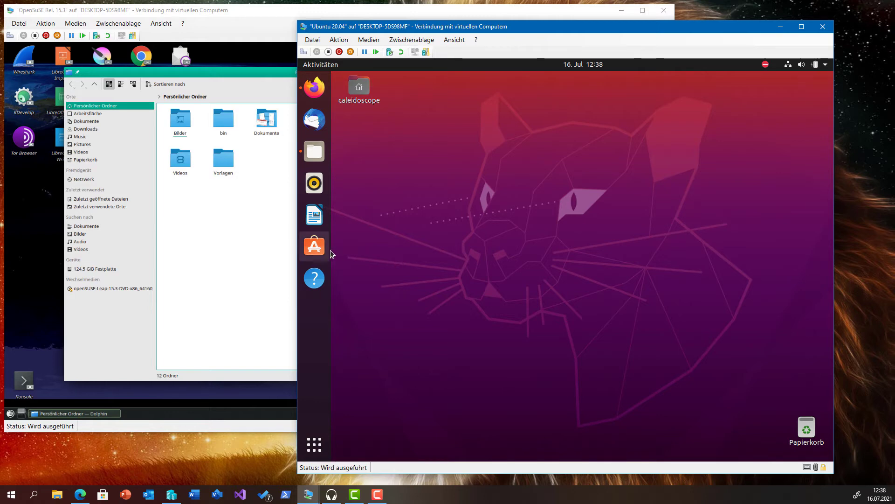
- Browse the pages of all installed applications in the Ubuntu application overview
{"action": "left_click", "coordinate": [314, 445]}
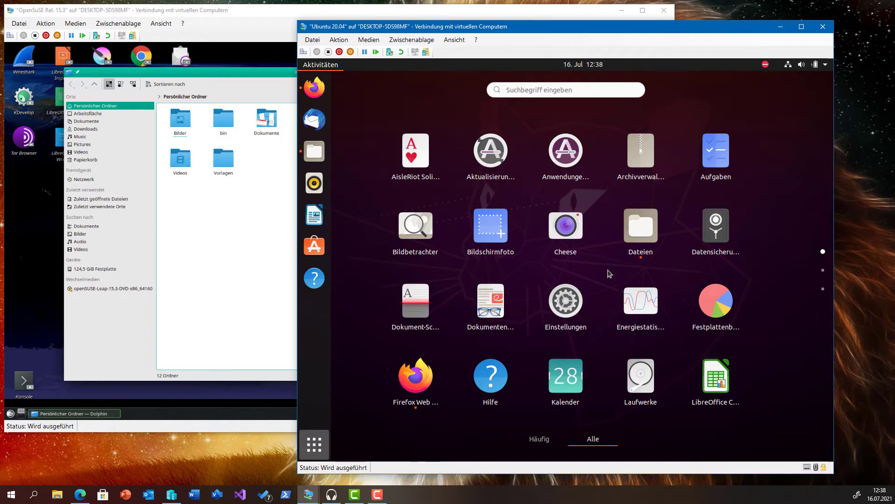
{"action": "left_click", "coordinate": [823, 271]}
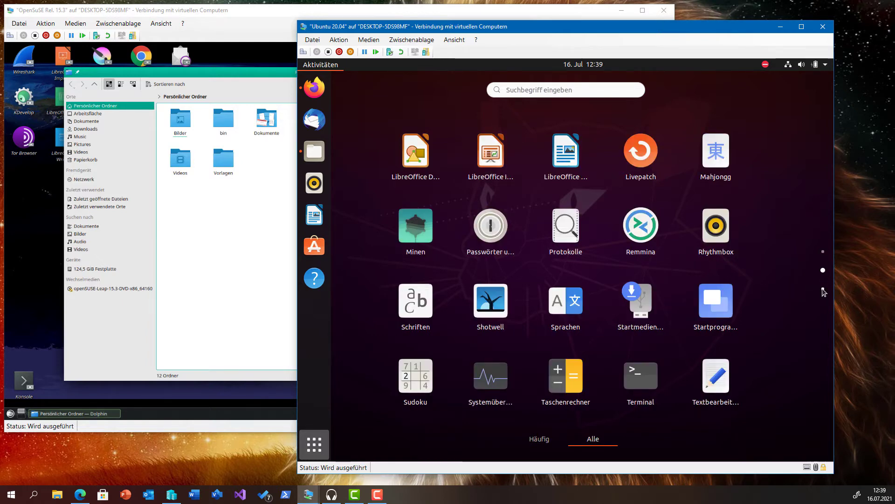
{"action": "left_click", "coordinate": [822, 289]}
{"action": "scroll", "coordinate": [770, 265], "scroll_direction": "up", "scroll_amount": 1}
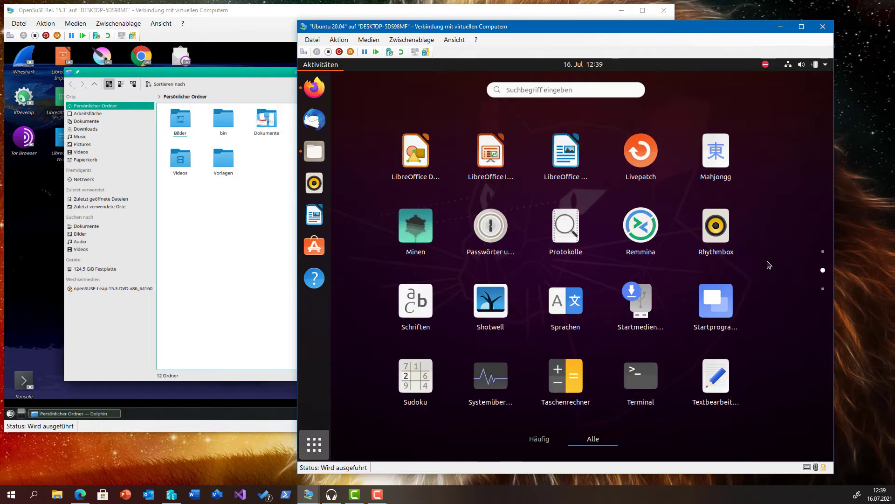
{"action": "scroll", "coordinate": [769, 265], "scroll_direction": "up", "scroll_amount": 1}
{"action": "scroll", "coordinate": [770, 265], "scroll_direction": "down", "scroll_amount": 1}
{"action": "scroll", "coordinate": [769, 265], "scroll_direction": "down", "scroll_amount": 1}
{"action": "scroll", "coordinate": [769, 265], "scroll_direction": "up", "scroll_amount": 1}
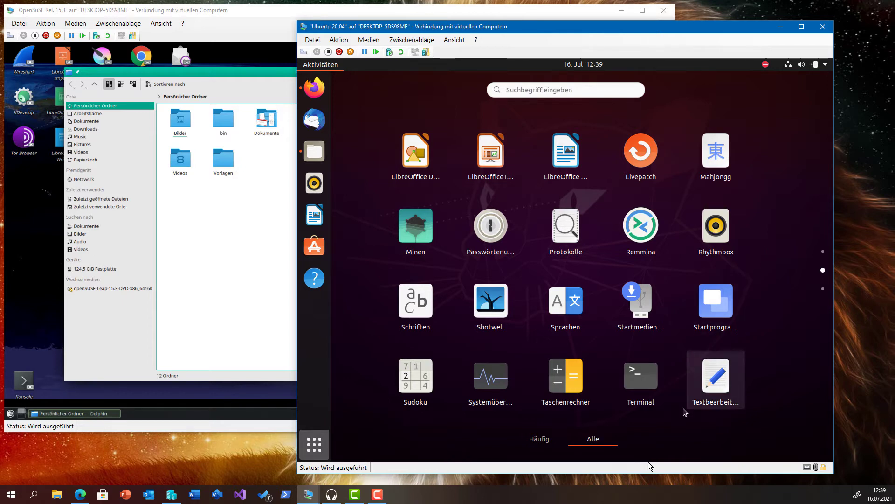
- Open the terminal in Ubuntu, maximize its window and try to start Midnight Commander with mc
{"action": "left_click", "coordinate": [640, 381]}
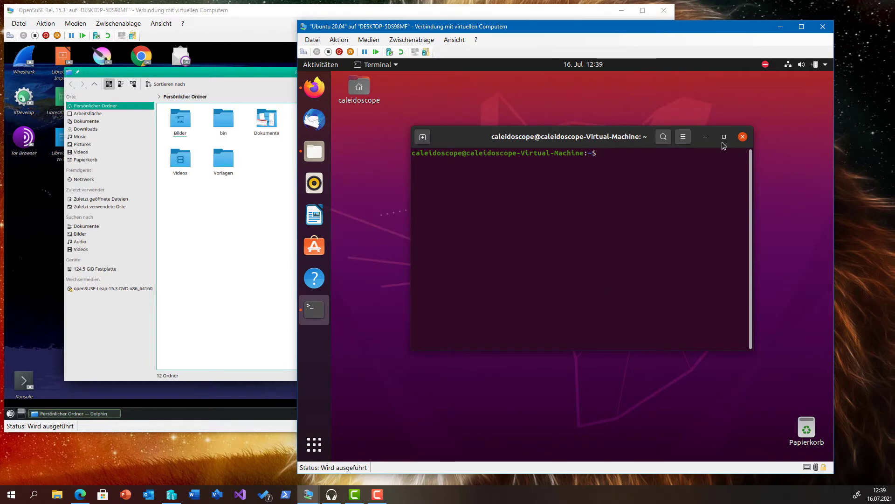
{"action": "left_click", "coordinate": [725, 138]}
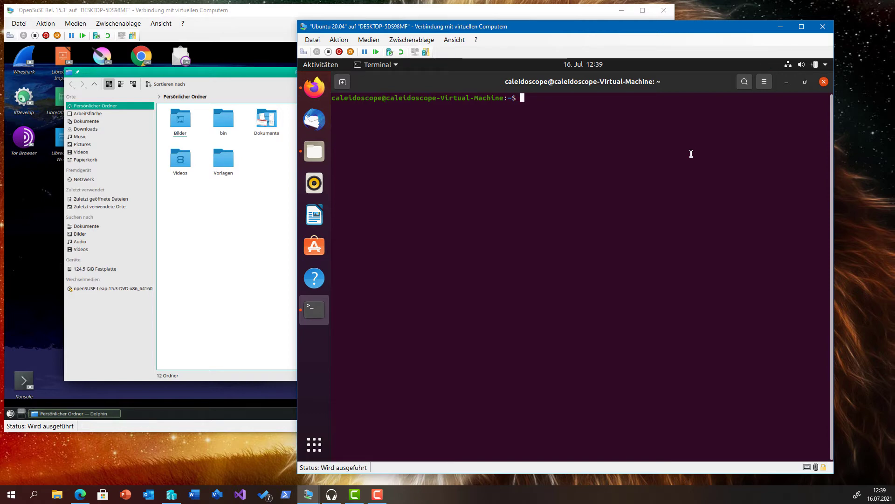
{"action": "type", "text": "mc"}
{"action": "key", "text": "Return"}
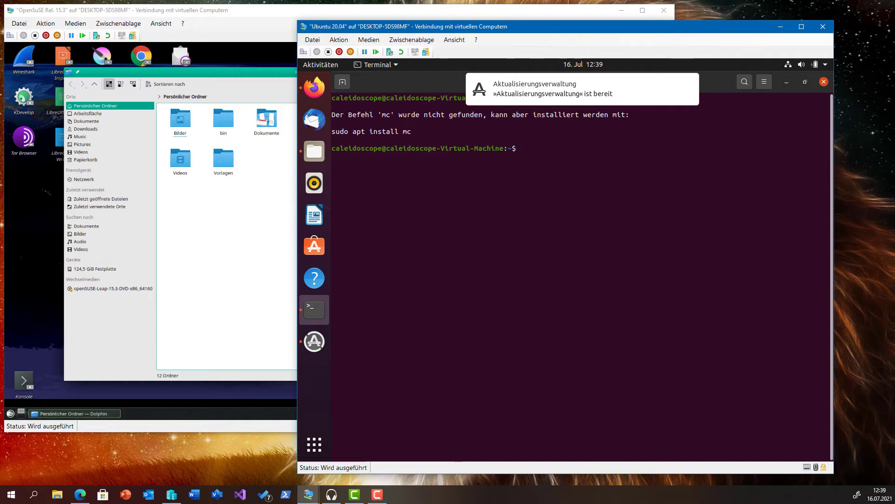
- Install Midnight Commander with sudo apt install mc, authorizing with the account password and agreeing to continue
{"action": "type", "text": "sudo apt instal"}
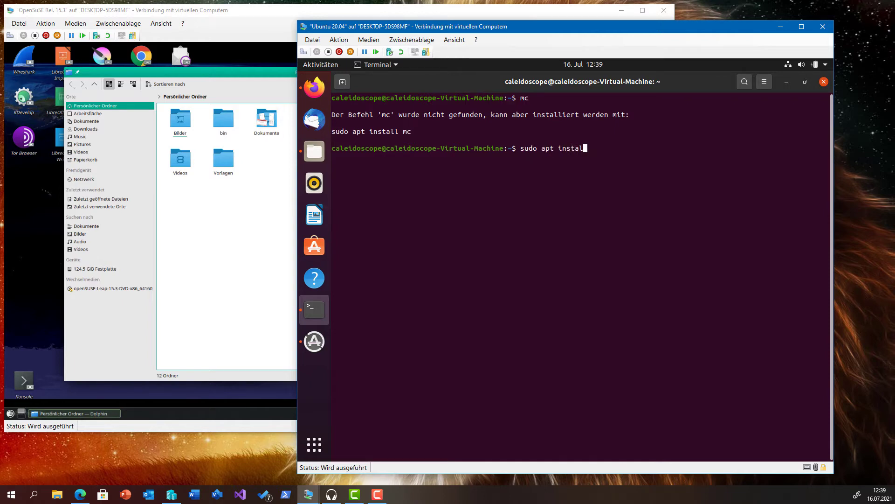
{"action": "type", "text": "l mc"}
{"action": "key", "text": "Return"}
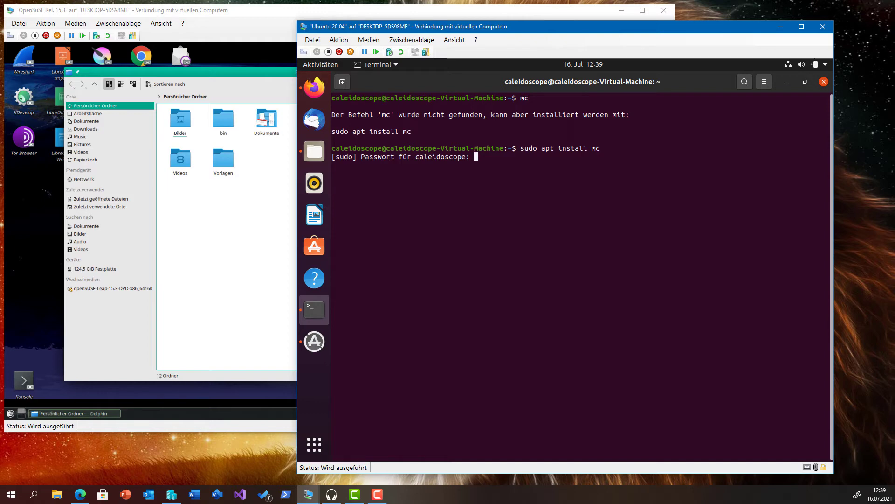
{"action": "key", "text": "Return"}
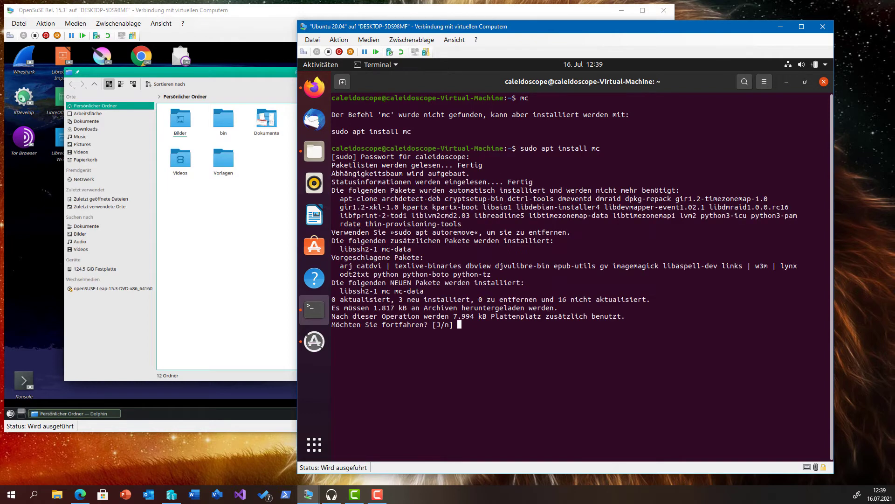
{"action": "type", "text": "j"}
{"action": "key", "text": "Return"}
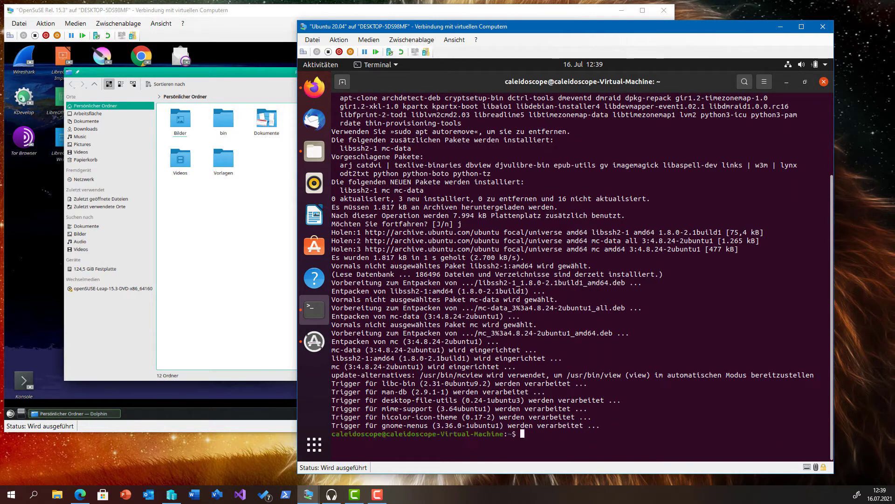
- Run mc to view the home folder in Midnight Commander, and quit it
{"action": "type", "text": "mc"}
{"action": "key", "text": "Return"}
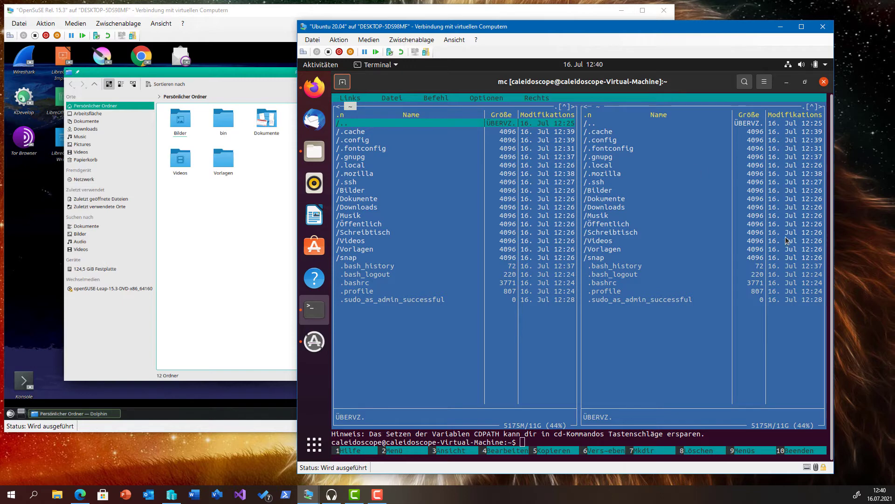
{"action": "left_click", "coordinate": [796, 450]}
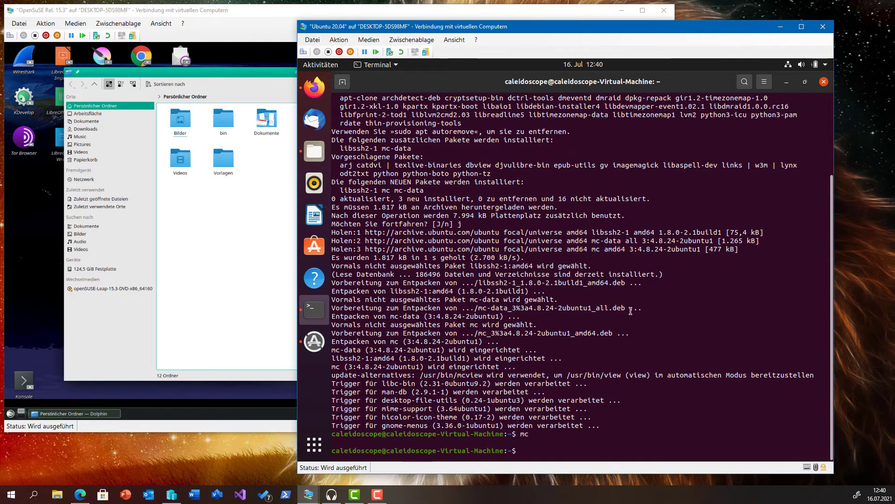
- Start installing the pending updates in Aktualisierungsverwaltung, authorizing with the account password, and close the terminal window
{"action": "left_click", "coordinate": [312, 344]}
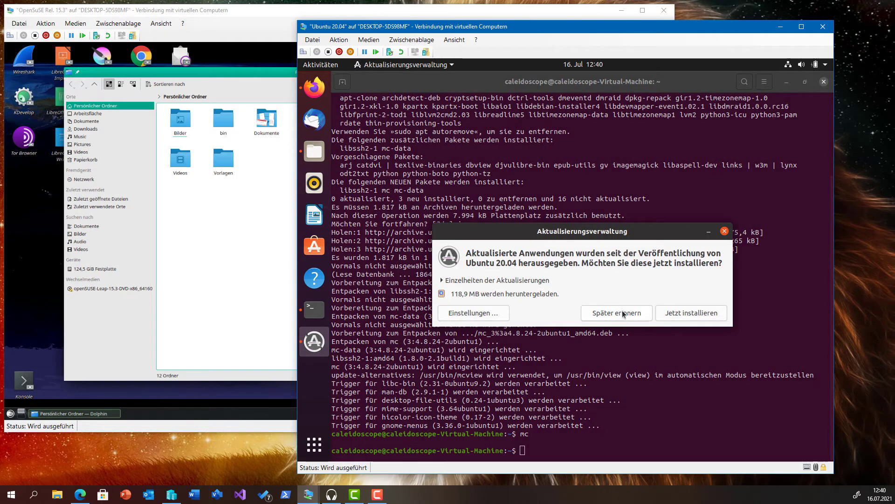
{"action": "left_click", "coordinate": [673, 315]}
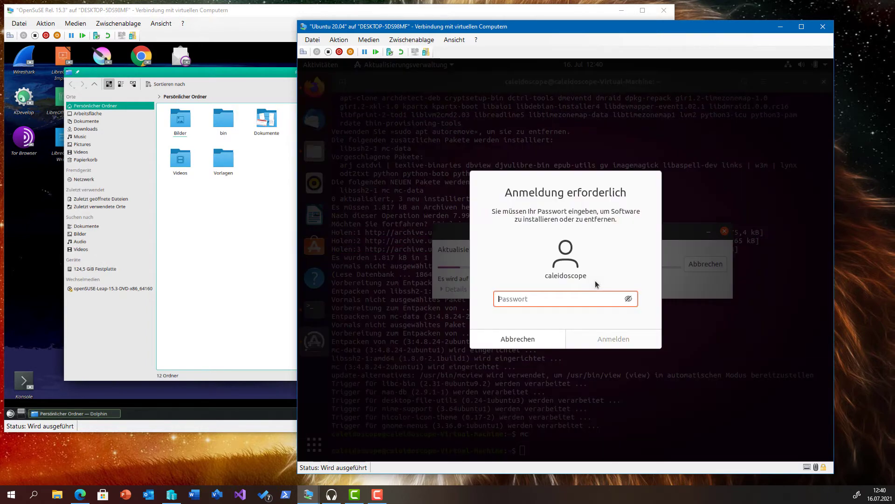
{"action": "type", "text": "*******"}
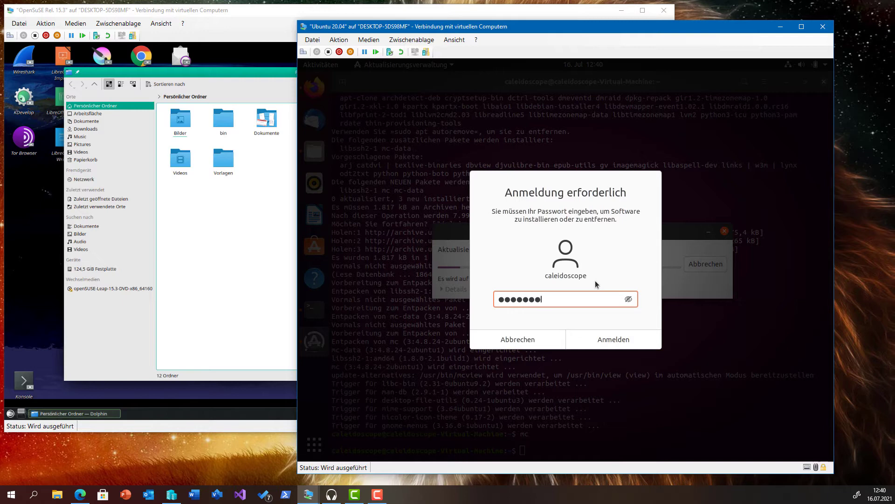
{"action": "type", "text": "**"}
{"action": "key", "text": "Return"}
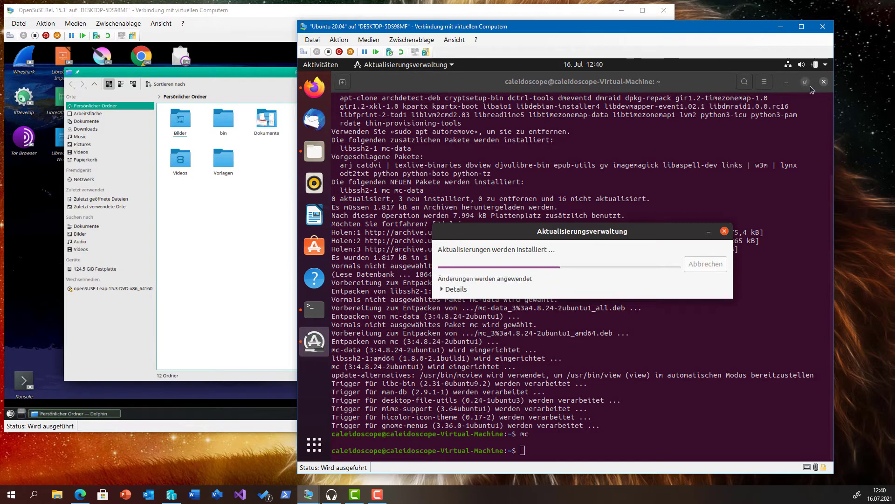
{"action": "left_click", "coordinate": [823, 81]}
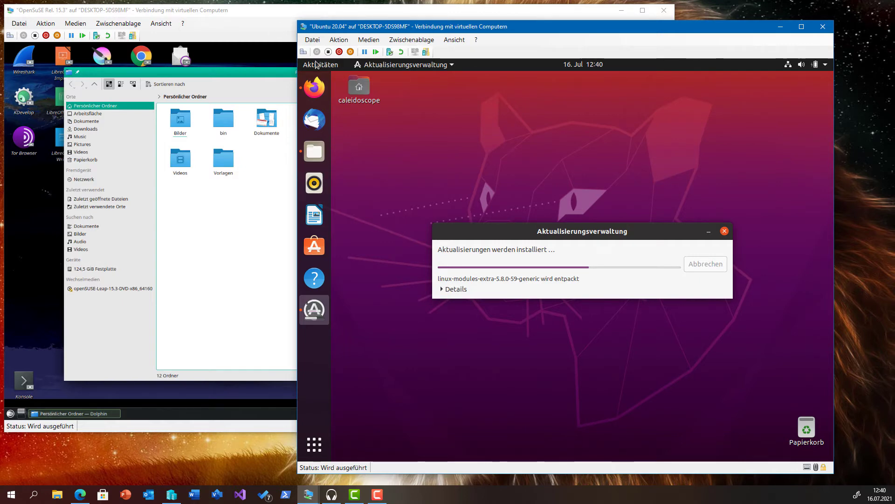
- Bring the OpenSuSE Rel. 15.3 machine window to the front, shift it slightly and return to the Ubuntu 20.04 window
{"action": "left_click", "coordinate": [292, 138]}
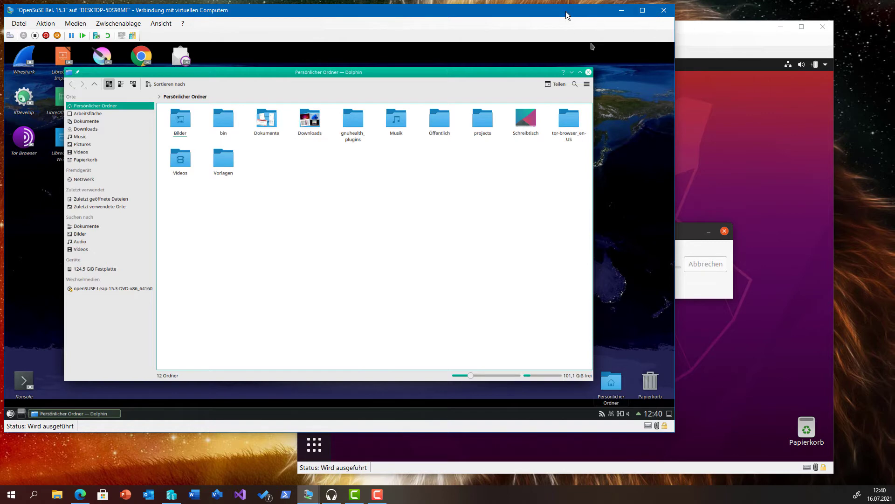
{"action": "left_click_drag", "start_coordinate": [565, 12], "coordinate": [569, 16]}
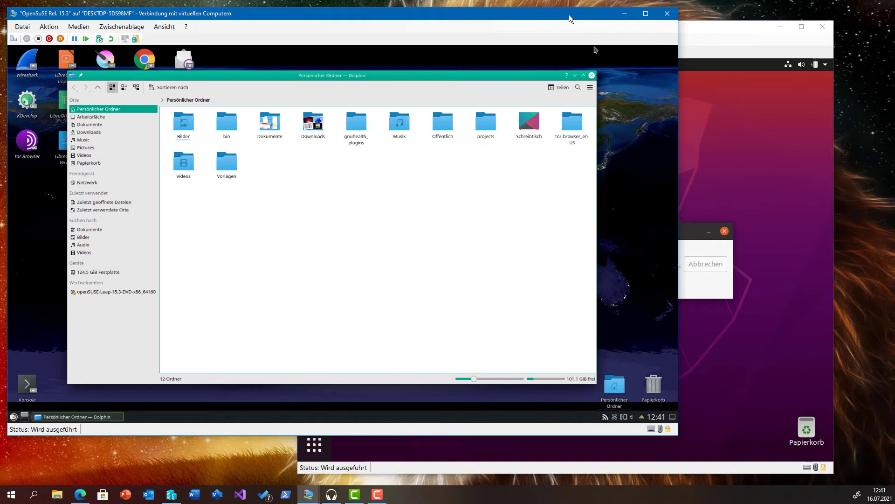
{"action": "left_click", "coordinate": [709, 28]}
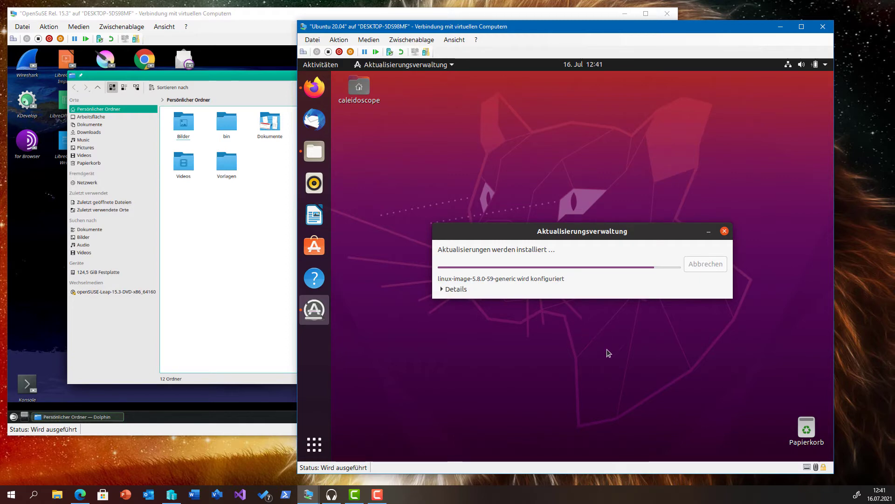
- Open the Ubuntu settings and set the desktop background to the orange heron picture
{"action": "left_click", "coordinate": [790, 65]}
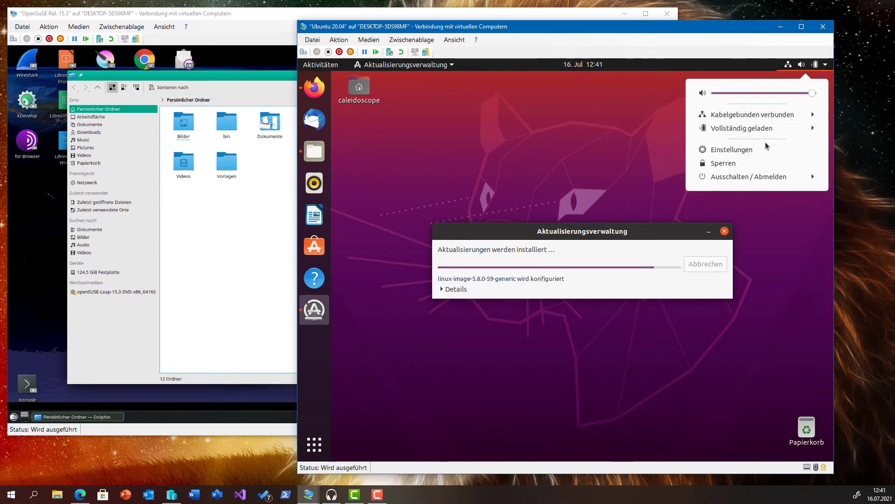
{"action": "left_click", "coordinate": [732, 150]}
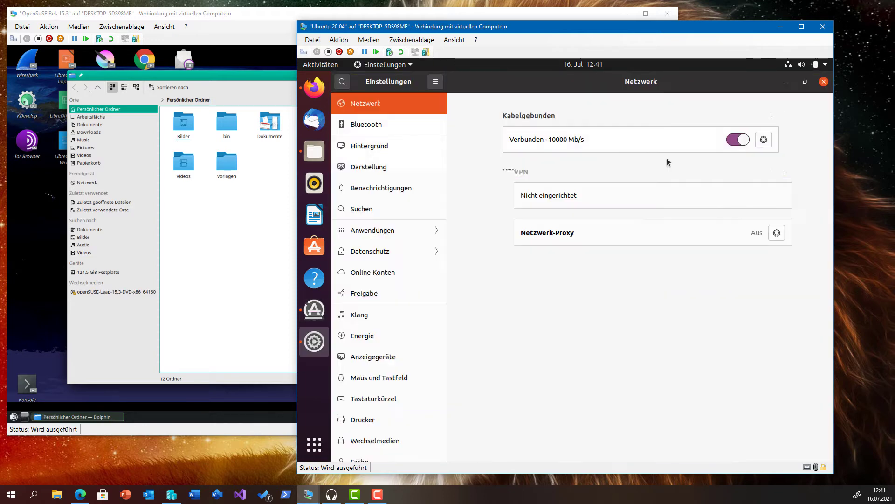
{"action": "left_click", "coordinate": [404, 147]}
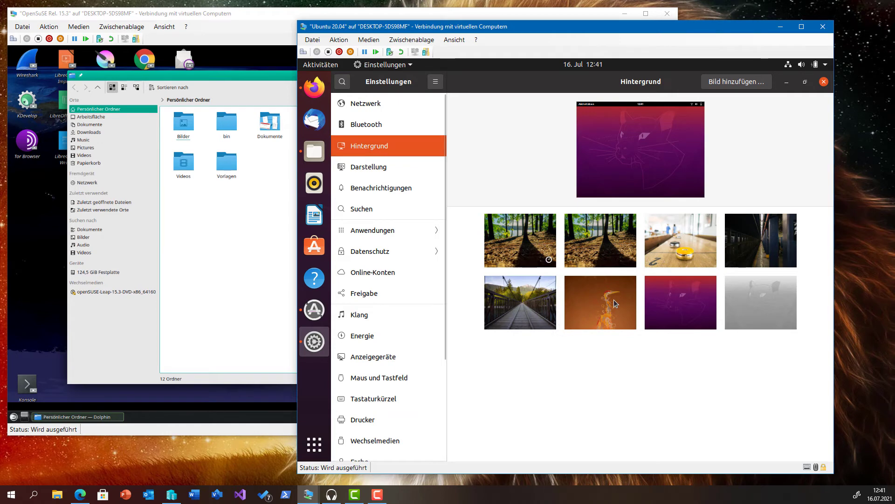
{"action": "left_click", "coordinate": [616, 304]}
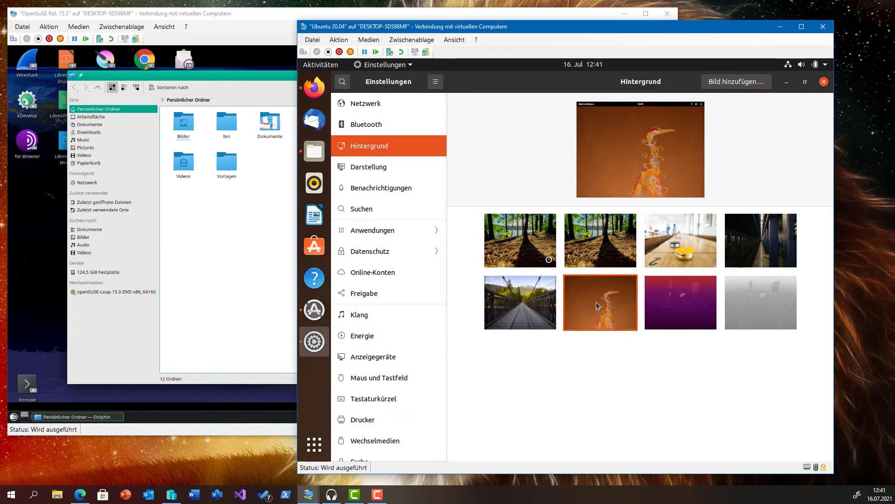
- Look through the Darstellung and Anwendungen settings, including the Bildschirmfoto and Einstellungen entries, and close the settings
{"action": "left_click", "coordinate": [395, 168]}
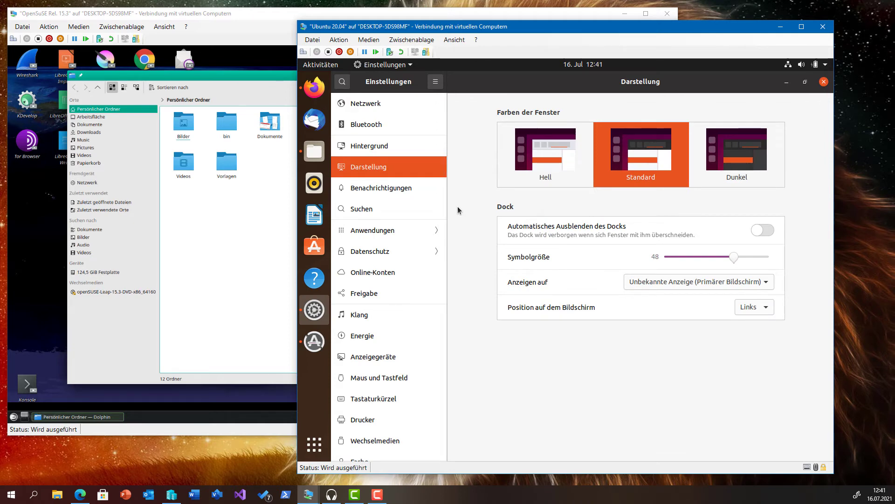
{"action": "left_click", "coordinate": [408, 230]}
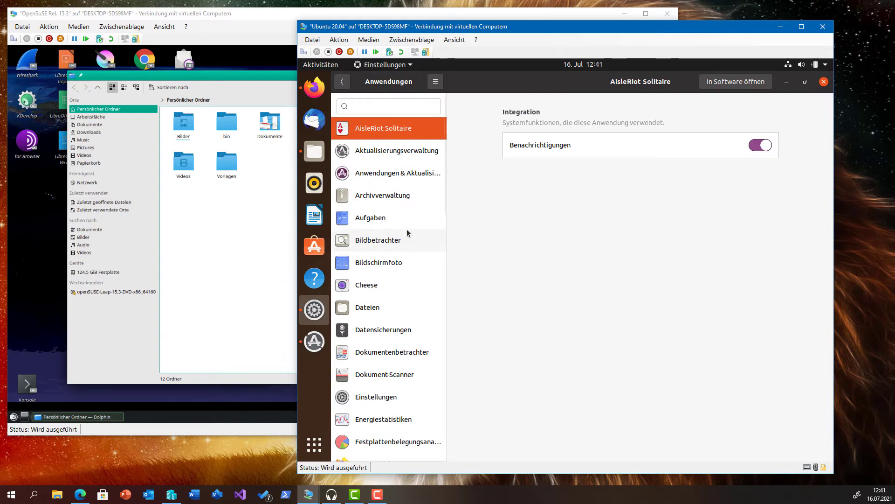
{"action": "left_click", "coordinate": [399, 260]}
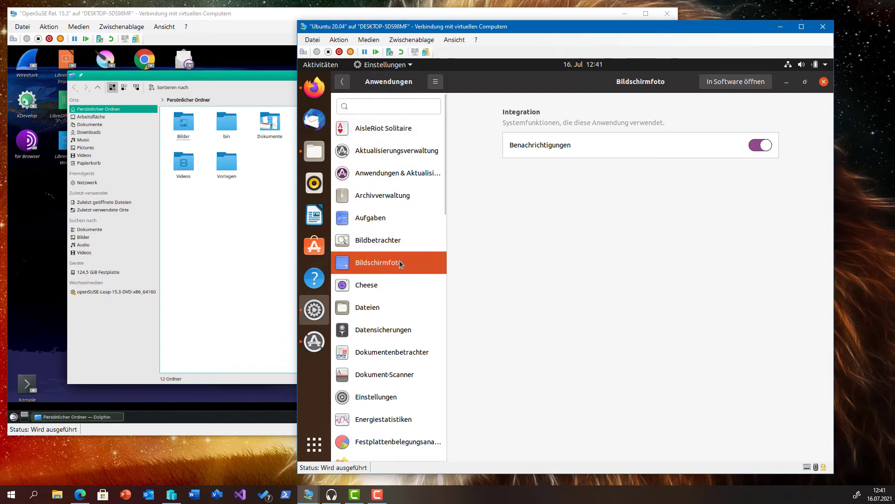
{"action": "left_click", "coordinate": [381, 404]}
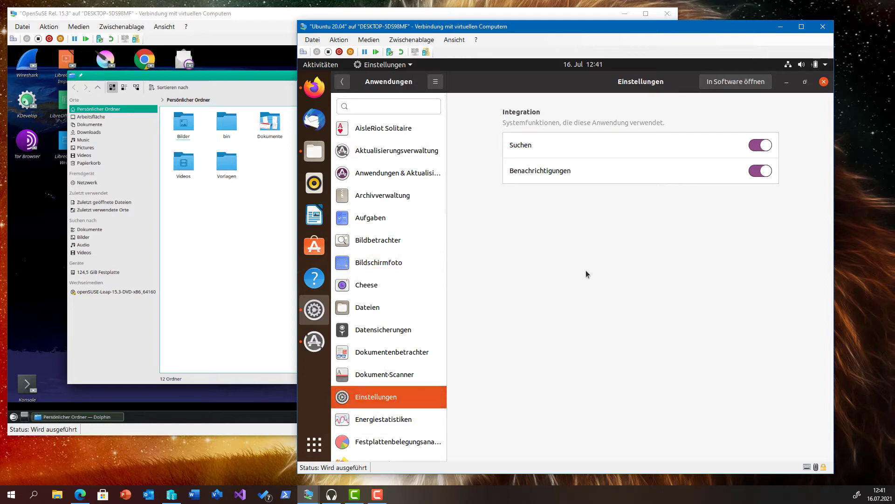
{"action": "left_click", "coordinate": [824, 82]}
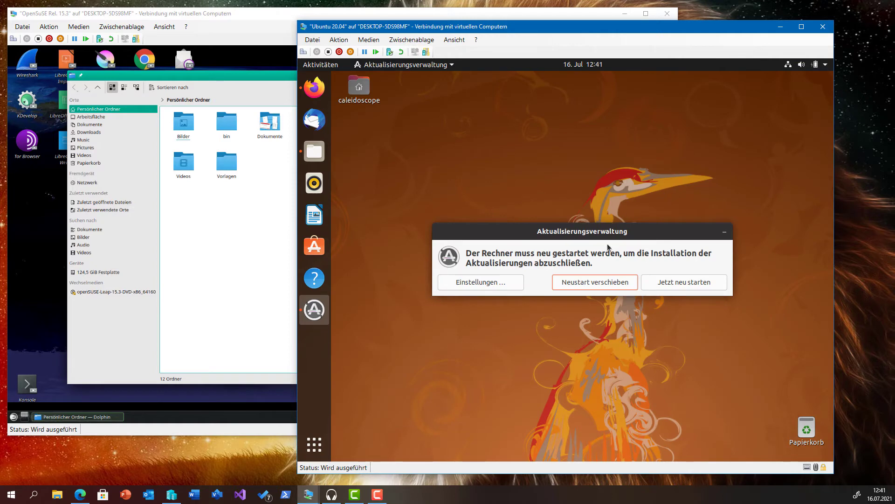
- Restart the Ubuntu machine to complete the update installation, and close and reopen its connection window
{"action": "left_click", "coordinate": [666, 283]}
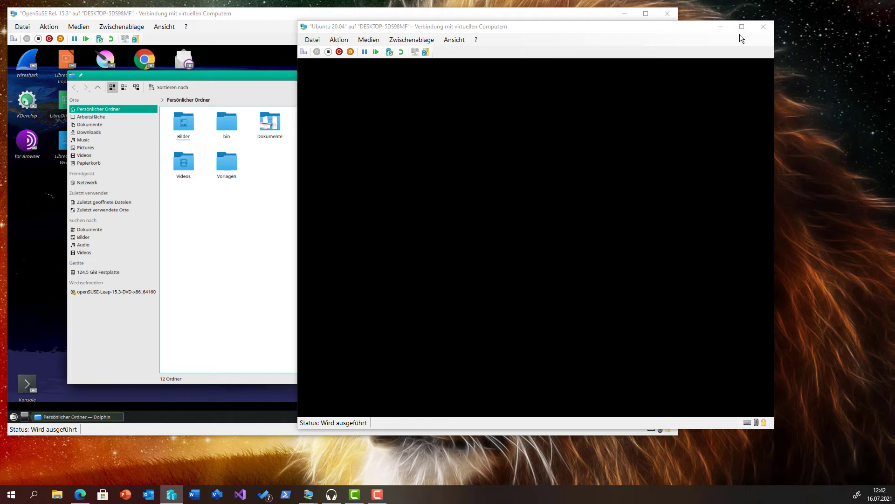
{"action": "left_click", "coordinate": [763, 27]}
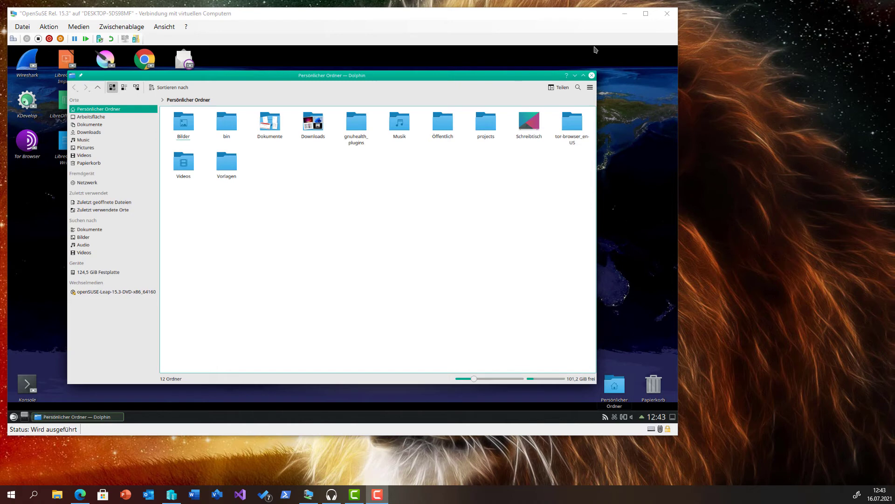
{"action": "left_click", "coordinate": [595, 49]}
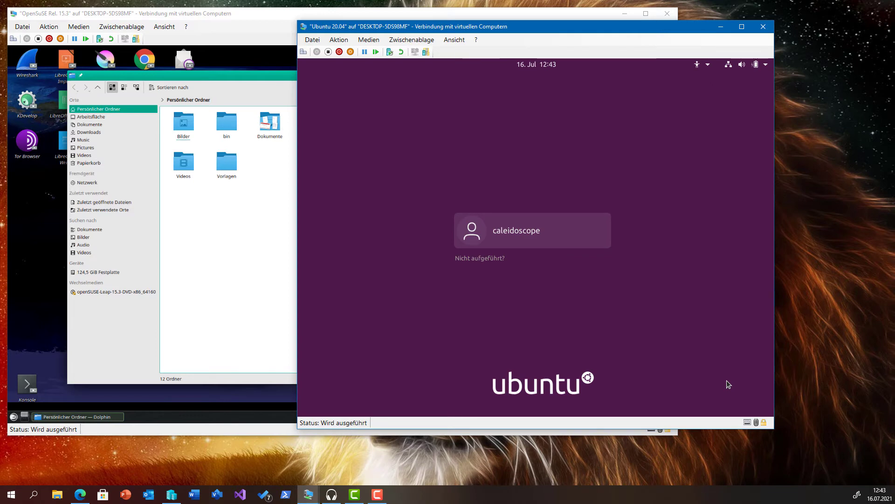
- Return to the Ubuntu 20.04 window and log in to the listed user with the account password
{"action": "key", "text": "alt+Tab"}
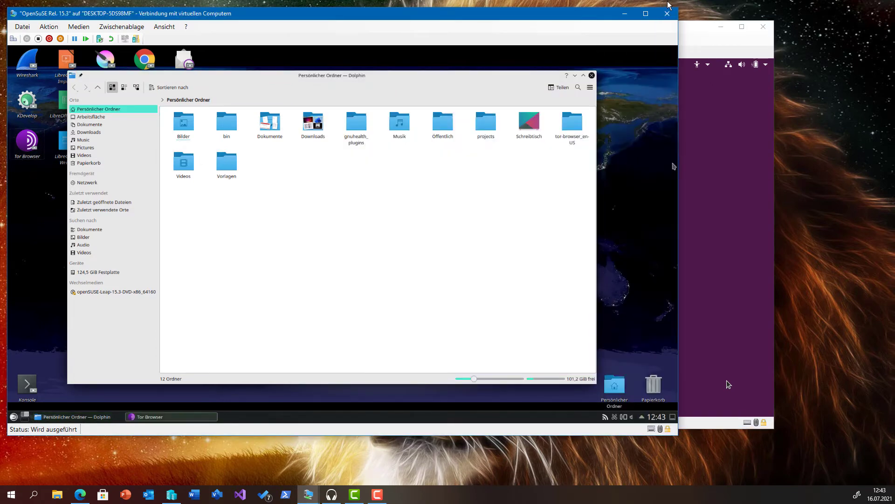
{"action": "left_click", "coordinate": [727, 381]}
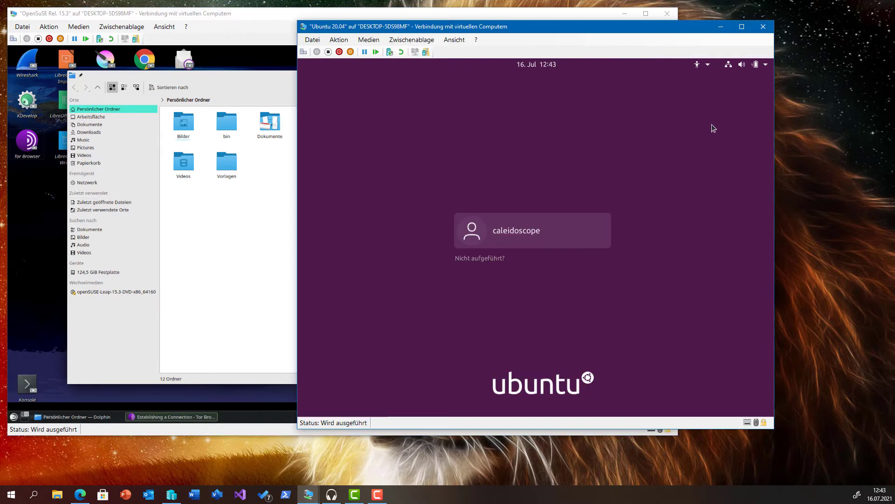
{"action": "left_click", "coordinate": [516, 231]}
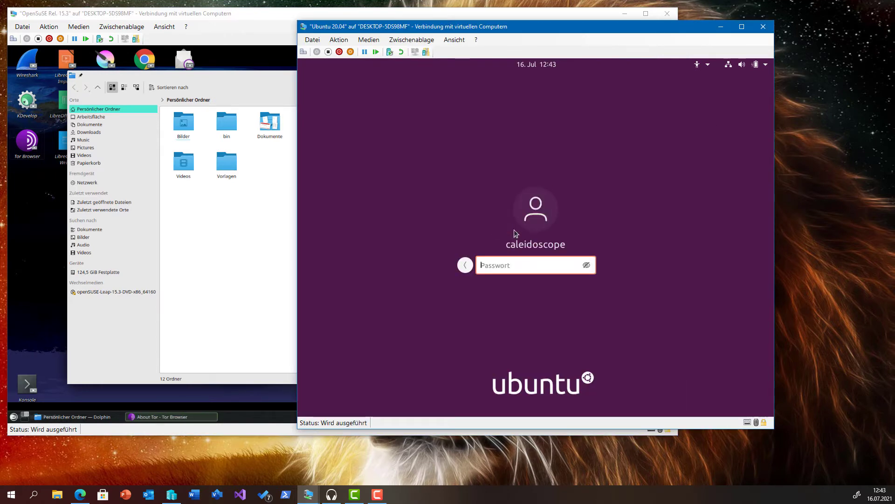
{"action": "type", "text": "*********"}
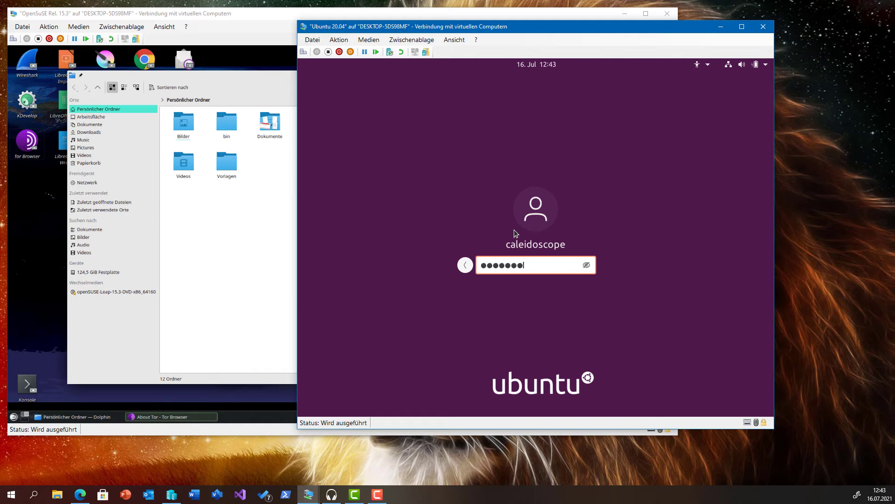
{"action": "key", "text": "Return"}
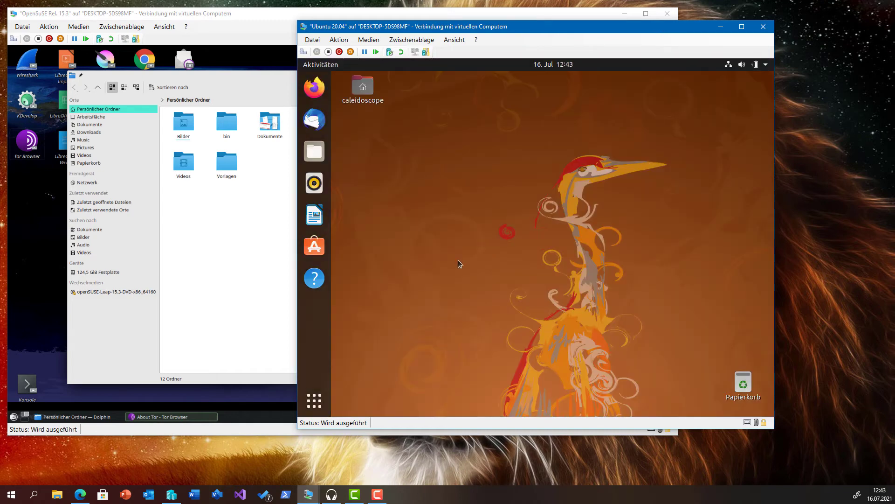
- Launch LibreOffice Writer in Ubuntu
{"action": "left_click", "coordinate": [318, 248]}
{"action": "left_click", "coordinate": [322, 218]}
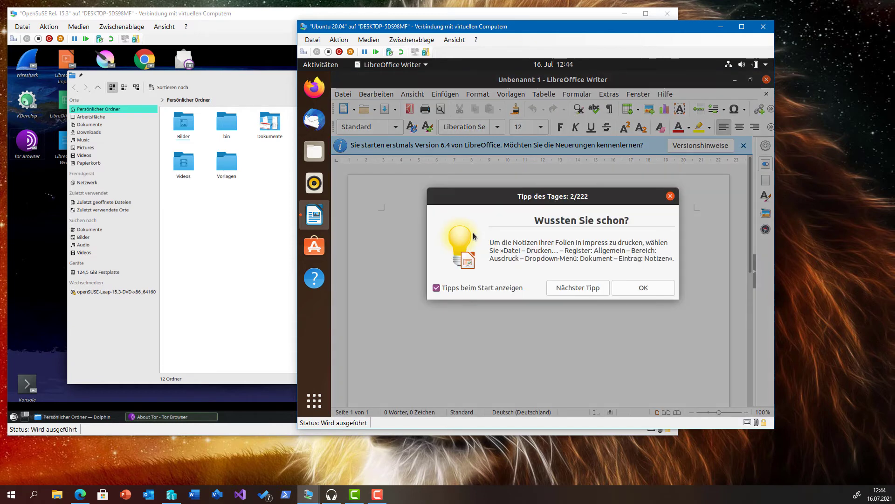
- Dismiss the tip of the day and the new-version notice in LibreOffice Writer, and close Writer
{"action": "left_click", "coordinate": [636, 284]}
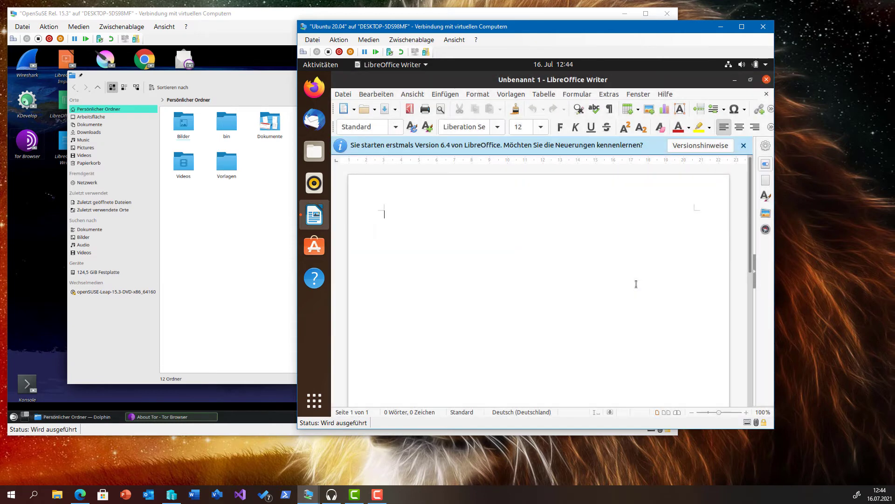
{"action": "left_click", "coordinate": [744, 147]}
{"action": "left_click", "coordinate": [767, 80]}
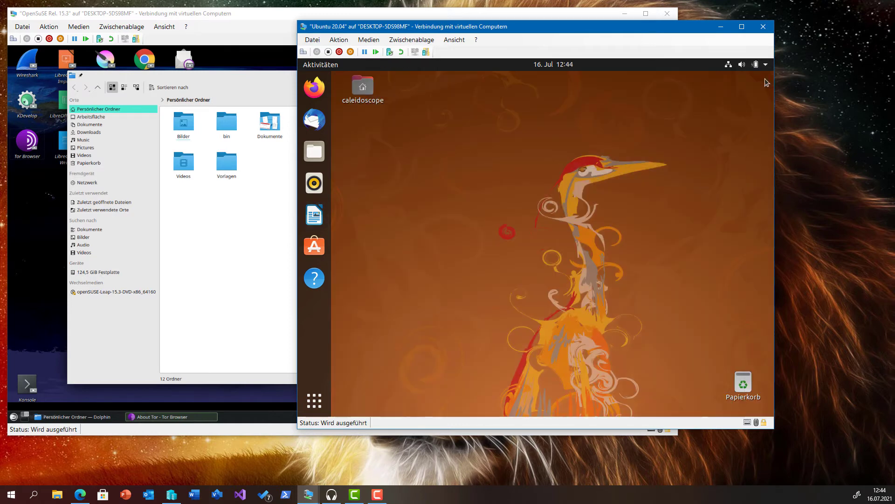
- Display all installed applications in the Ubuntu application overview and browse through its pages
{"action": "left_click", "coordinate": [314, 248]}
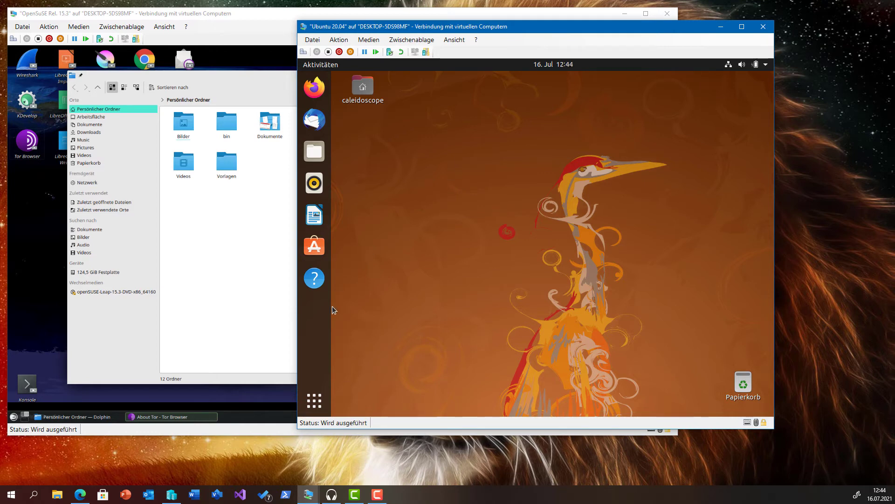
{"action": "left_click", "coordinate": [315, 400]}
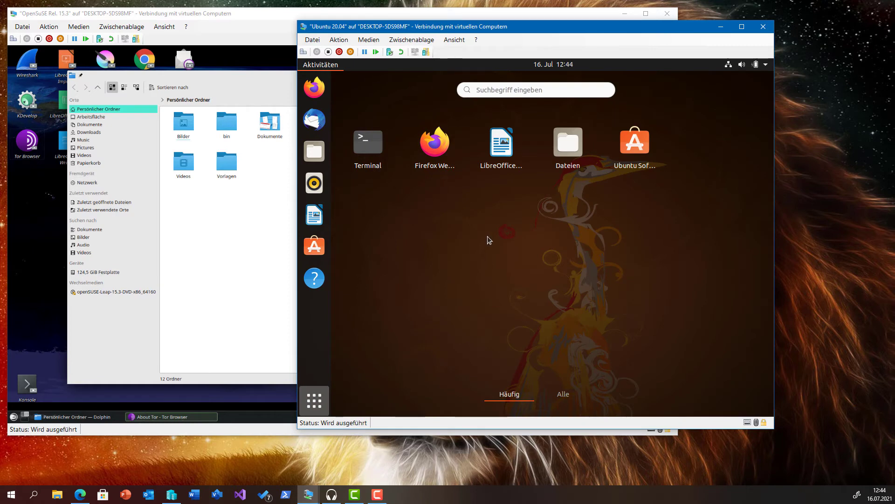
{"action": "left_click", "coordinate": [562, 394]}
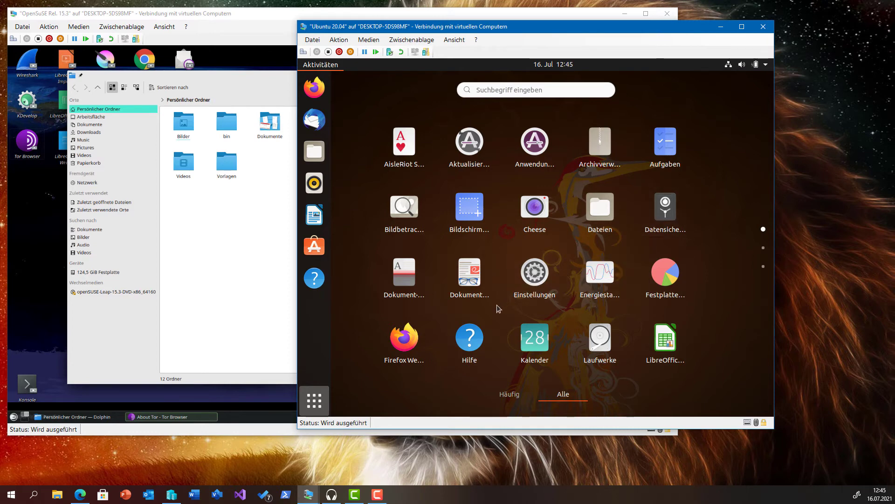
{"action": "scroll", "coordinate": [498, 306], "scroll_direction": "down", "scroll_amount": 2}
{"action": "scroll", "coordinate": [498, 307], "scroll_direction": "up", "scroll_amount": 1}
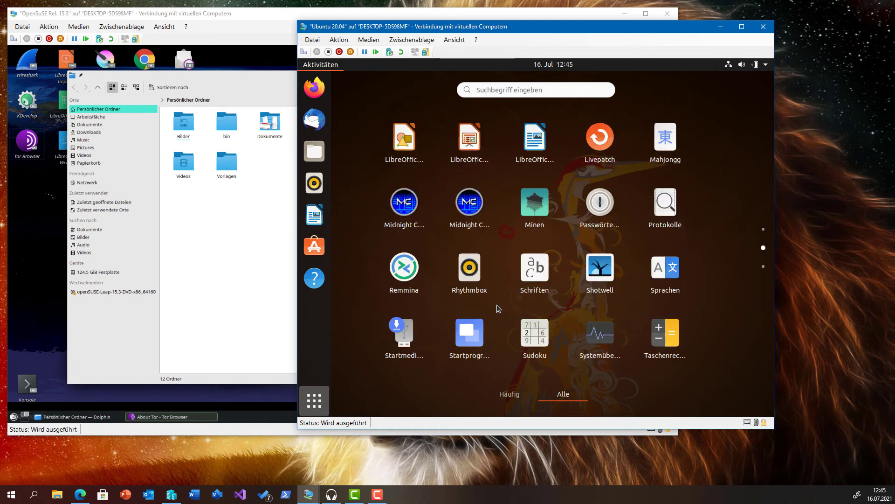
{"action": "scroll", "coordinate": [498, 305], "scroll_direction": "up", "scroll_amount": 1}
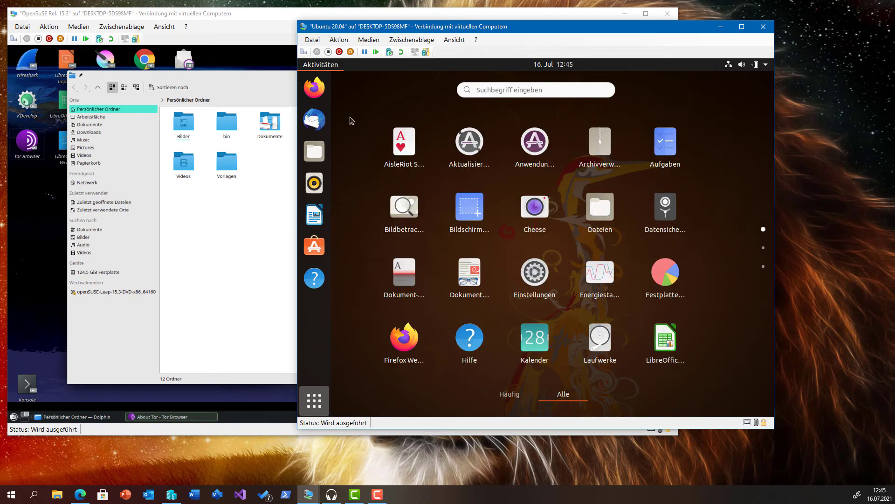
- Launch Firefox and Rhythmbox for a brief look, and close both applications
{"action": "left_click", "coordinate": [315, 88]}
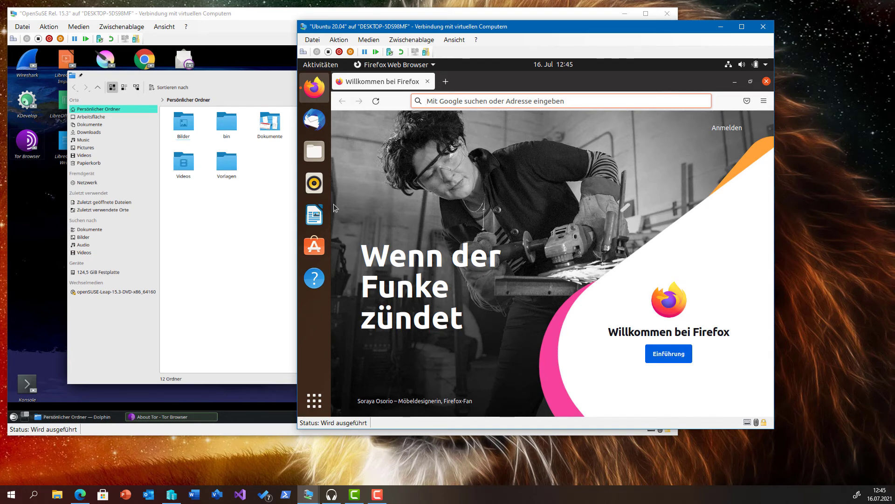
{"action": "left_click", "coordinate": [318, 185]}
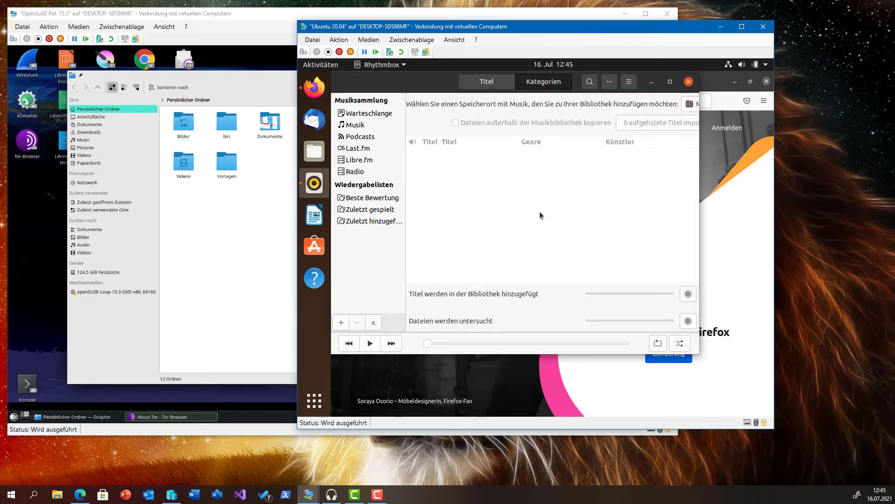
{"action": "left_click", "coordinate": [688, 82]}
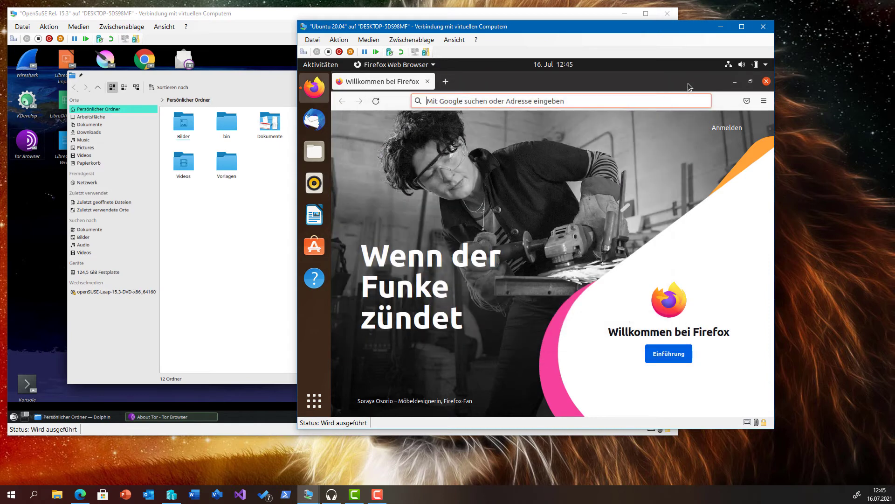
{"action": "left_click", "coordinate": [765, 83]}
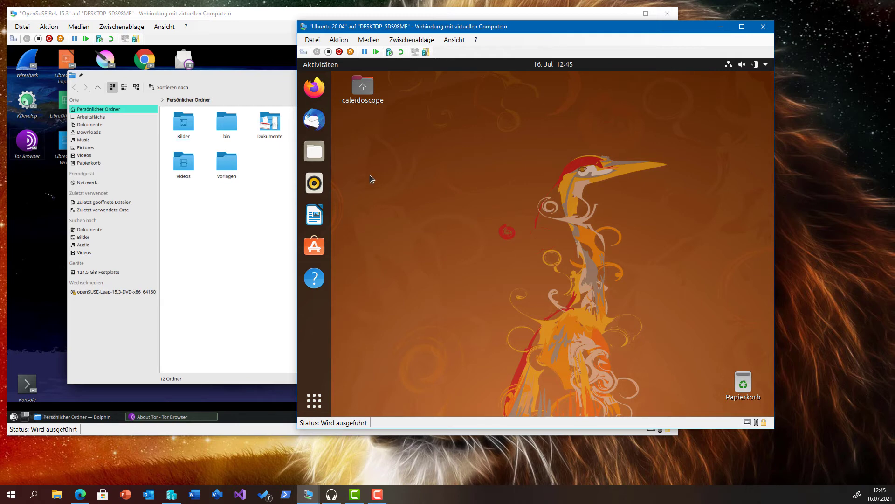
- Look through the Anwendungen list in the system settings, view its Einstellungen entry, and close the settings
{"action": "left_click", "coordinate": [314, 246]}
{"action": "left_click", "coordinate": [729, 66]}
{"action": "left_click", "coordinate": [720, 148]}
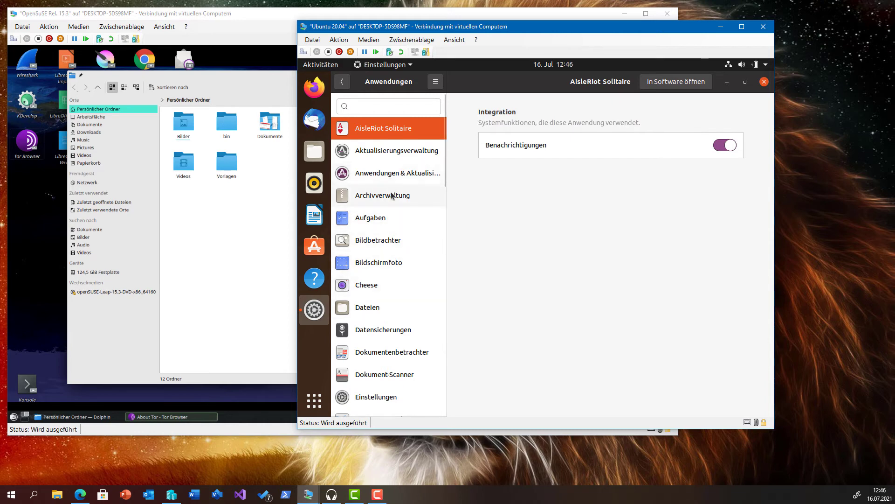
{"action": "scroll", "coordinate": [389, 214], "scroll_direction": "down", "scroll_amount": 5}
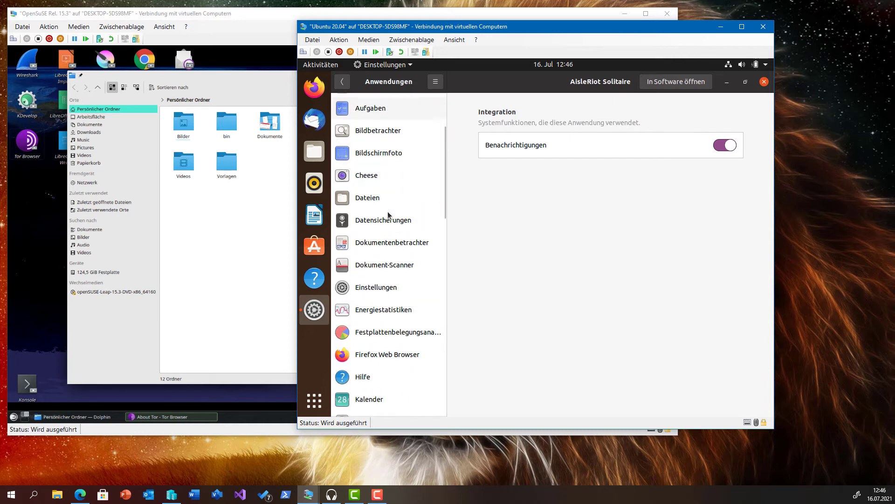
{"action": "left_click", "coordinate": [383, 251]}
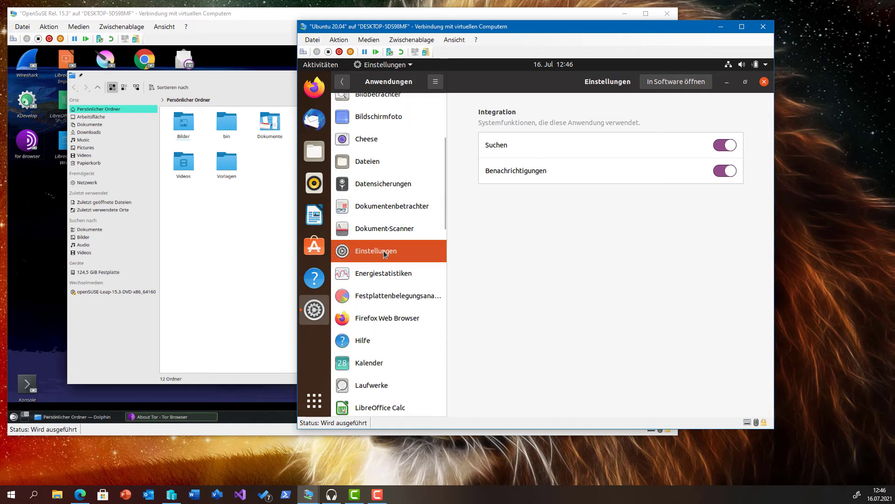
{"action": "left_click", "coordinate": [764, 82]}
- Open the wired connection's IPv4 configuration from the LAN-Einstellungen
{"action": "left_click", "coordinate": [731, 68]}
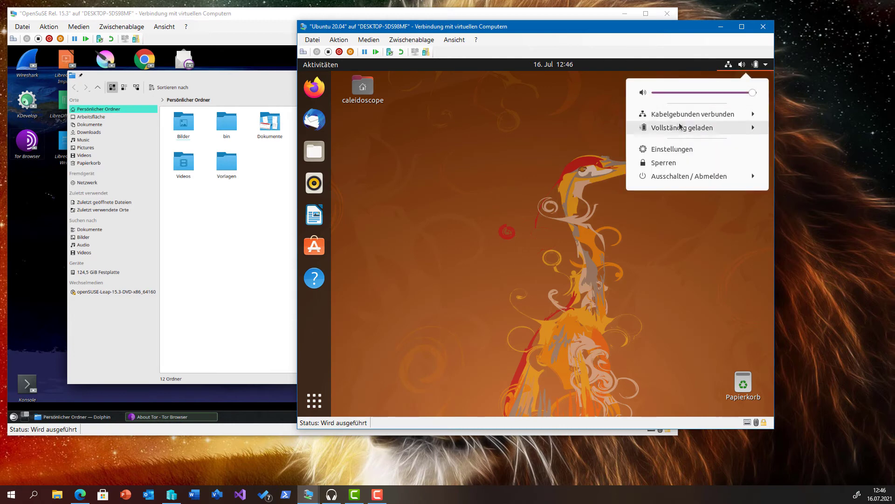
{"action": "left_click", "coordinate": [752, 119]}
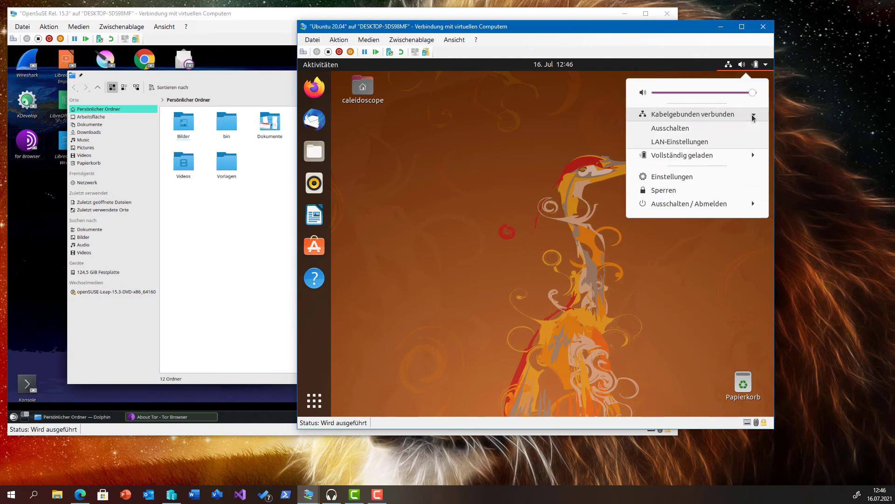
{"action": "left_click", "coordinate": [722, 138]}
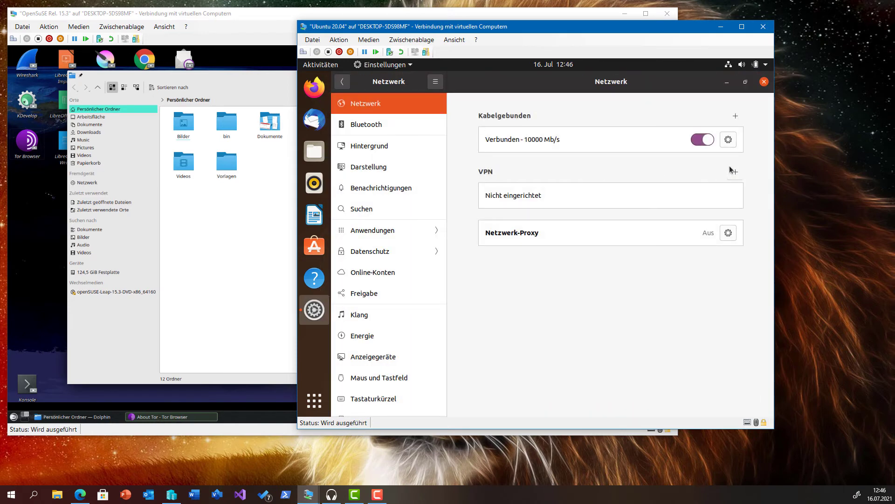
{"action": "left_click", "coordinate": [729, 140]}
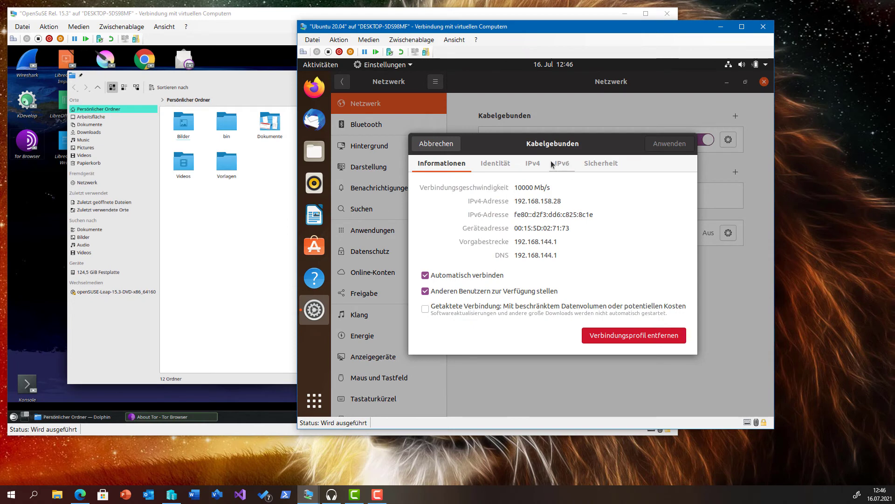
{"action": "left_click", "coordinate": [537, 165]}
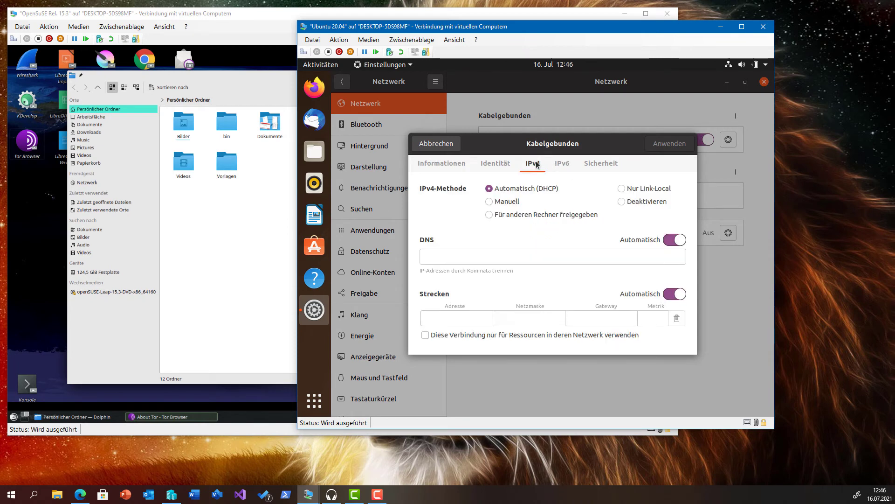
- Switch the IPv4 method to Manuell and enter 10.0.0.105 as the address
{"action": "left_click", "coordinate": [513, 204]}
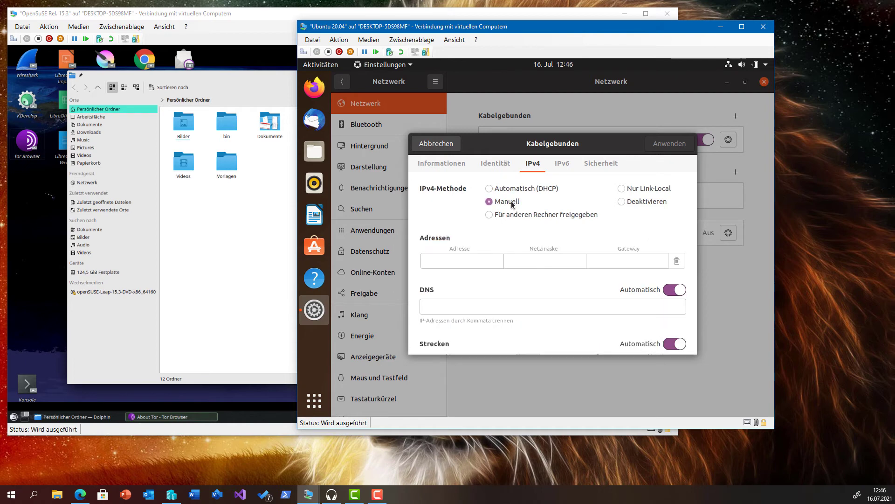
{"action": "left_click", "coordinate": [474, 262]}
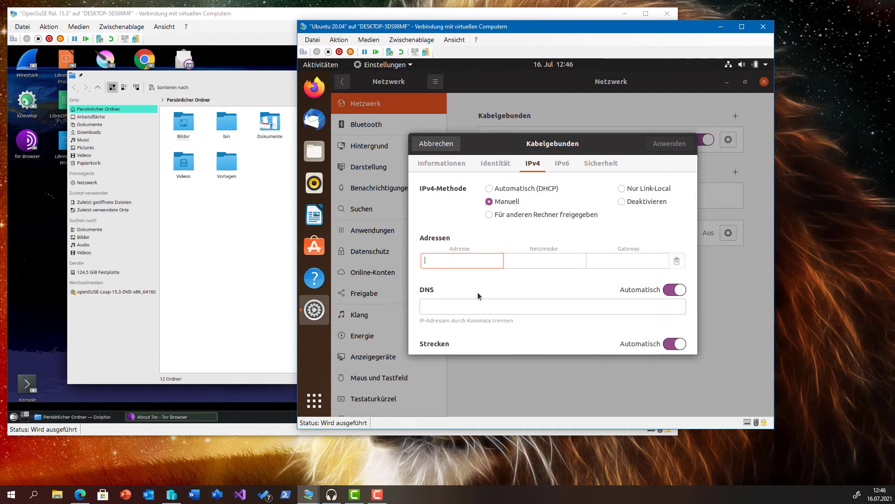
{"action": "type", "text": "10.0."}
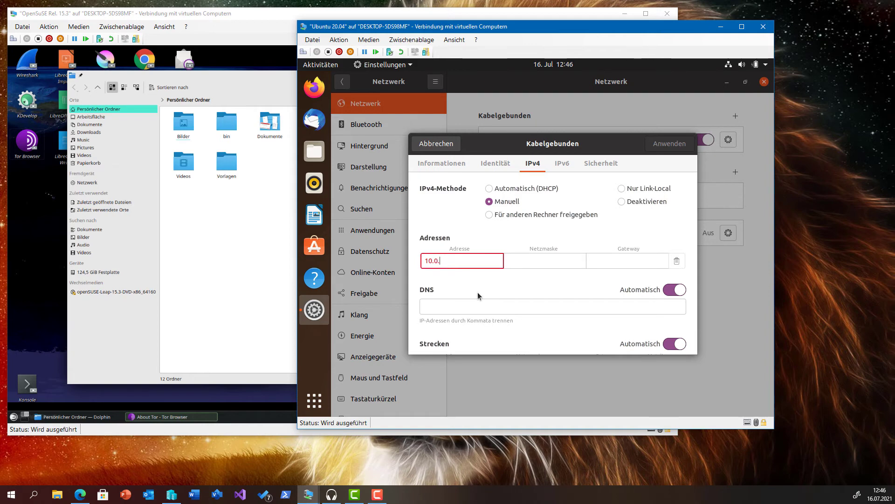
{"action": "key", "text": "BackSpace"}
{"action": "key", "text": "BackSpace"}
{"action": "key", "text": "BackSpace"}
{"action": "type", "text": ".0.105"}
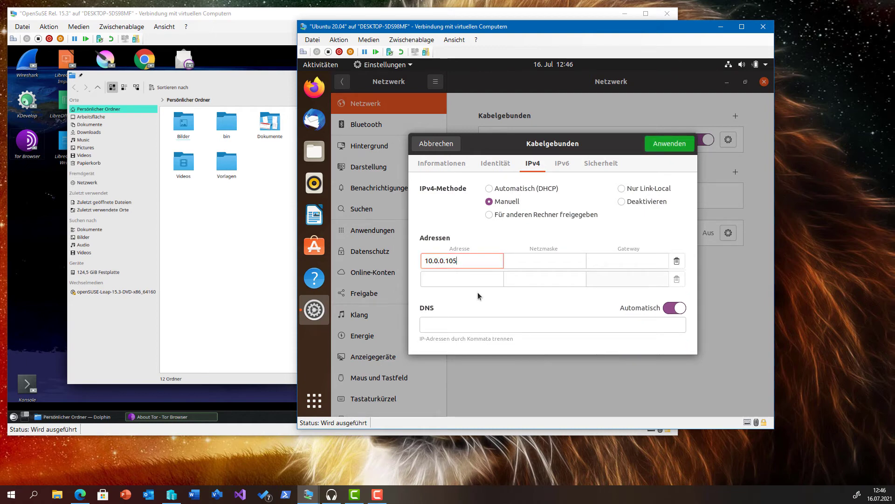
{"action": "key", "text": "Tab"}
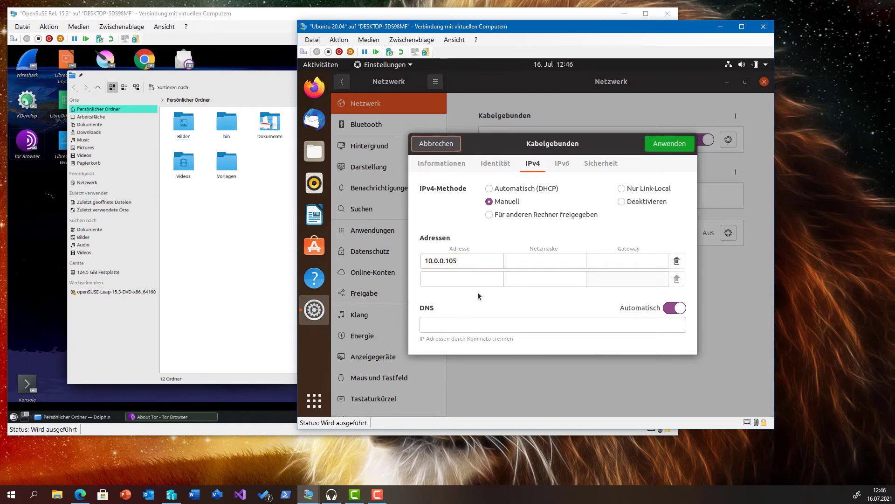
- Set the netmask to 255.0.0.0 and the gateway to 10.0.0.253 for the manual IPv4 address
{"action": "left_click", "coordinate": [508, 264]}
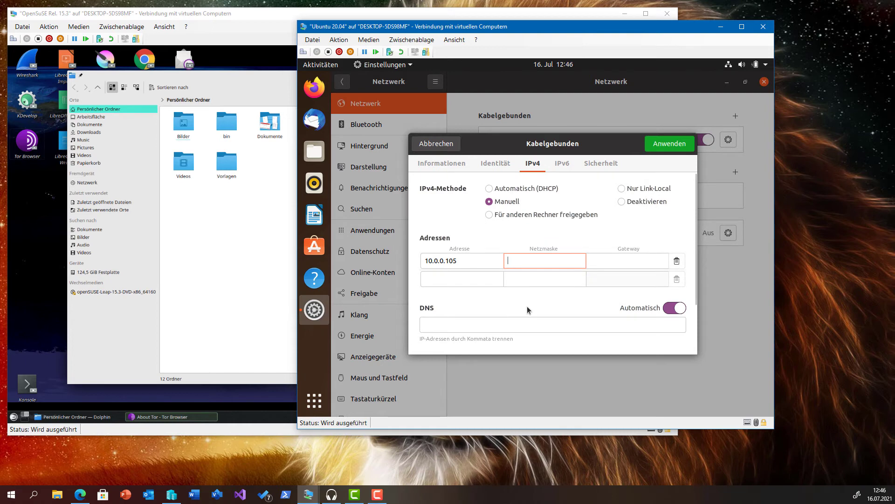
{"action": "type", "text": "255.0.0"}
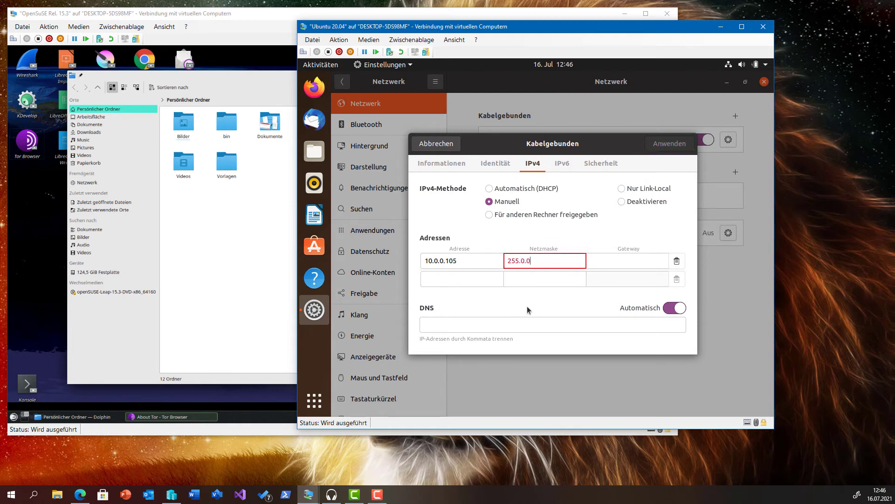
{"action": "type", "text": ".0"}
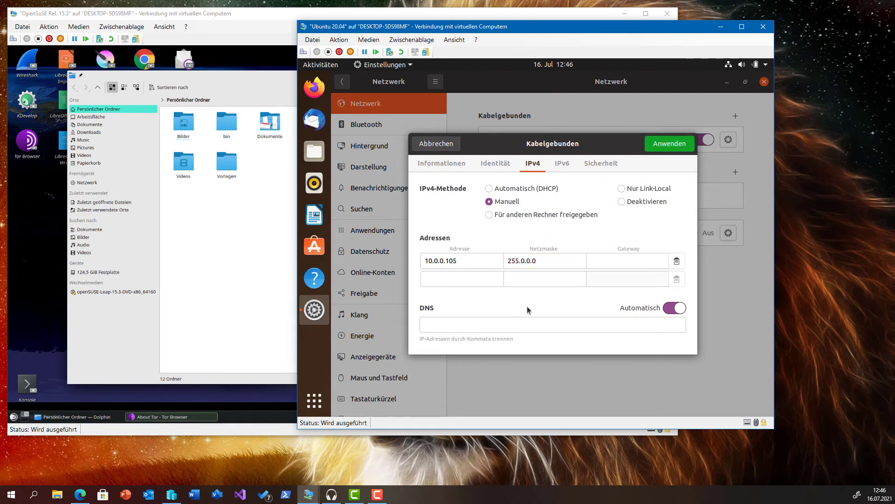
{"action": "left_click", "coordinate": [617, 262]}
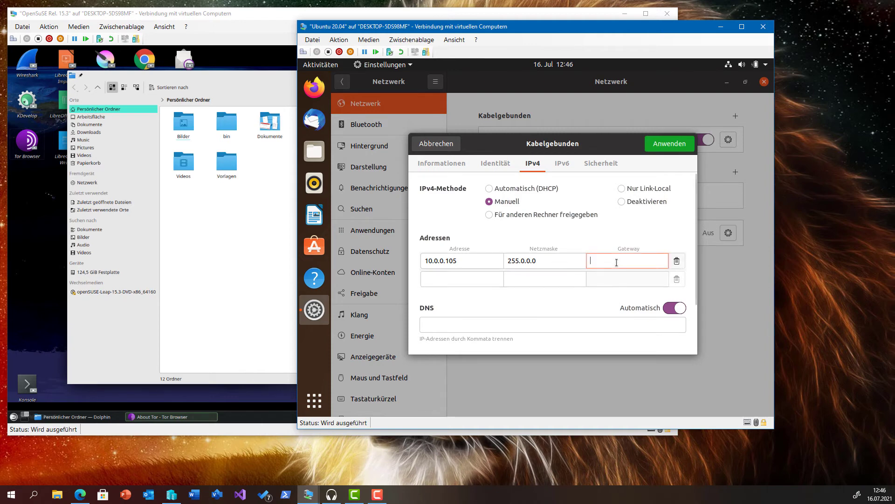
{"action": "type", "text": "10.0.0."}
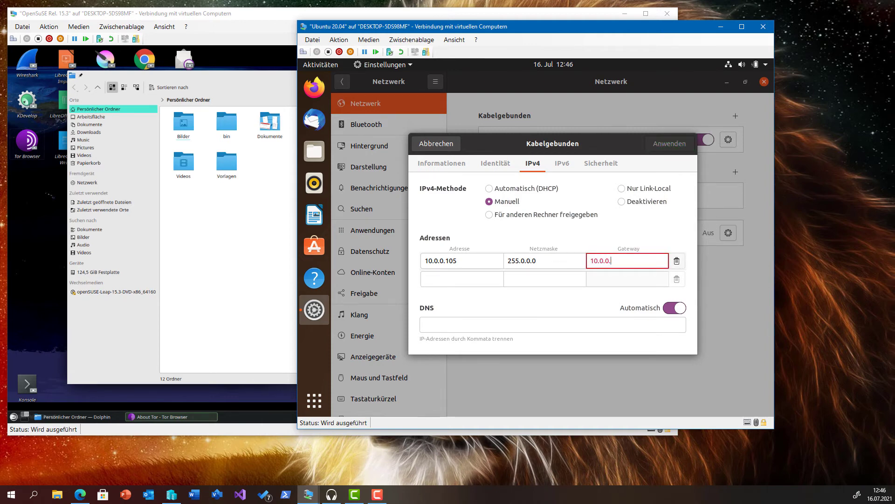
{"action": "type", "text": "253"}
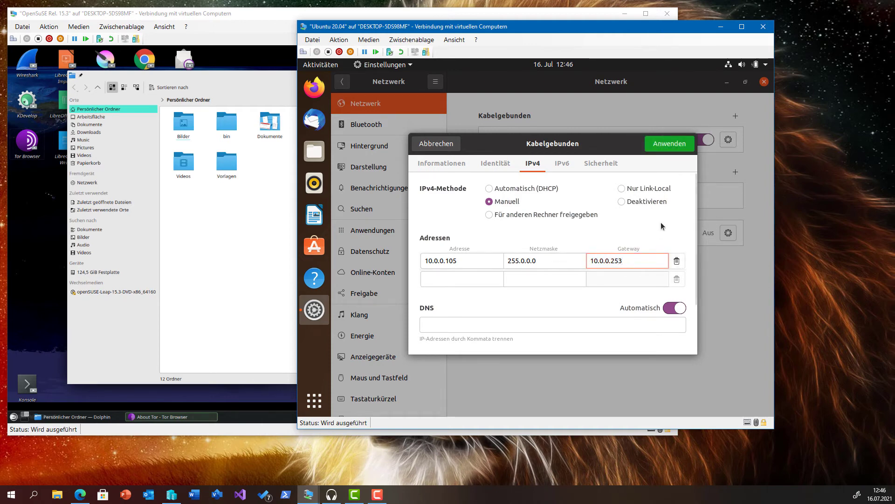
- Enter 10.0.0.253, 8.8.4.4 and 1.1.1.1 as the DNS servers for the wired connection's IPv4 configuration
{"action": "left_click", "coordinate": [559, 324]}
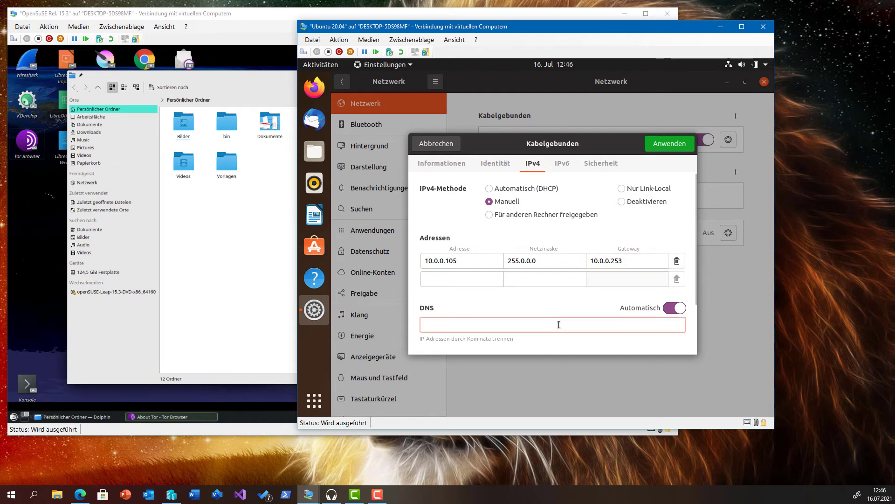
{"action": "type", "text": "10.0.0."}
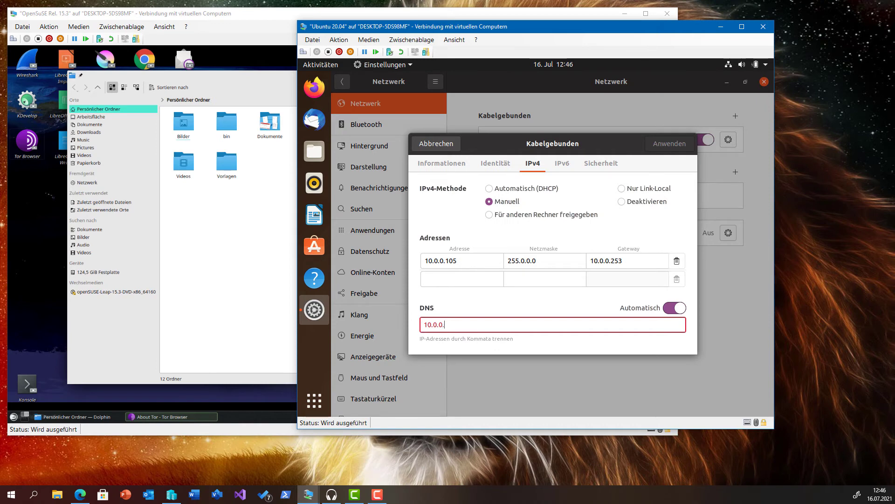
{"action": "type", "text": "253"}
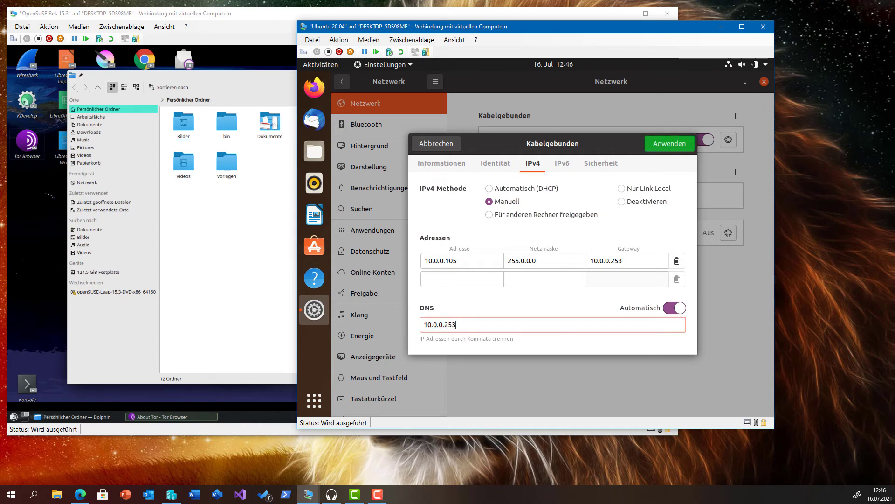
{"action": "type", "text": ", 8.8"}
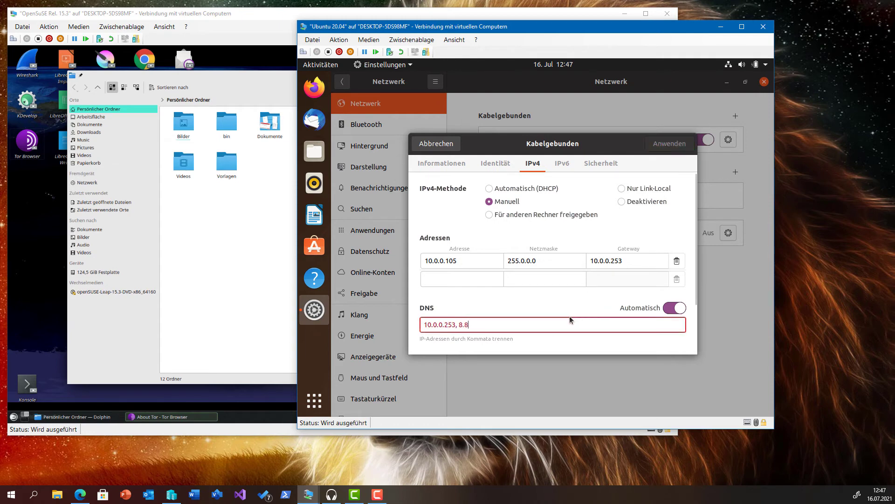
{"action": "type", "text": ".4.4,"}
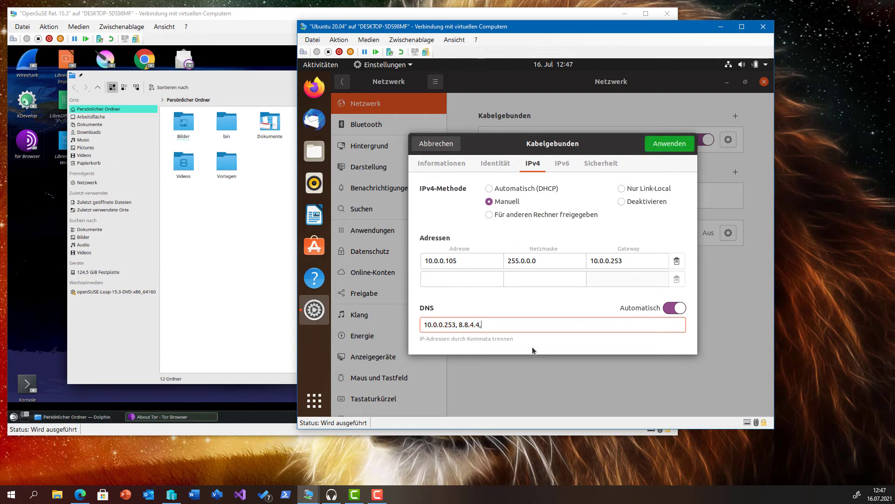
{"action": "type", "text": "1."}
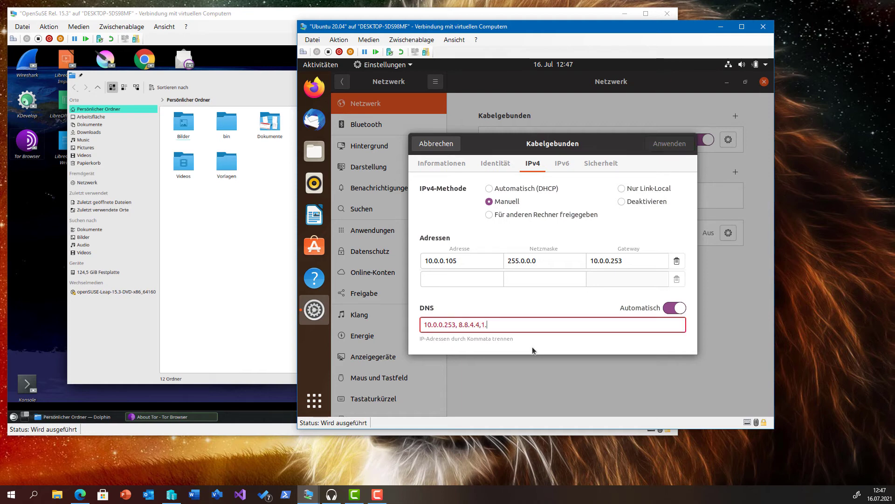
{"action": "type", "text": "1.1.1"}
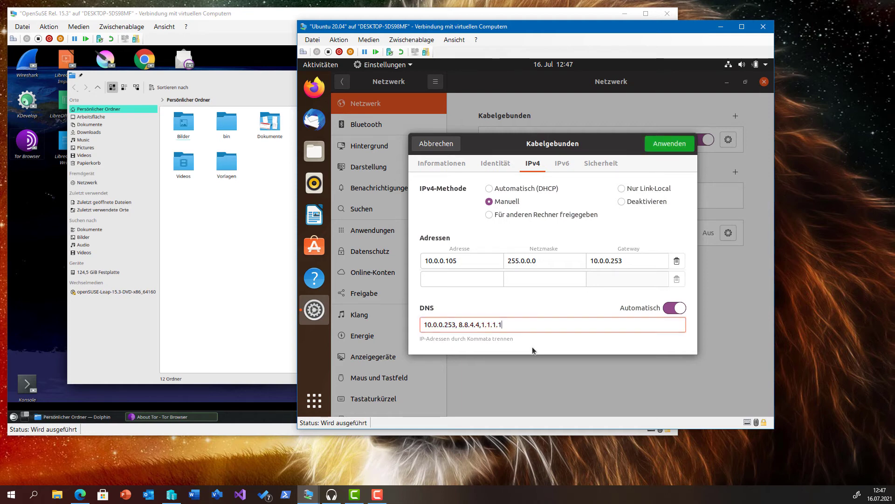
- Set the IPv6 method to Nur Link-Local, apply the wired connection's configuration, and close the settings
{"action": "left_click", "coordinate": [560, 164]}
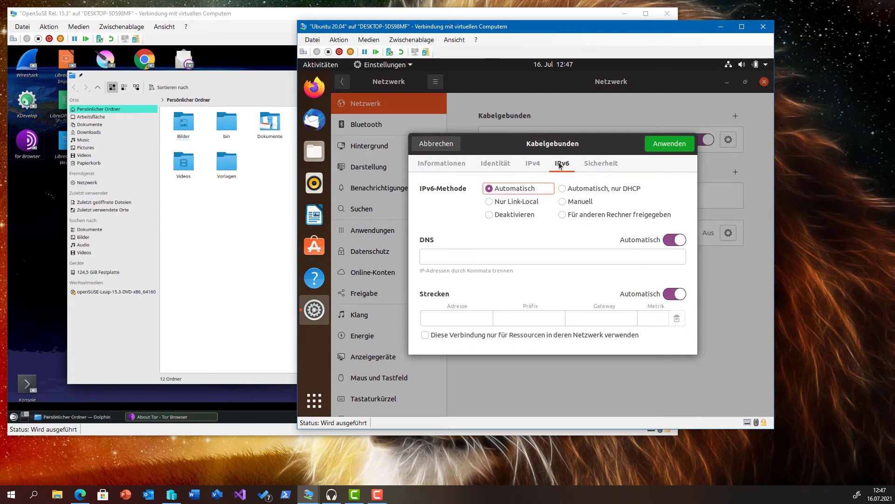
{"action": "left_click", "coordinate": [531, 201]}
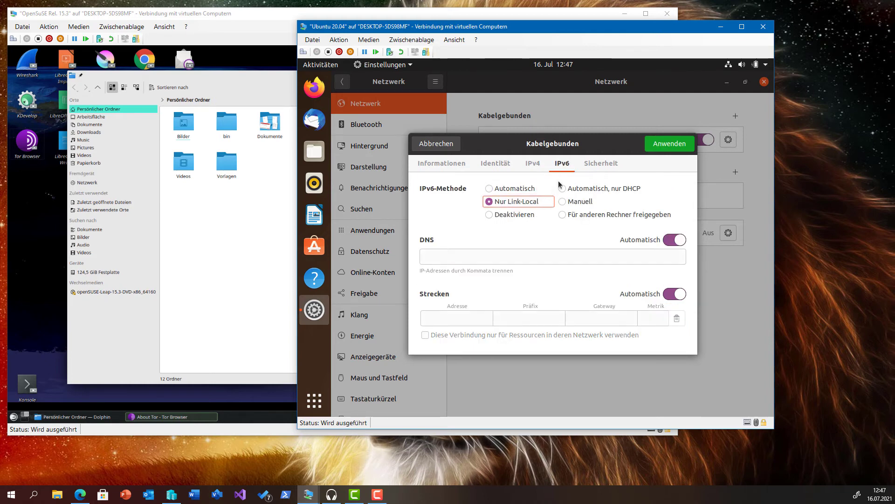
{"action": "left_click", "coordinate": [604, 164]}
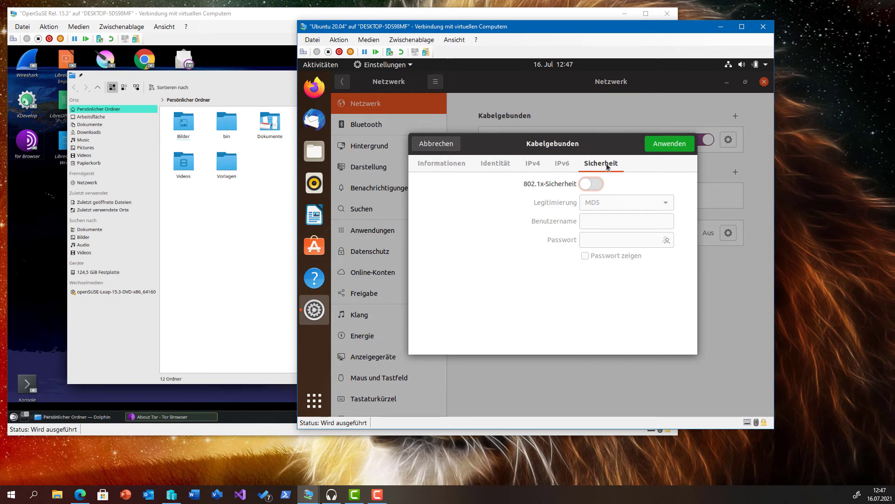
{"action": "left_click", "coordinate": [660, 146]}
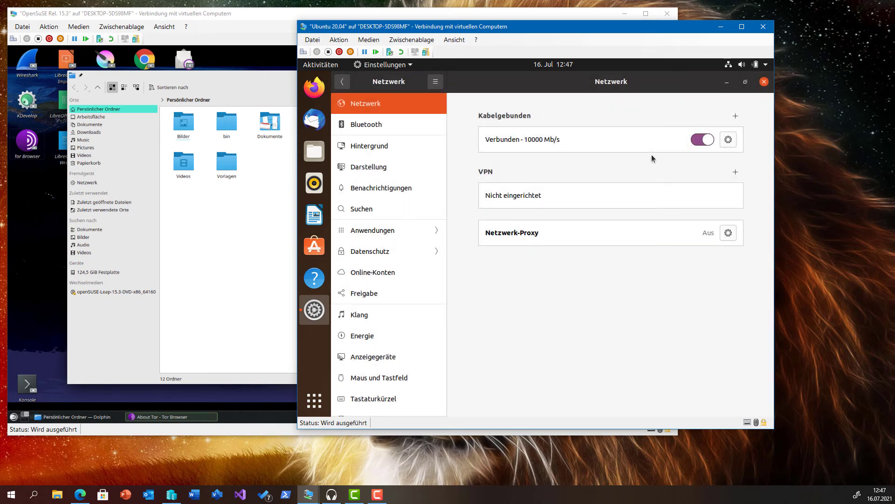
{"action": "left_click", "coordinate": [764, 82]}
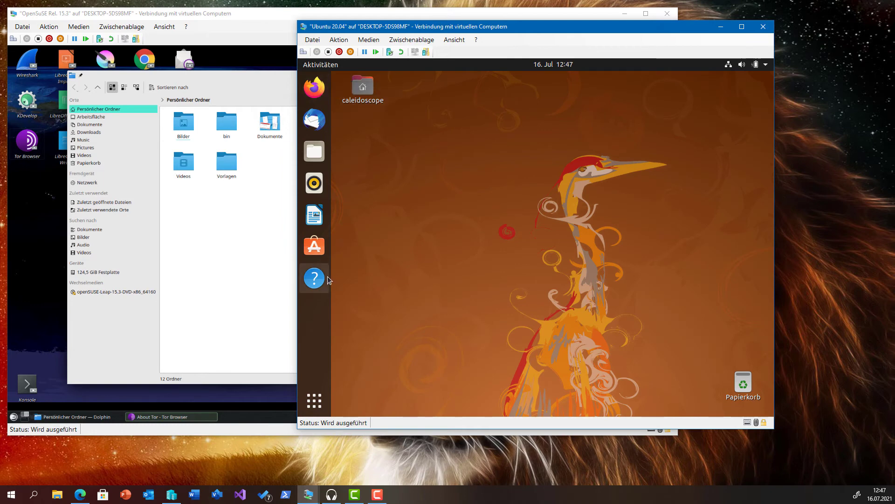
{"action": "left_click", "coordinate": [315, 392]}
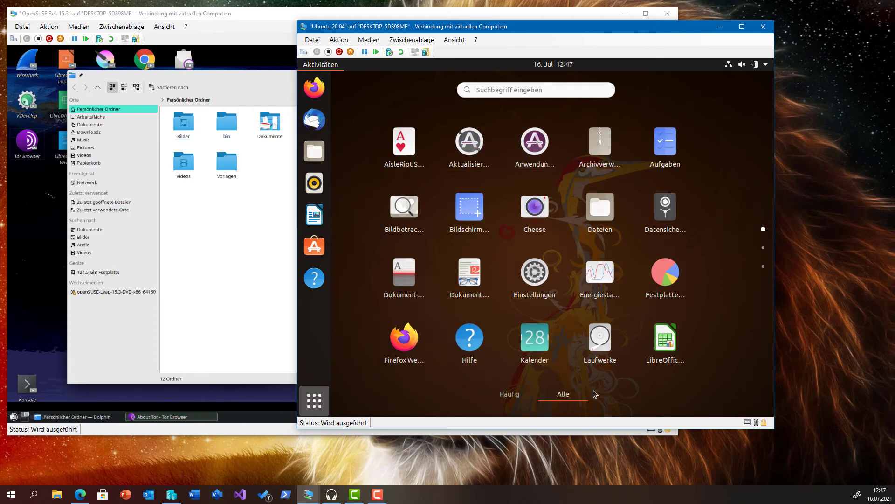
{"action": "left_click", "coordinate": [511, 393]}
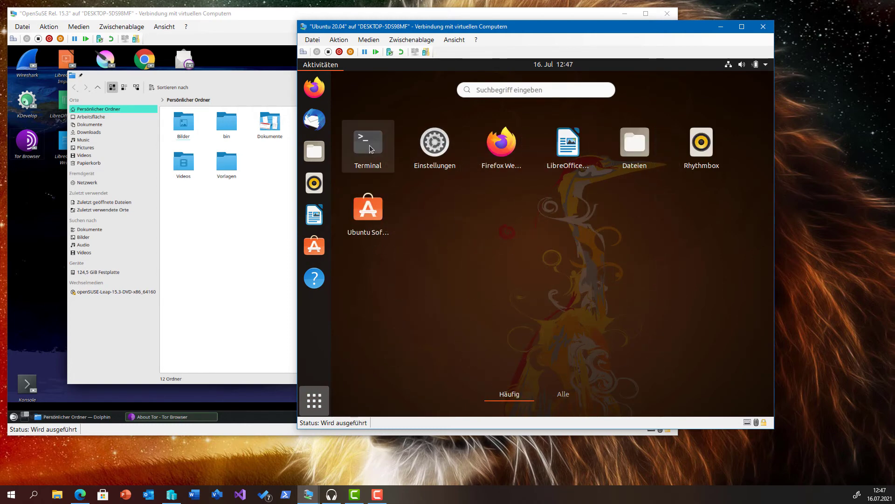
{"action": "left_click", "coordinate": [369, 143]}
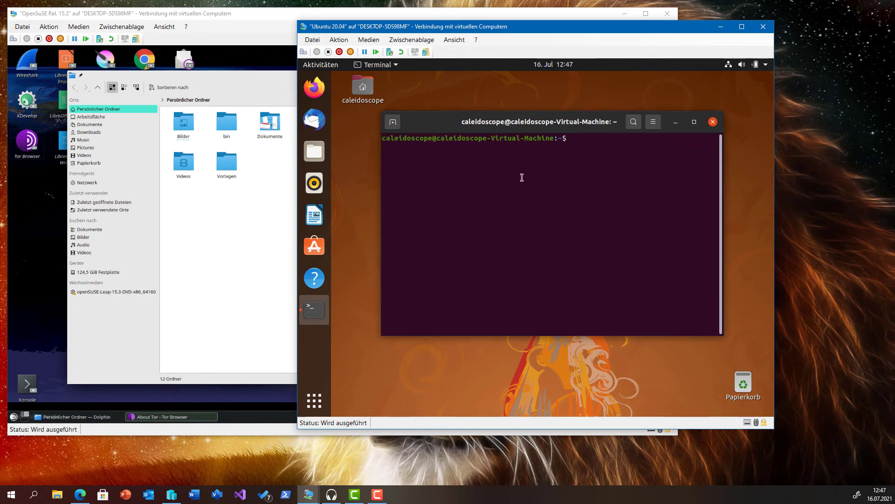
{"action": "type", "text": "ping www.heise.de"}
{"action": "key", "text": "Return"}
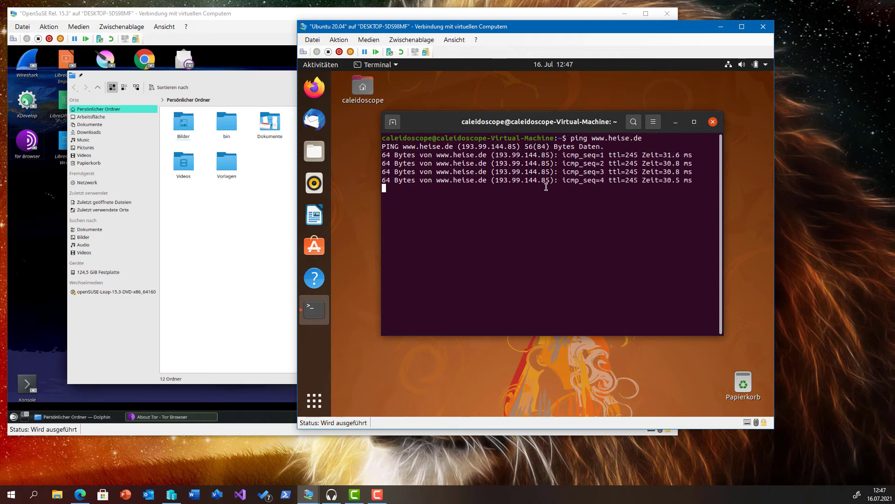
{"action": "key", "text": "ctrl+c"}
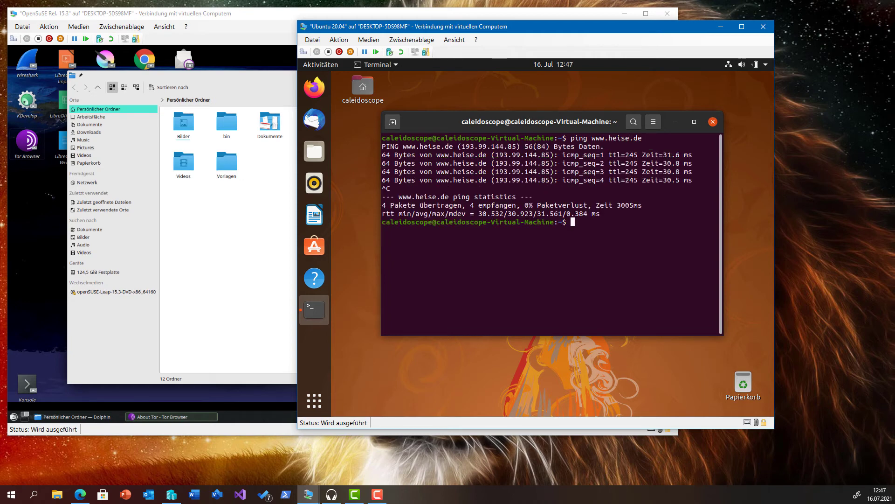
- Switch to Firefox and open the German Wikipedia main page
{"action": "left_click", "coordinate": [306, 98]}
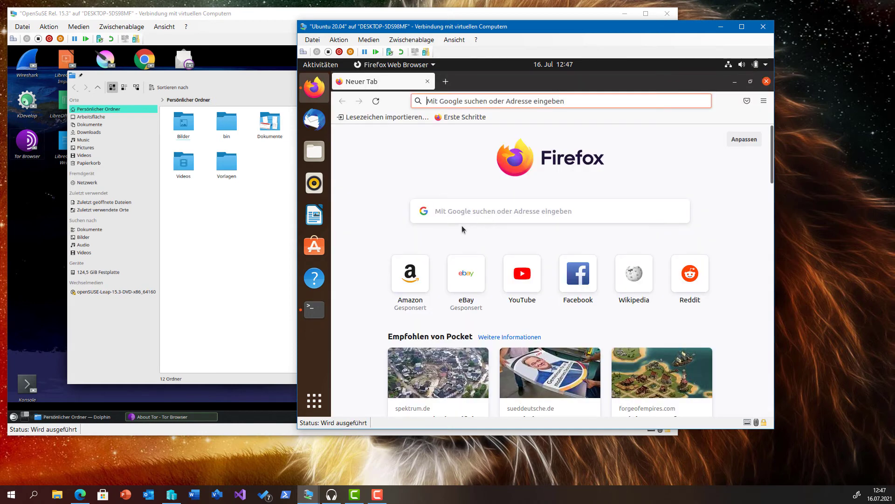
{"action": "left_click", "coordinate": [634, 275]}
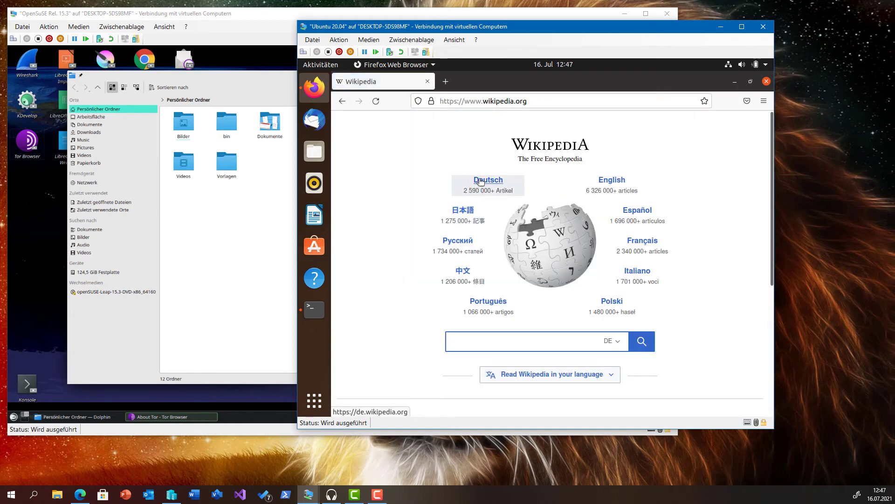
{"action": "left_click", "coordinate": [480, 181]}
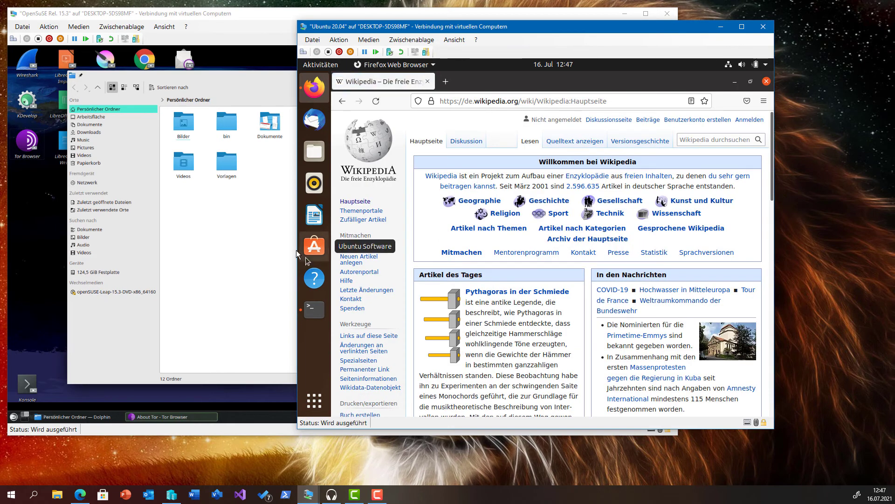
{"action": "left_click", "coordinate": [314, 248]}
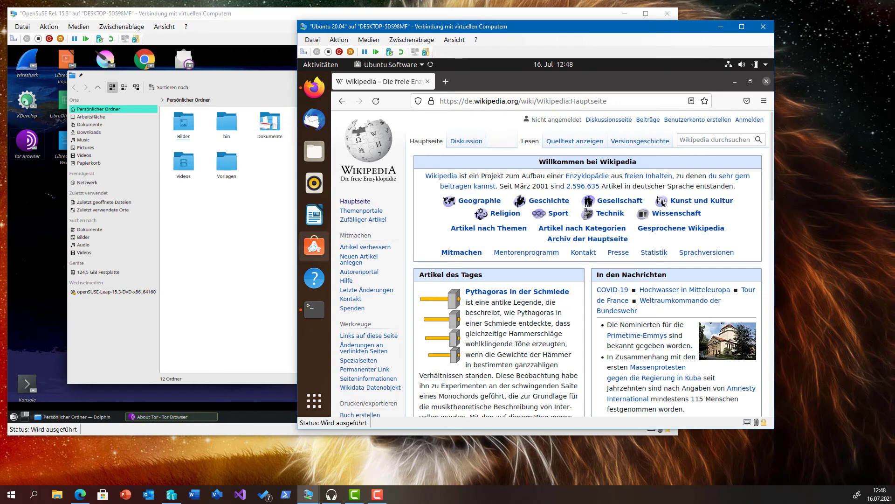
- Search Wikipedia for Ubuntu and open the suggested Ubuntu article
{"action": "left_click", "coordinate": [688, 141]}
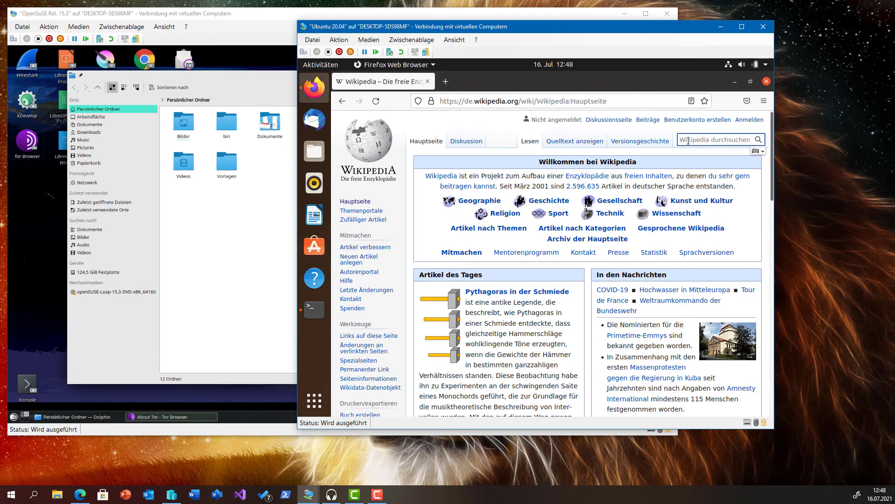
{"action": "type", "text": "ubunut"}
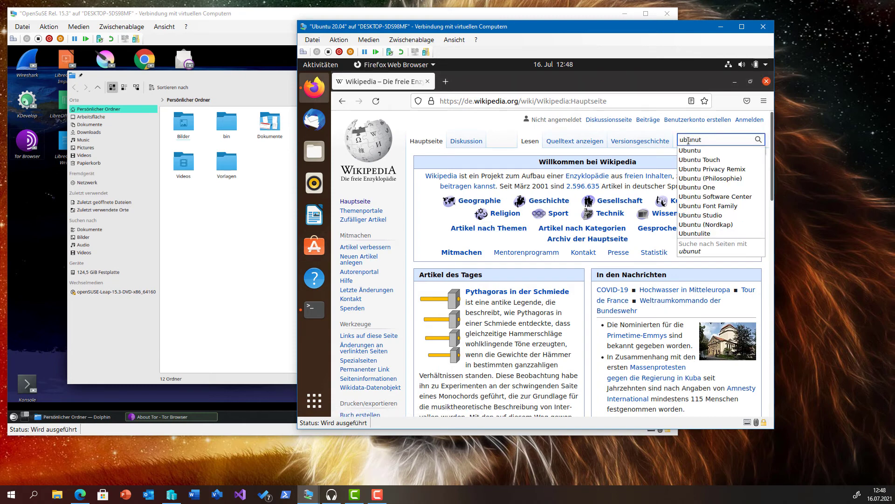
{"action": "left_click", "coordinate": [712, 151]}
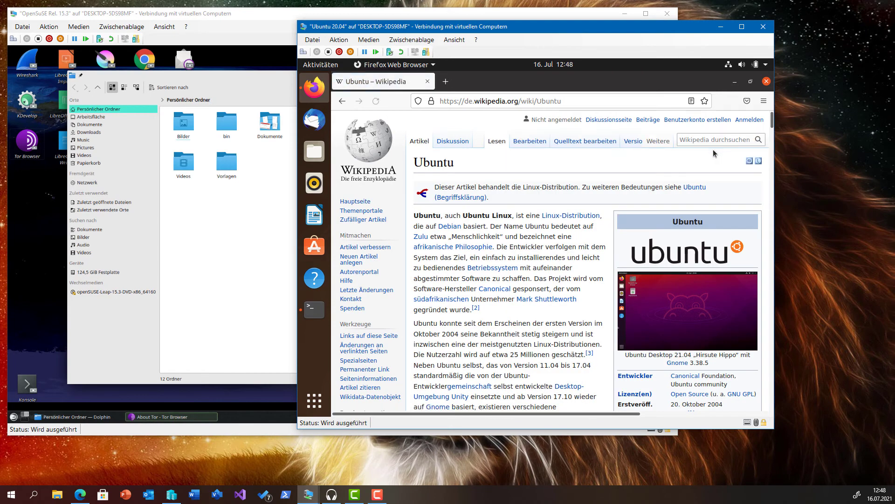
- Look through the Ubuntu article's introduction and current version information, and close both the browser and the Terminal
{"action": "scroll", "coordinate": [594, 236], "scroll_direction": "down", "scroll_amount": 3}
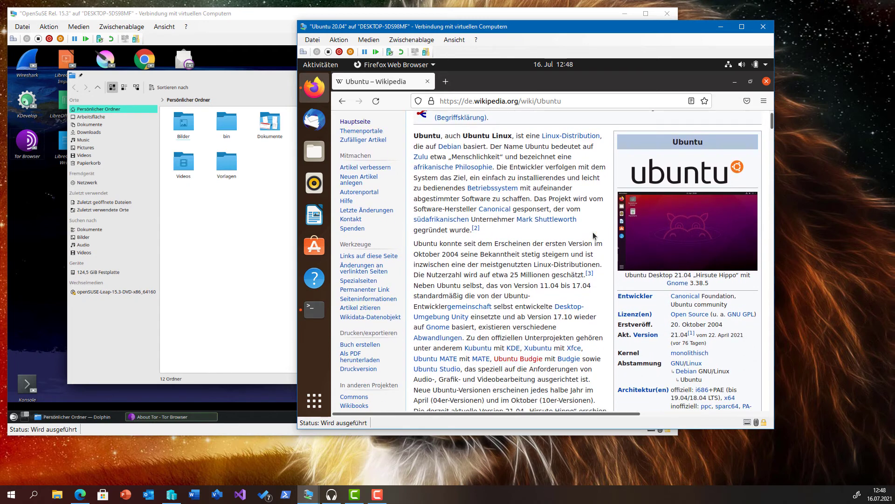
{"action": "scroll", "coordinate": [593, 235], "scroll_direction": "down", "scroll_amount": 2}
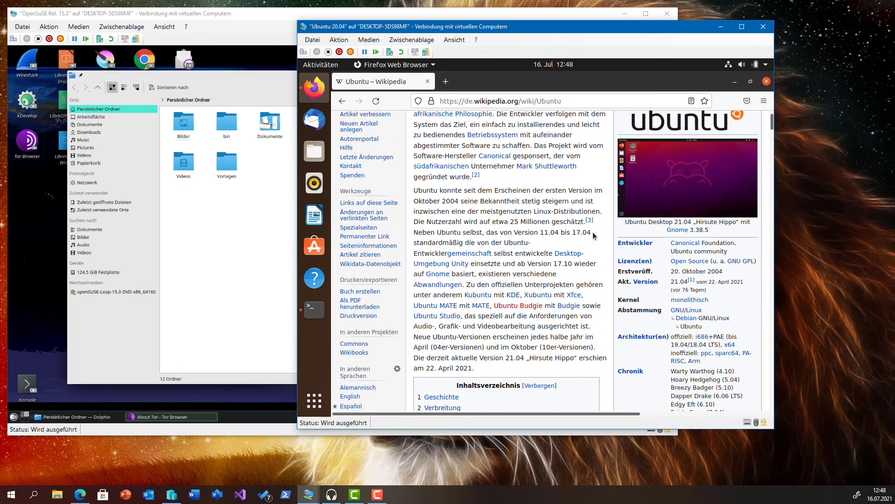
{"action": "scroll", "coordinate": [594, 234], "scroll_direction": "down", "scroll_amount": 2}
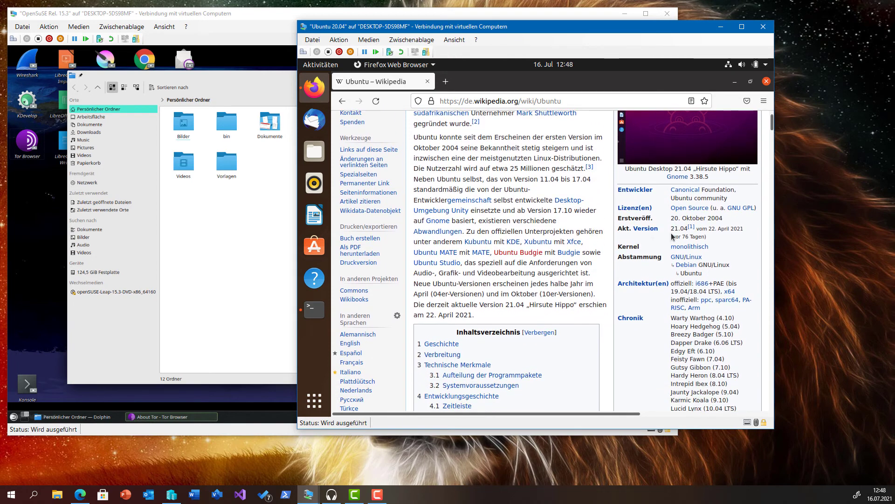
{"action": "left_click_drag", "start_coordinate": [672, 228], "coordinate": [685, 228]}
{"action": "left_click", "coordinate": [593, 231]}
{"action": "scroll", "coordinate": [592, 231], "scroll_direction": "down", "scroll_amount": 2}
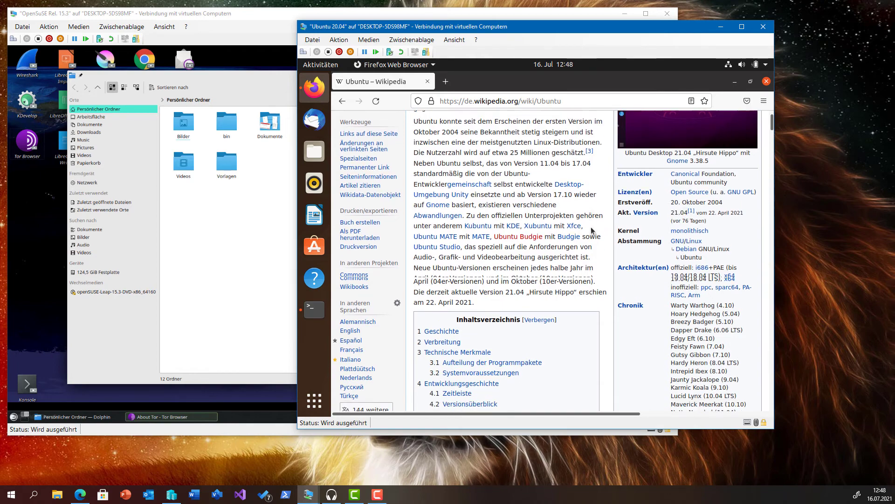
{"action": "scroll", "coordinate": [592, 230], "scroll_direction": "up", "scroll_amount": 8}
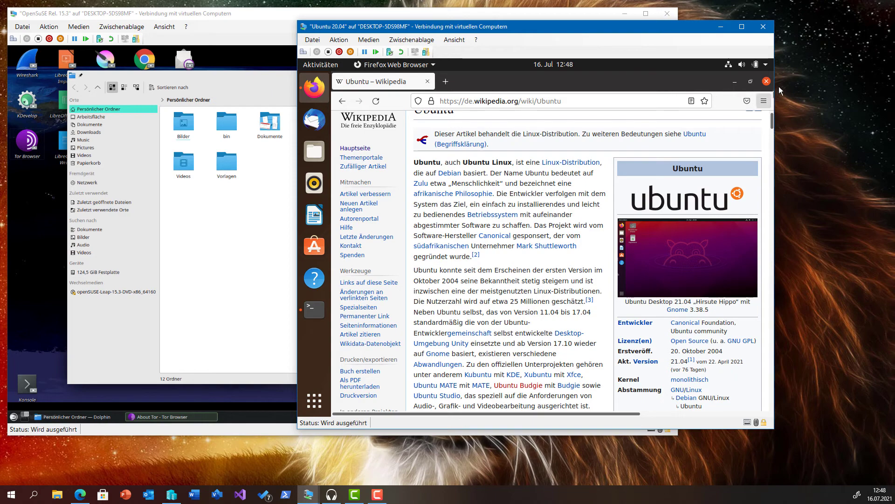
{"action": "left_click", "coordinate": [767, 82]}
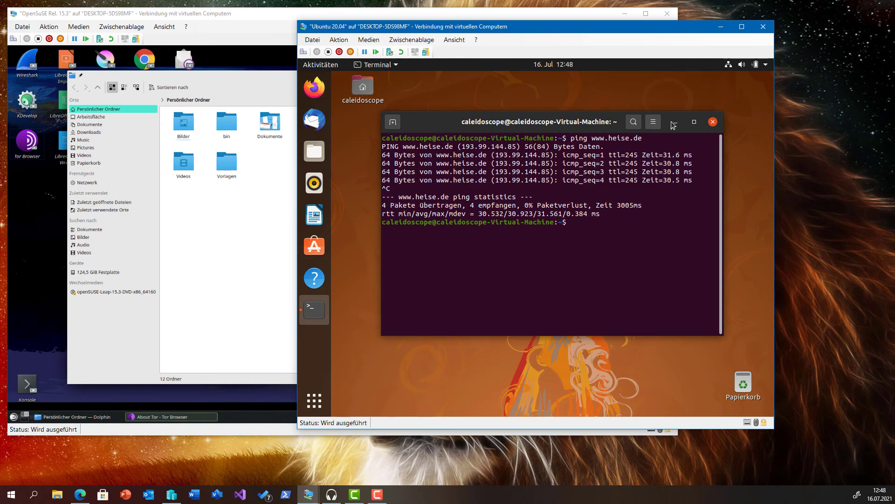
{"action": "left_click", "coordinate": [712, 122]}
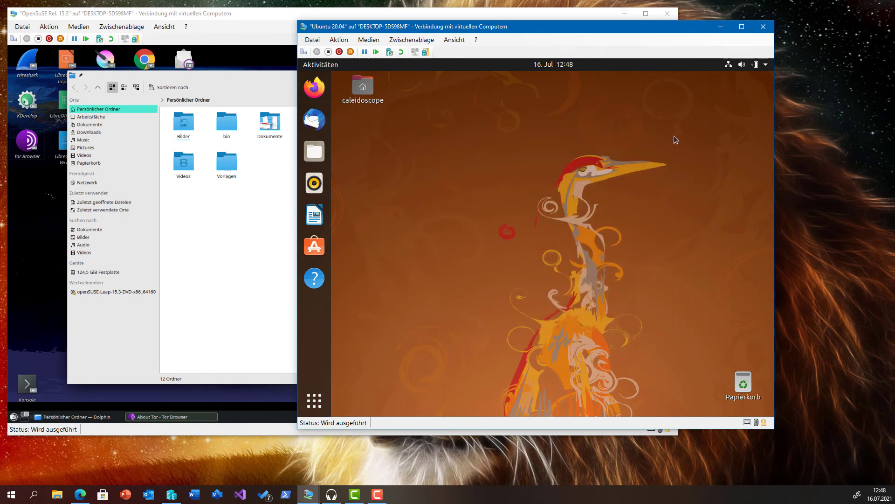
- Open the Ubuntu system settings, review the hardware and operating system details on the Info page, and close the settings
{"action": "left_click", "coordinate": [327, 403]}
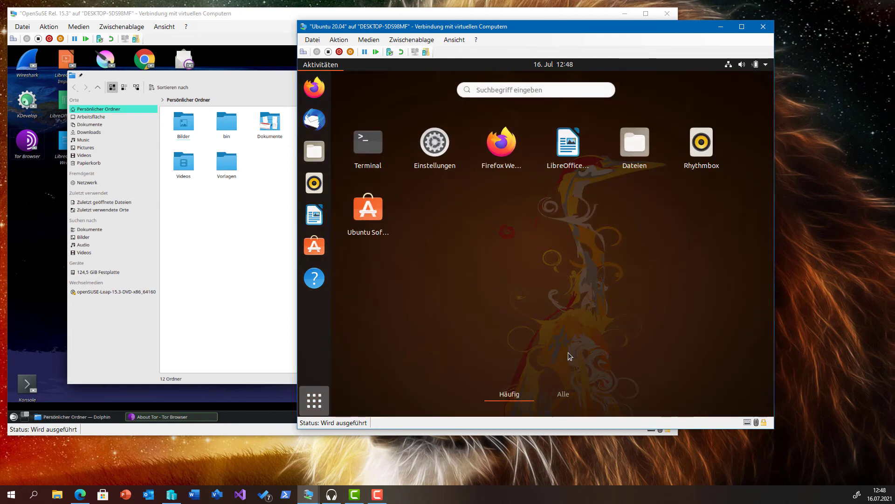
{"action": "left_click", "coordinate": [564, 394]}
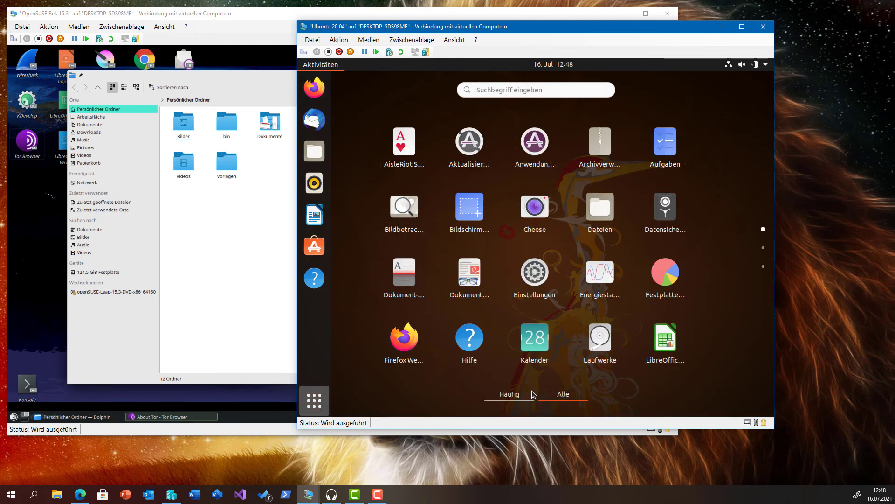
{"action": "left_click", "coordinate": [511, 395]}
{"action": "left_click", "coordinate": [442, 152]}
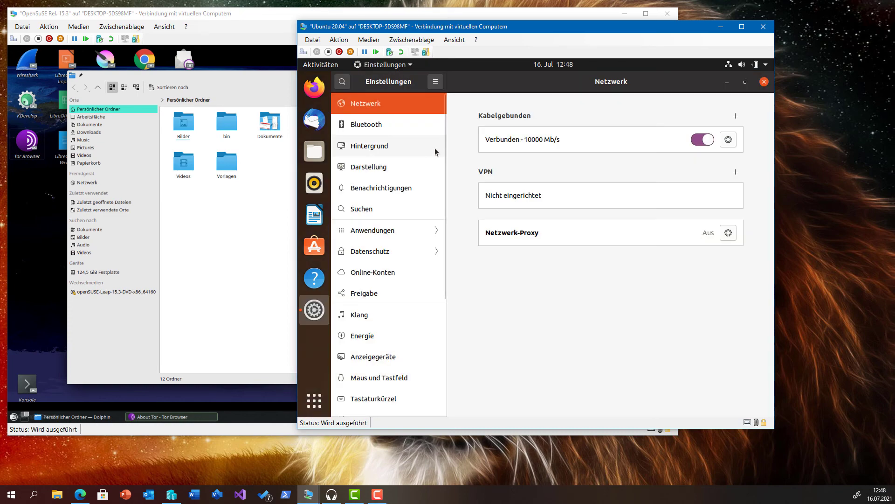
{"action": "scroll", "coordinate": [410, 316], "scroll_direction": "down", "scroll_amount": 8}
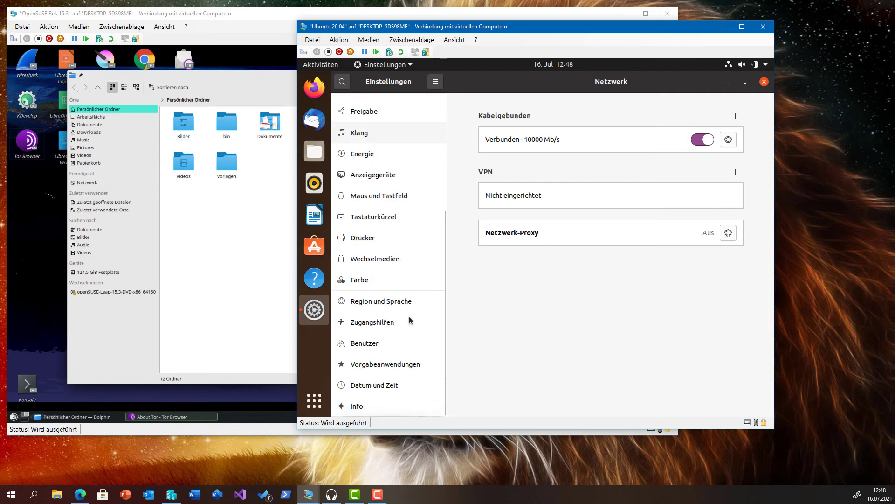
{"action": "left_click", "coordinate": [395, 403]}
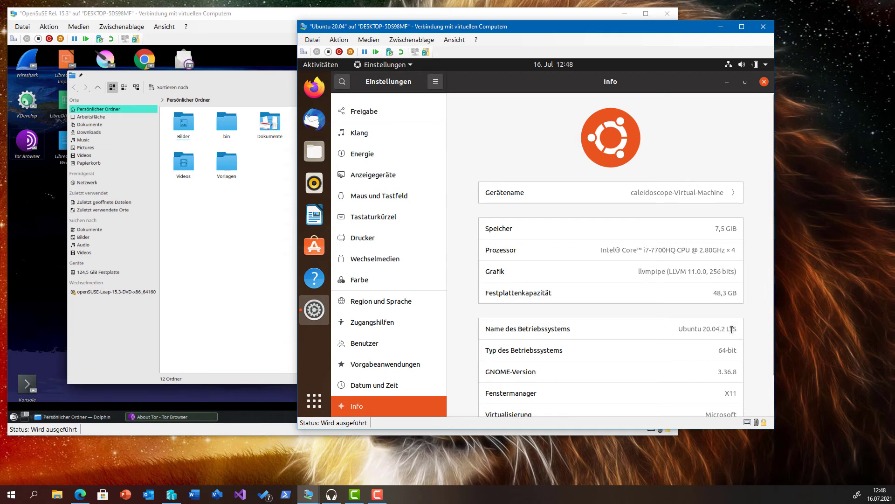
{"action": "scroll", "coordinate": [646, 325], "scroll_direction": "down", "scroll_amount": 2}
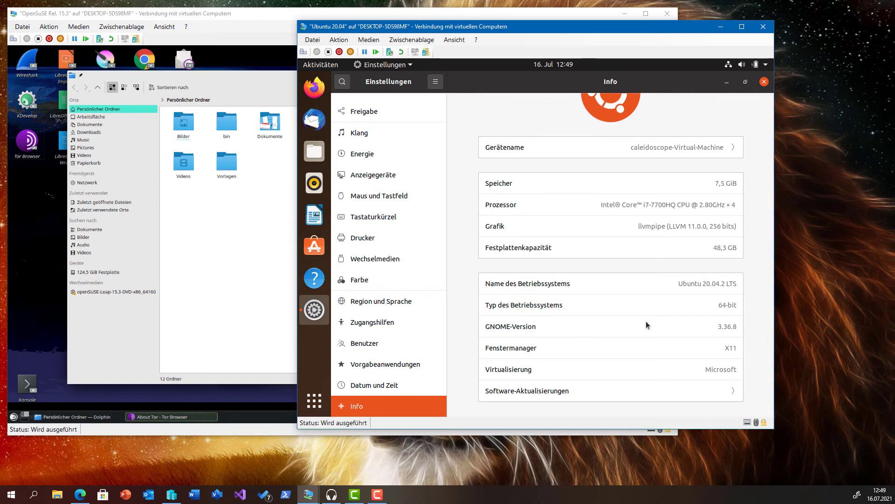
{"action": "scroll", "coordinate": [646, 325], "scroll_direction": "up", "scroll_amount": 2}
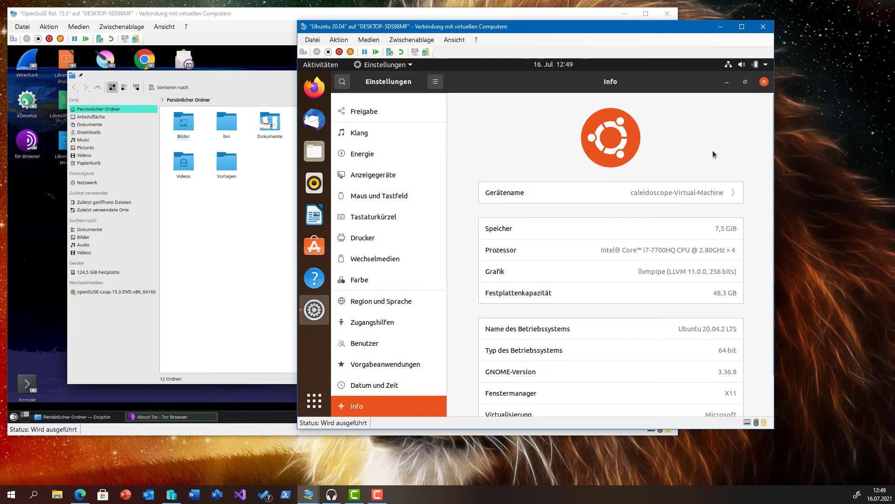
{"action": "left_click", "coordinate": [765, 82]}
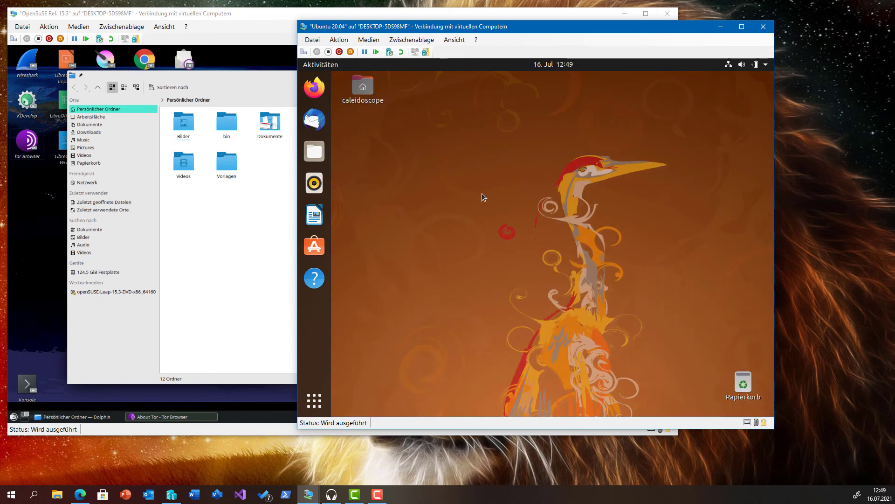
- Open a Terminal and try to install Spotify with sudo apt install spotify, authenticating with the account password
{"action": "left_click", "coordinate": [316, 402]}
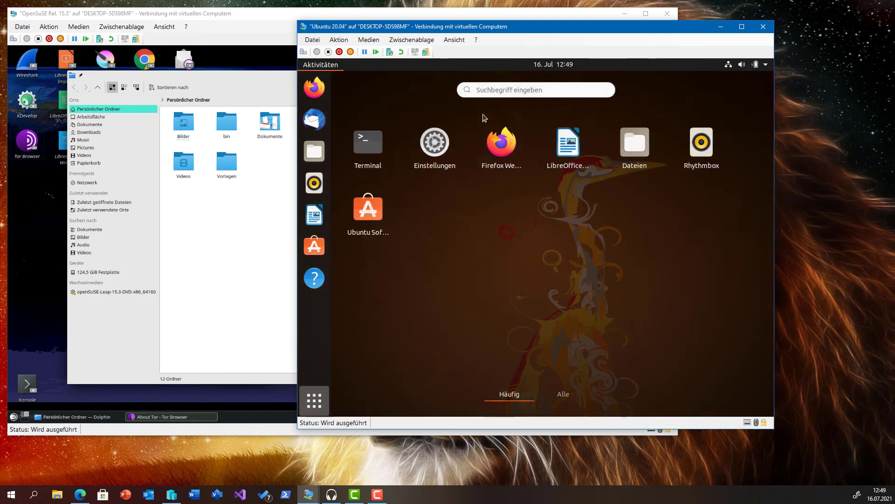
{"action": "left_click", "coordinate": [387, 145]}
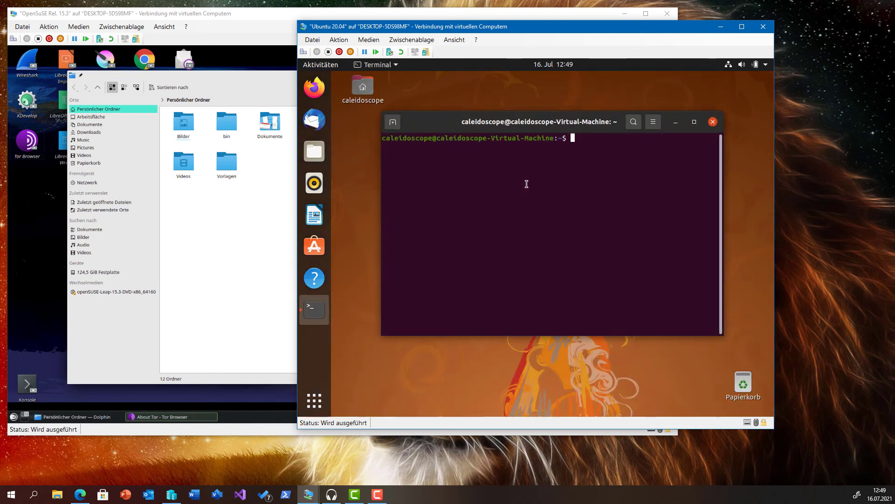
{"action": "key", "text": "Up"}
{"action": "key", "text": "Up"}
{"action": "key", "text": "Up"}
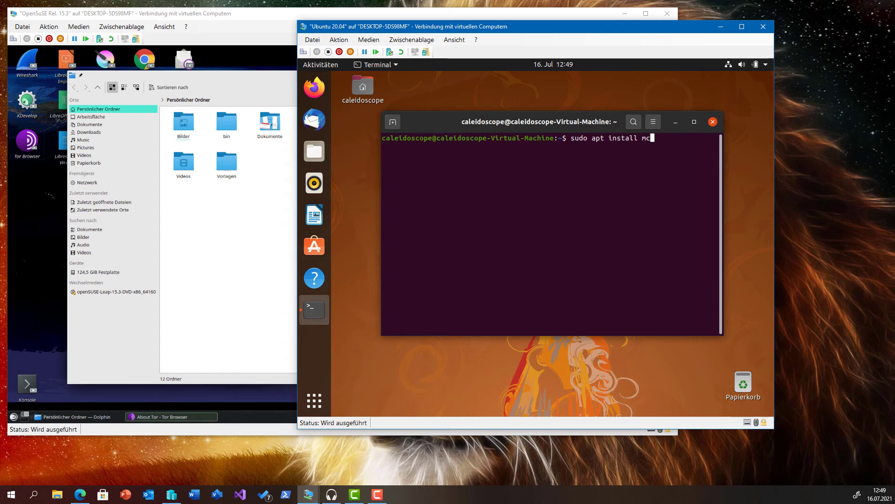
{"action": "key", "text": "BackSpace"}
{"action": "type", "text": "soti"}
{"action": "key", "text": "BackSpace"}
{"action": "key", "text": "BackSpace"}
{"action": "key", "text": "BackSpace"}
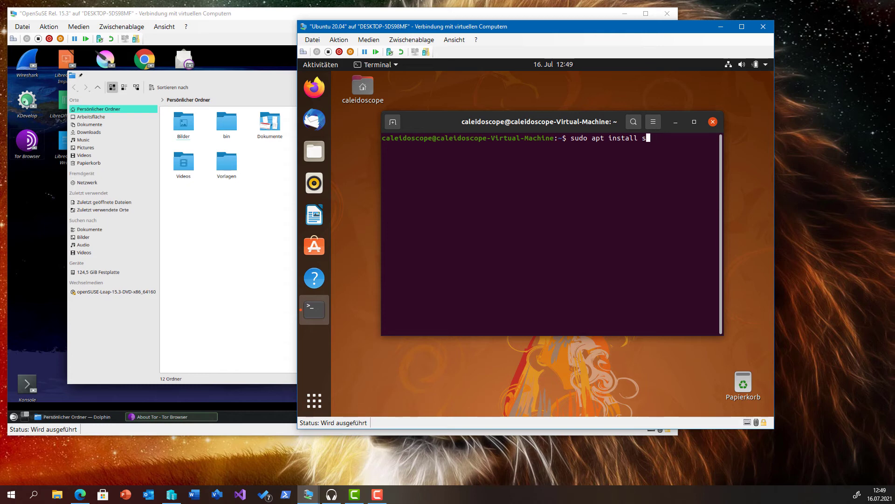
{"action": "type", "text": "pr"}
{"action": "type", "text": "o"}
{"action": "type", "text": "tify"}
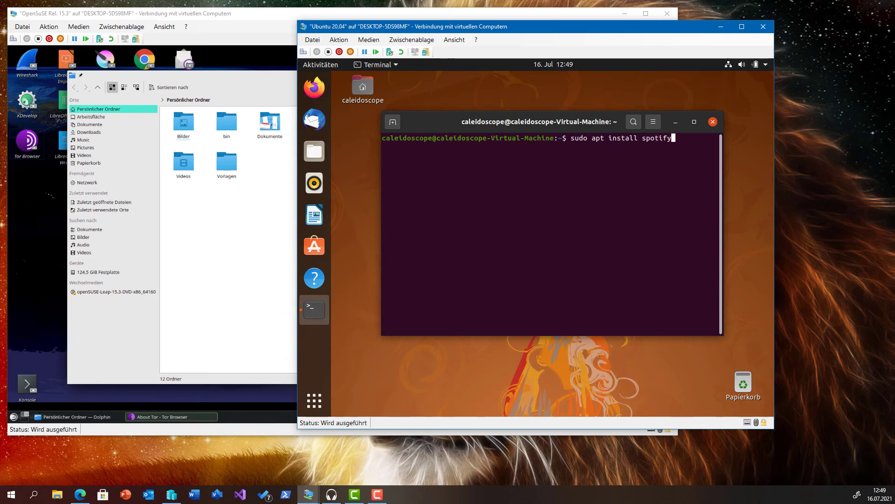
{"action": "key", "text": "Return"}
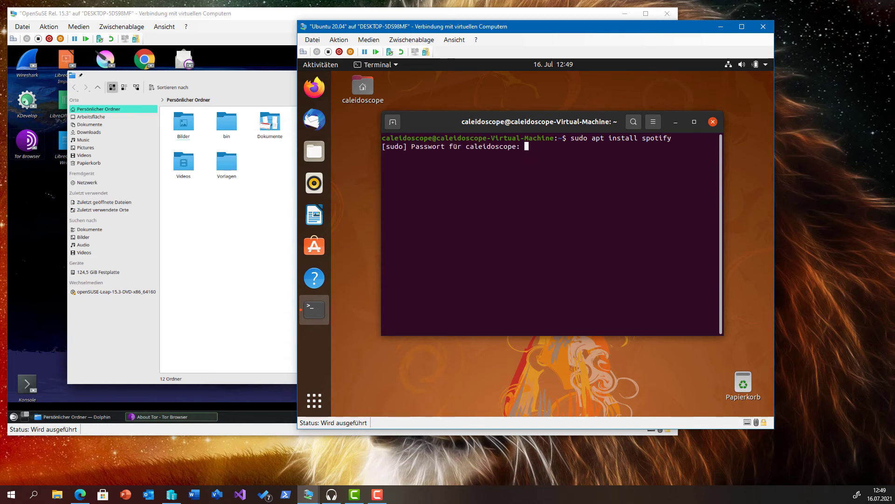
{"action": "key", "text": "Return"}
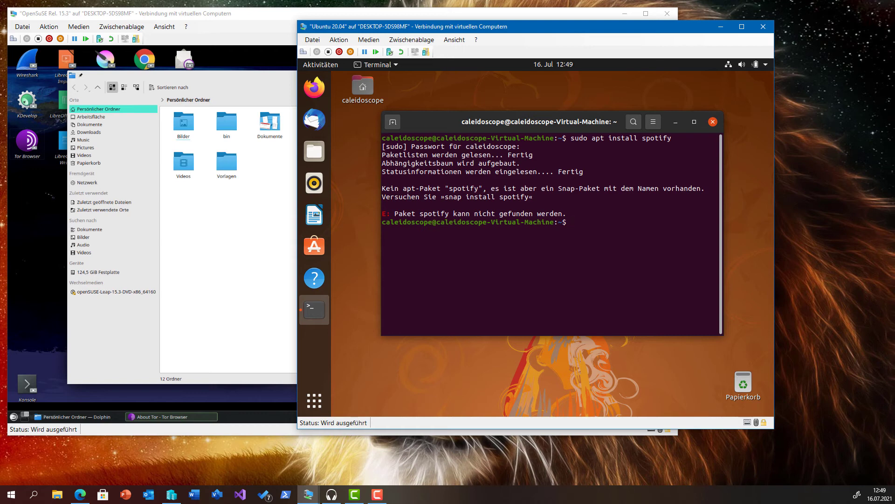
- Install Krita with sudo apt install krita and agree to the download of the required packages
{"action": "key", "text": "Up"}
{"action": "key", "text": "BackSpace"}
{"action": "key", "text": "BackSpace"}
{"action": "key", "text": "BackSpace"}
{"action": "key", "text": "BackSpace"}
{"action": "key", "text": "BackSpace"}
{"action": "key", "text": "BackSpace"}
{"action": "key", "text": "BackSpace"}
{"action": "type", "text": "krita"}
{"action": "key", "text": "Return"}
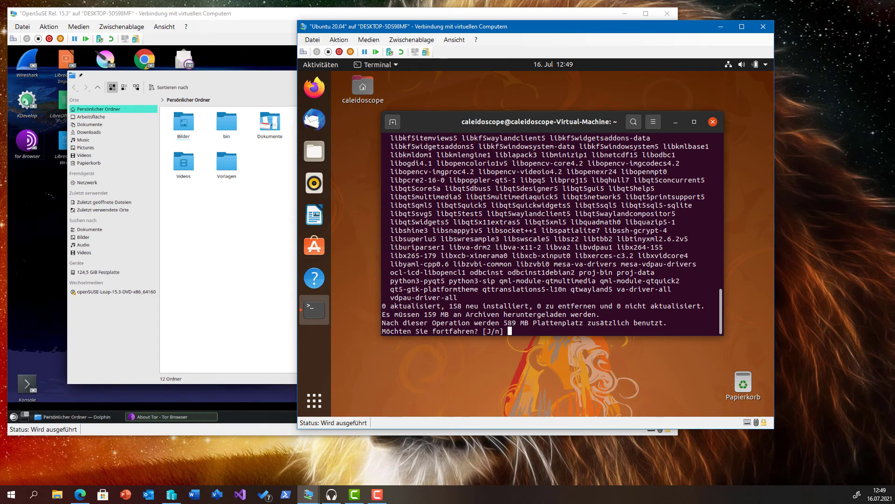
{"action": "key", "text": "Return"}
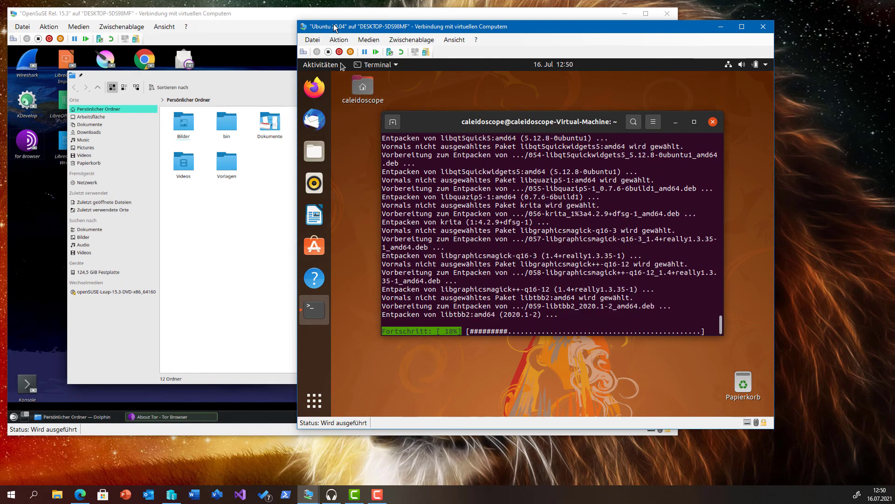
- Switch to the openSUSE virtual machine, start Krita there, and clear the Tor Browser and Dolphin windows out of the way
{"action": "left_click", "coordinate": [118, 103]}
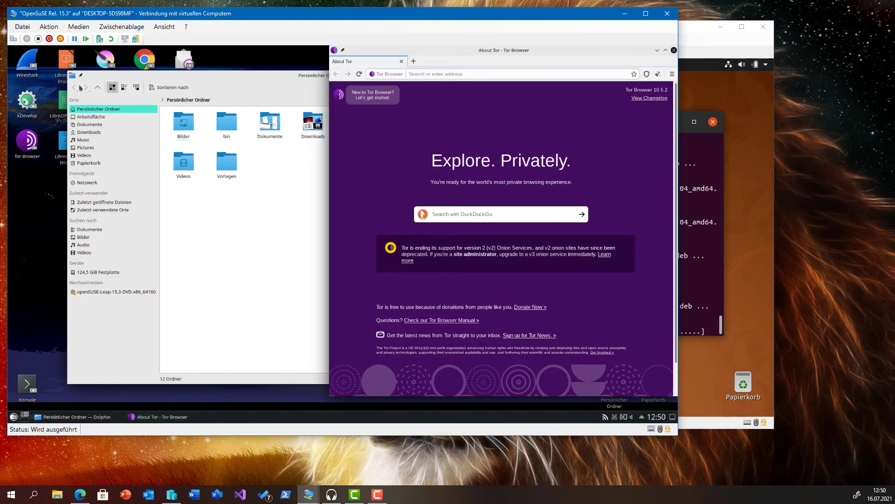
{"action": "left_click", "coordinate": [106, 60]}
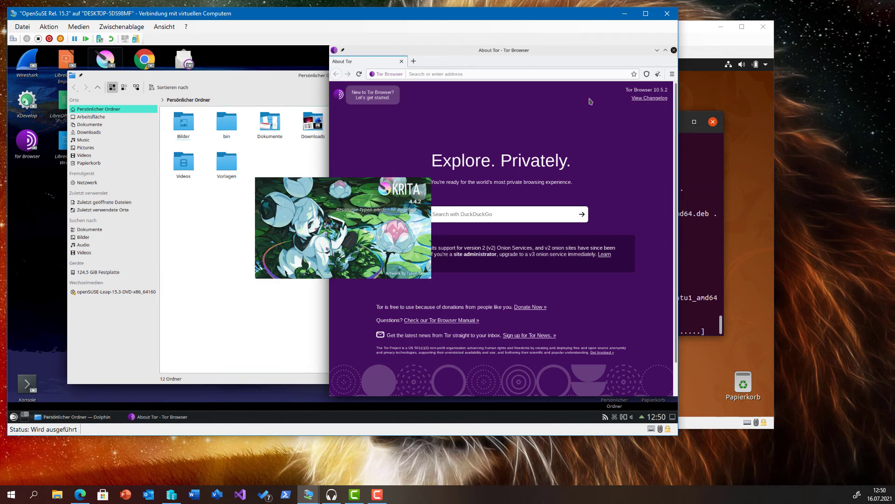
{"action": "left_click", "coordinate": [673, 49]}
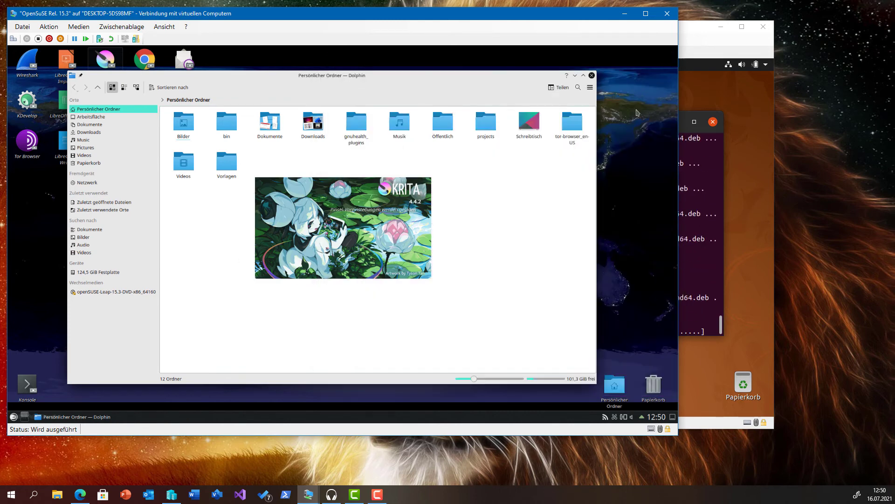
{"action": "left_click", "coordinate": [575, 76]}
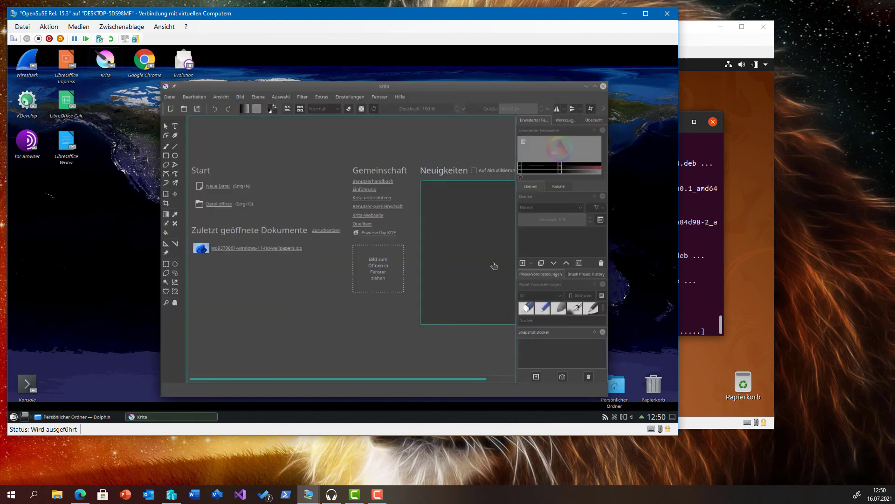
{"action": "left_click_drag", "start_coordinate": [465, 89], "coordinate": [393, 85]}
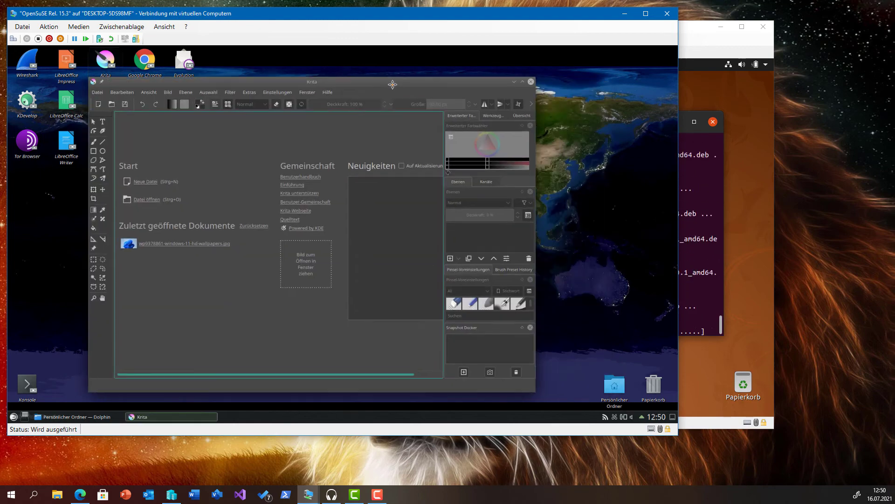
- Return to the Ubuntu virtual machine, start Krita there, and move the machine's window aside to compare both Krita installations
{"action": "left_click", "coordinate": [696, 36]}
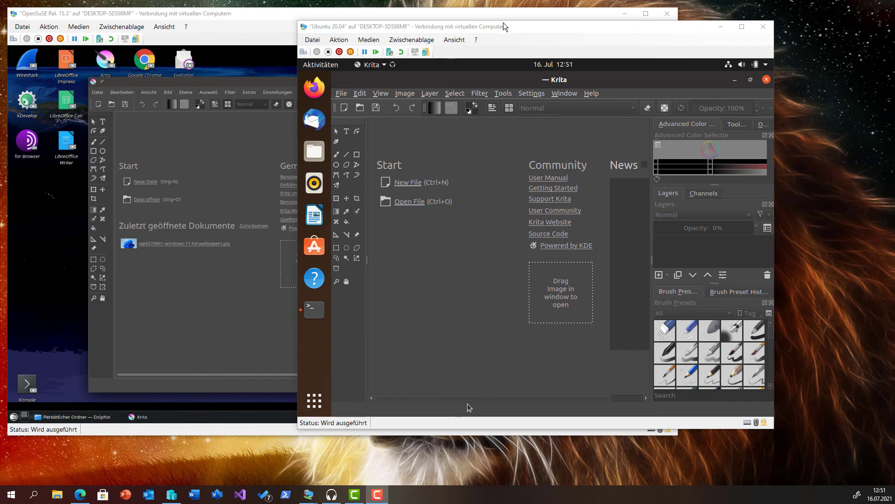
{"action": "left_click_drag", "start_coordinate": [517, 29], "coordinate": [576, 62]}
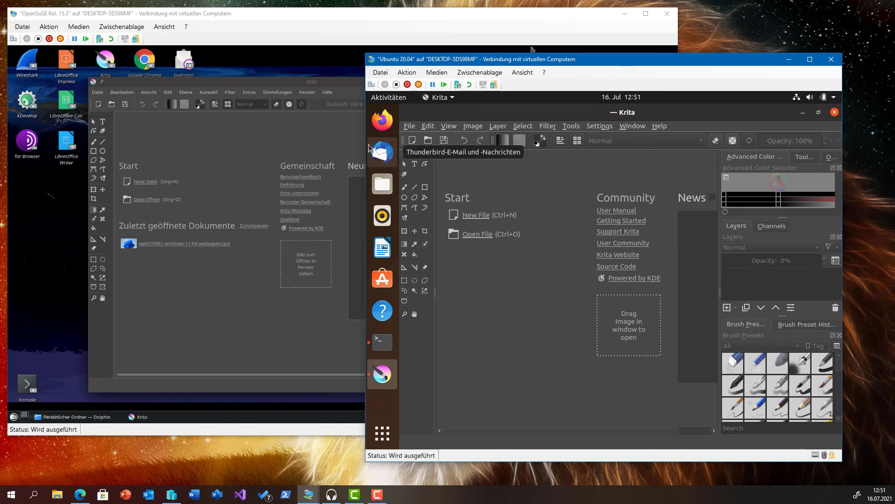
{"action": "left_click", "coordinate": [269, 161]}
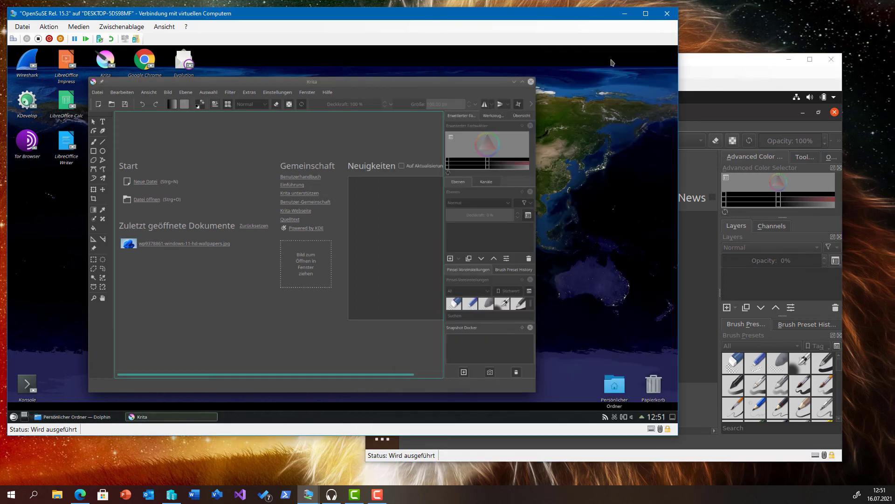
{"action": "left_click", "coordinate": [688, 60]}
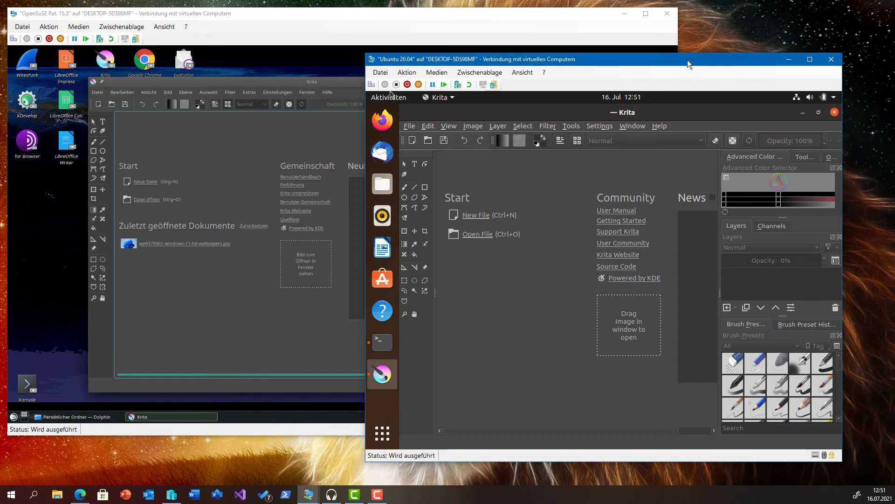
- Look through the General configuration pages of Krita in Ubuntu, cancel without changes, and close Krita
{"action": "left_click", "coordinate": [594, 127]}
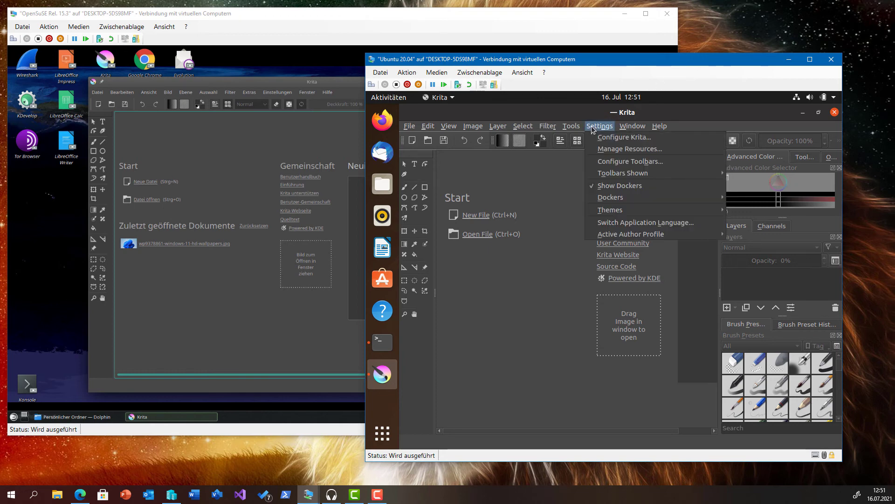
{"action": "left_click", "coordinate": [602, 137]}
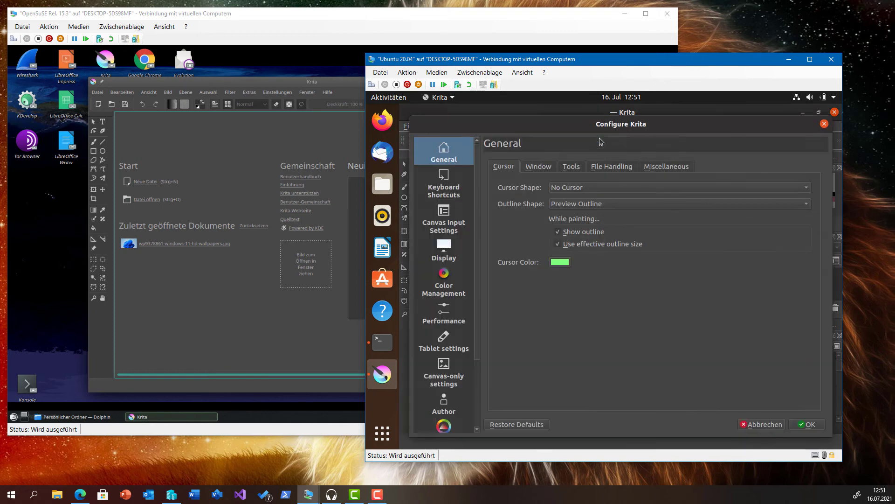
{"action": "left_click", "coordinate": [654, 170]}
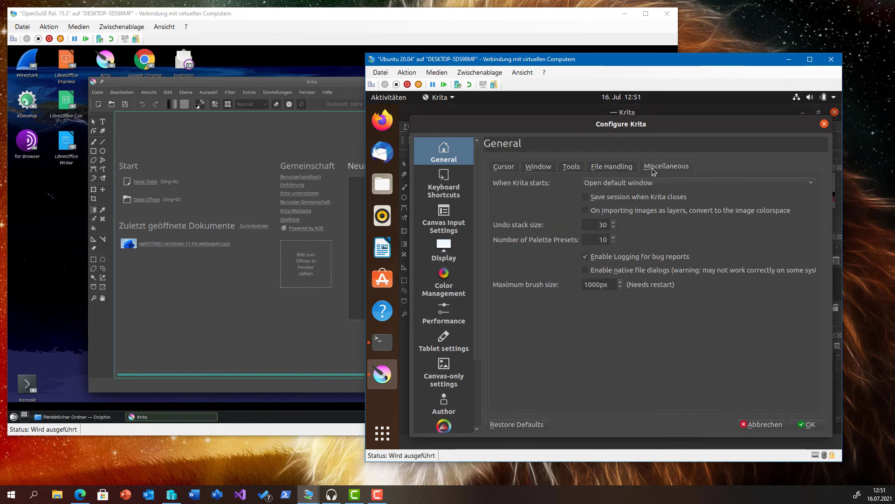
{"action": "left_click", "coordinate": [595, 169]}
{"action": "left_click", "coordinate": [573, 167]}
{"action": "left_click", "coordinate": [540, 167]}
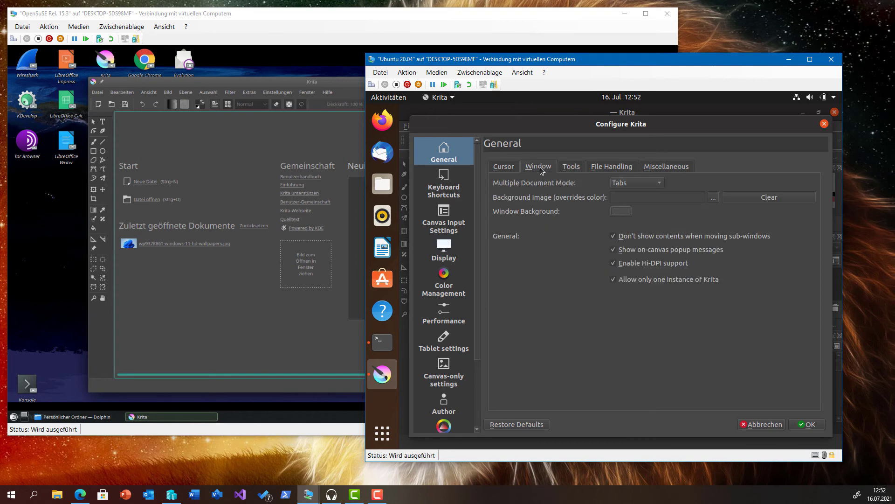
{"action": "left_click", "coordinate": [498, 169]}
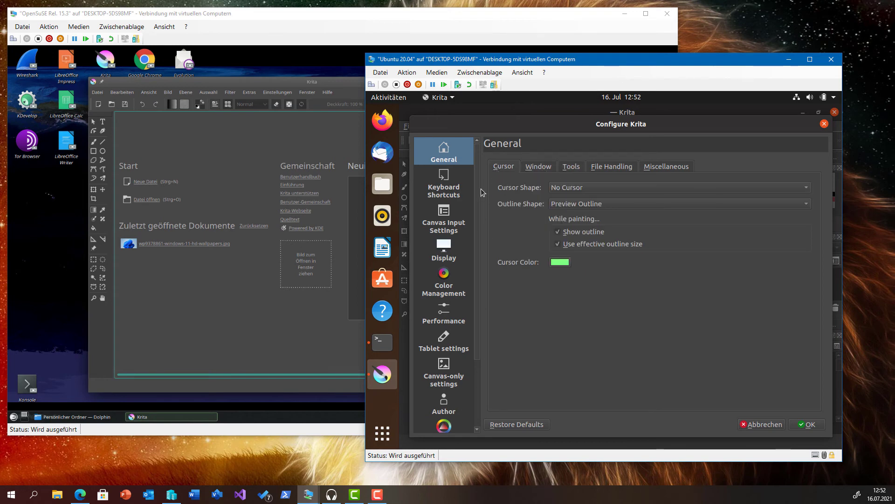
{"action": "left_click", "coordinate": [760, 425]}
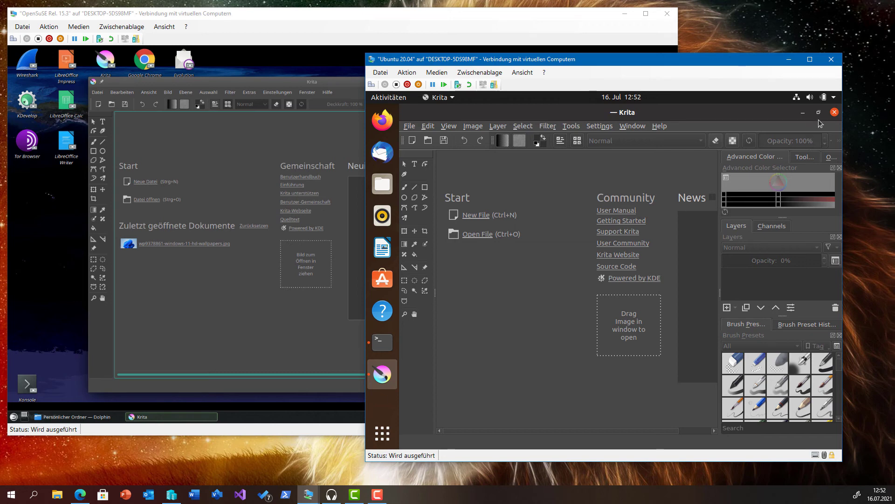
{"action": "left_click", "coordinate": [835, 113]}
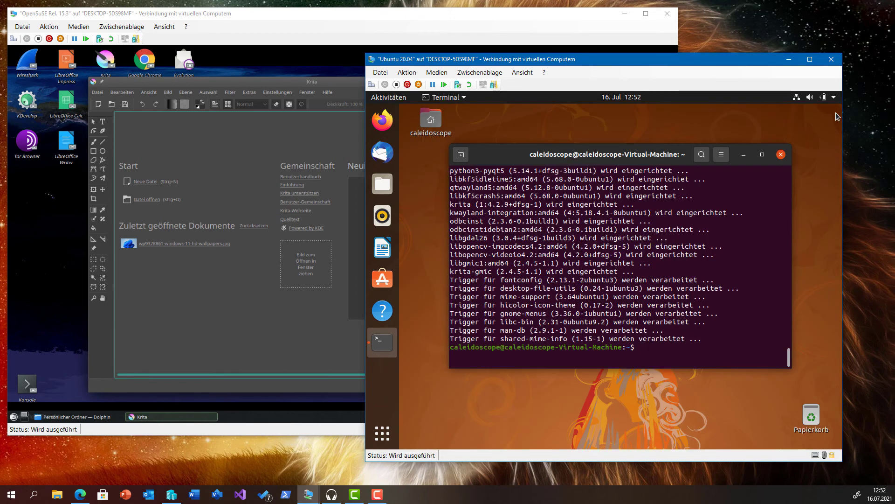
- Maximize the terminal, install Evolution with sudo apt install evolution, and agree to the download of the additional packages
{"action": "left_click", "coordinate": [762, 155]}
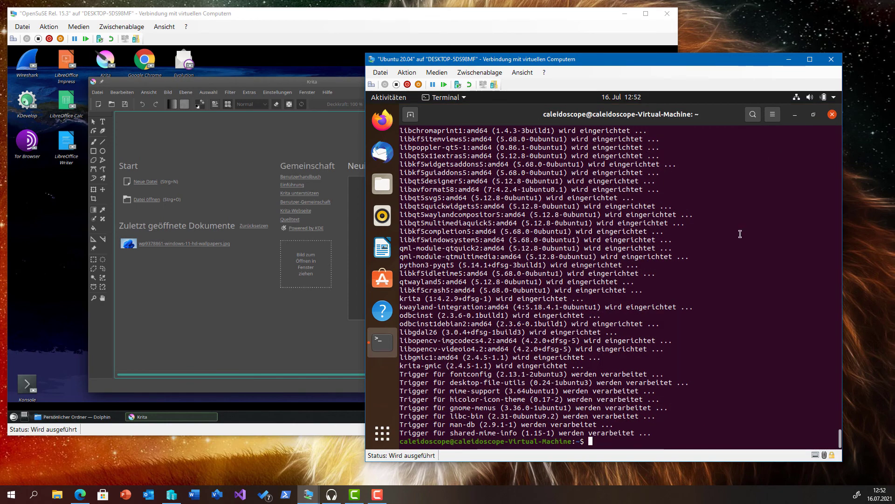
{"action": "key", "text": "Up"}
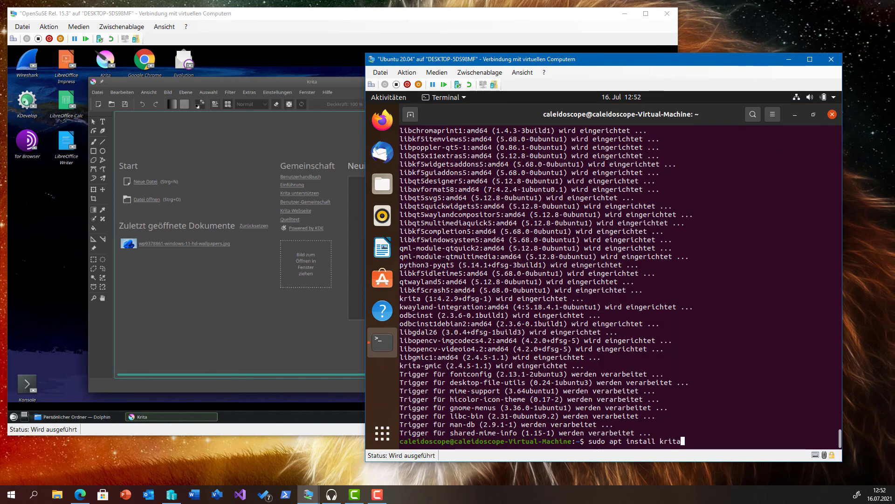
{"action": "key", "text": "BackSpace"}
{"action": "key", "text": "BackSpace"}
{"action": "key", "text": "BackSpace"}
{"action": "key", "text": "BackSpace"}
{"action": "key", "text": "BackSpace"}
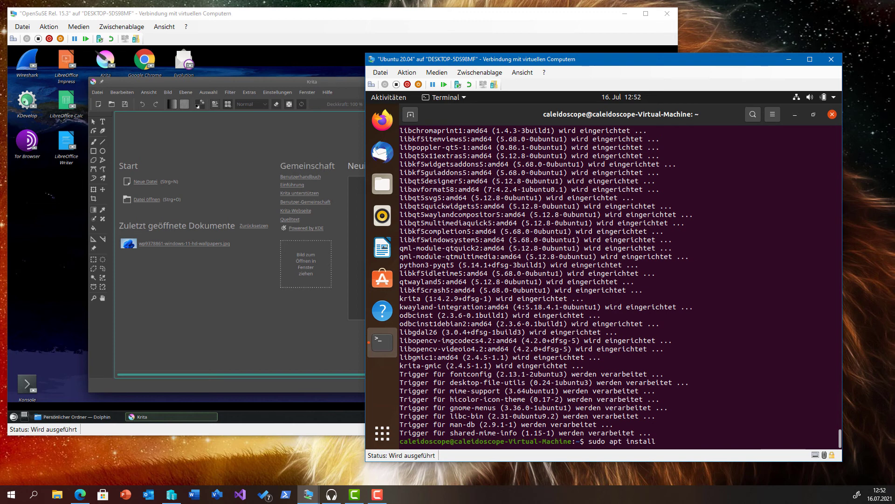
{"action": "type", "text": "evolution"}
{"action": "key", "text": "Return"}
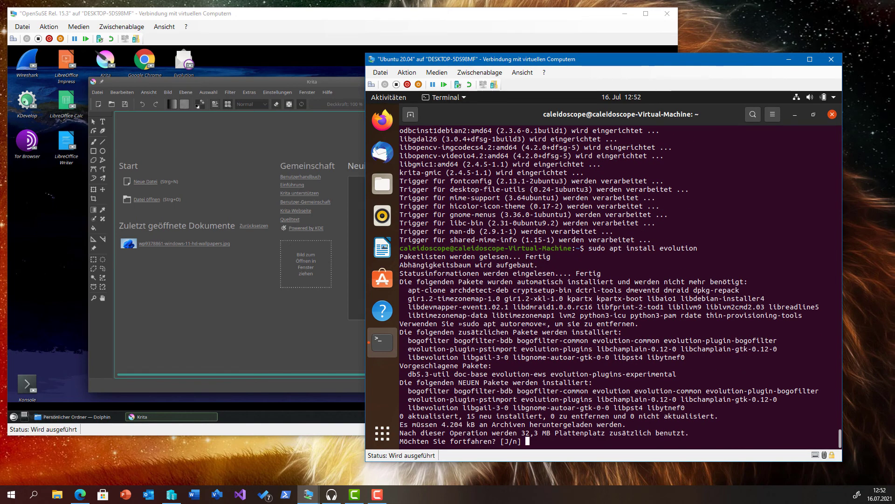
{"action": "type", "text": "j"}
{"action": "key", "text": "Return"}
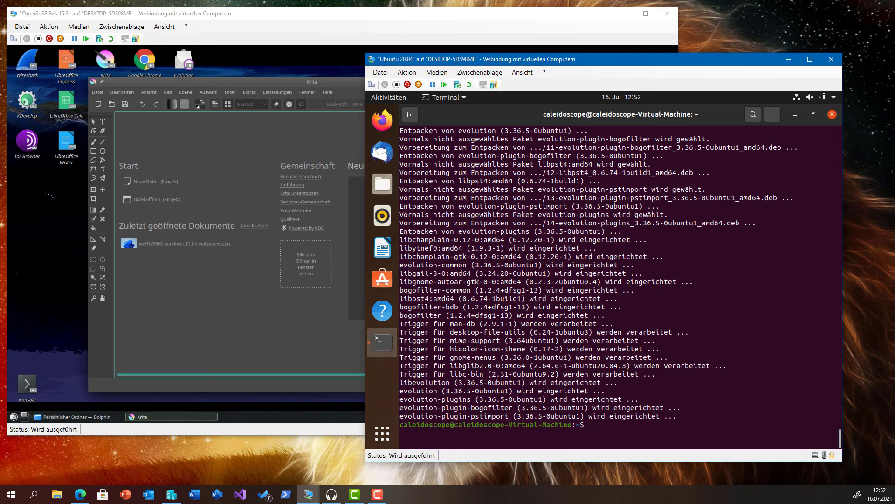
- Replace Thunderbird with Evolution in the dock favorites, placed directly below Firefox, and remove the music player from the favorites
{"action": "right_click", "coordinate": [384, 153]}
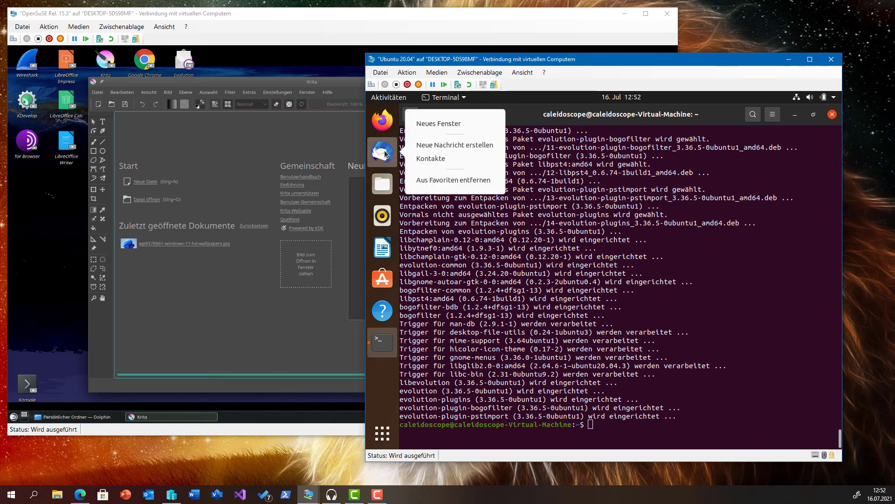
{"action": "left_click", "coordinate": [411, 181]}
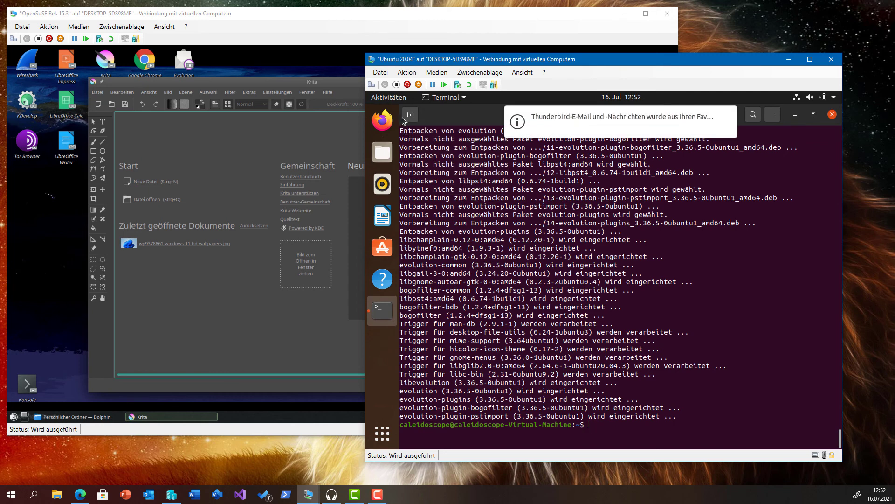
{"action": "left_click", "coordinate": [383, 433]}
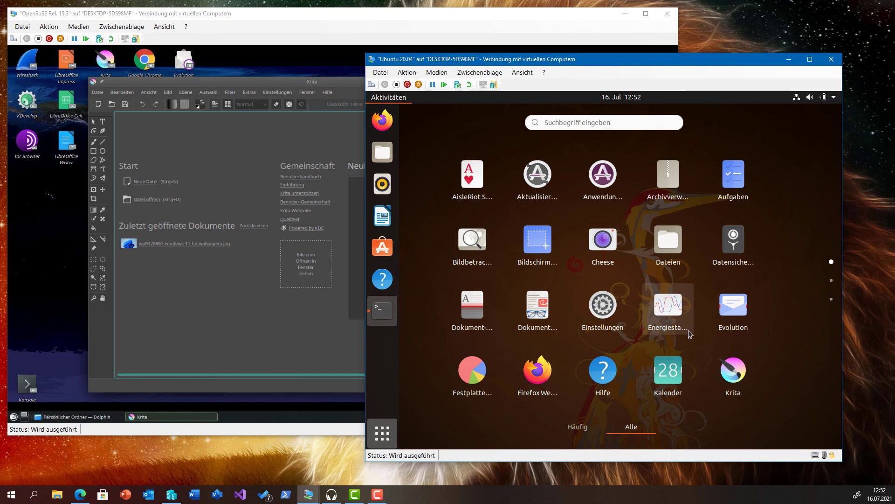
{"action": "right_click", "coordinate": [731, 311]}
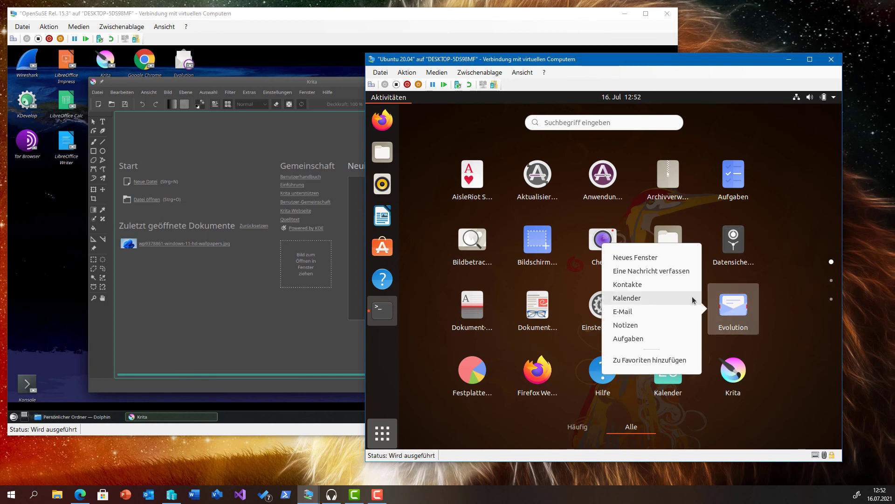
{"action": "left_click", "coordinate": [652, 360]}
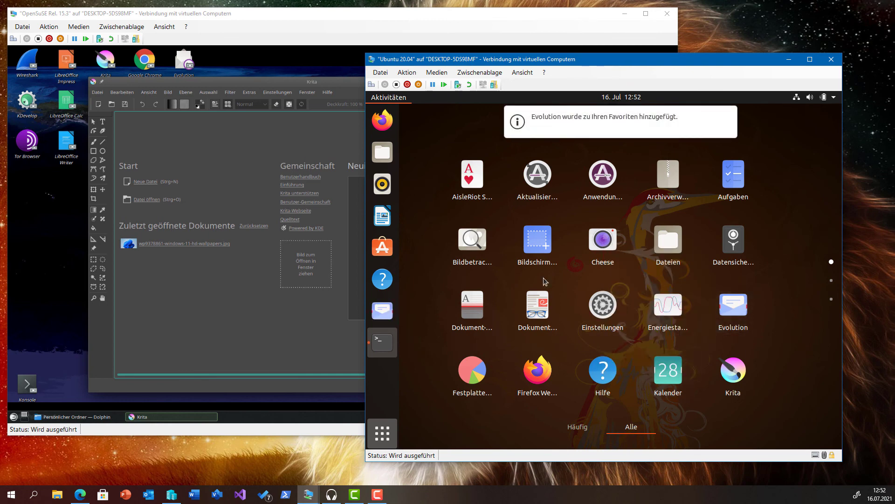
{"action": "left_click_drag", "start_coordinate": [387, 313], "coordinate": [384, 142]}
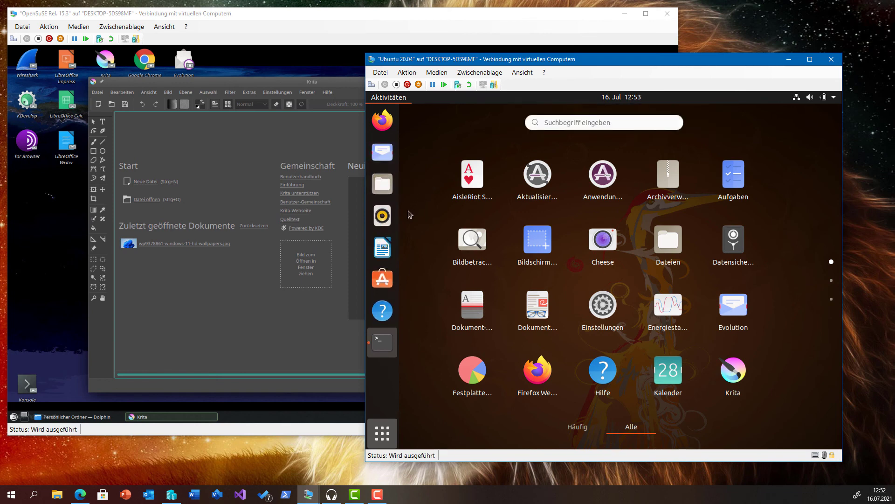
{"action": "right_click", "coordinate": [388, 219]}
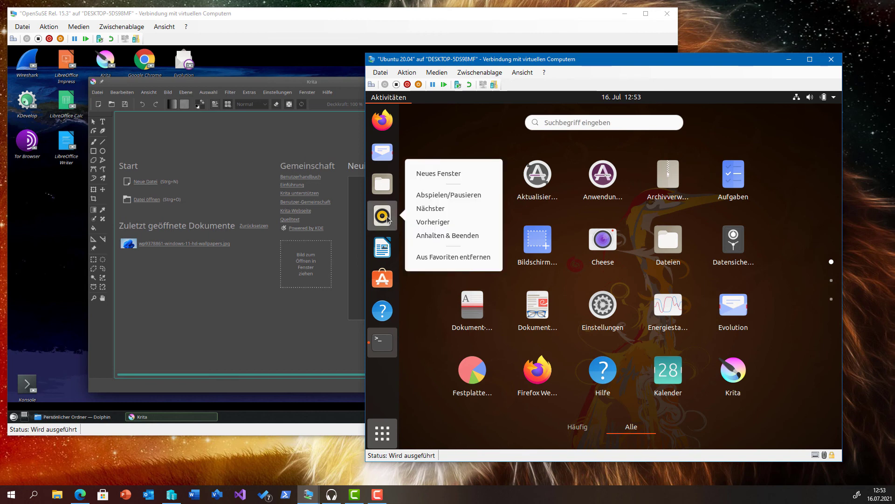
{"action": "left_click", "coordinate": [429, 257]}
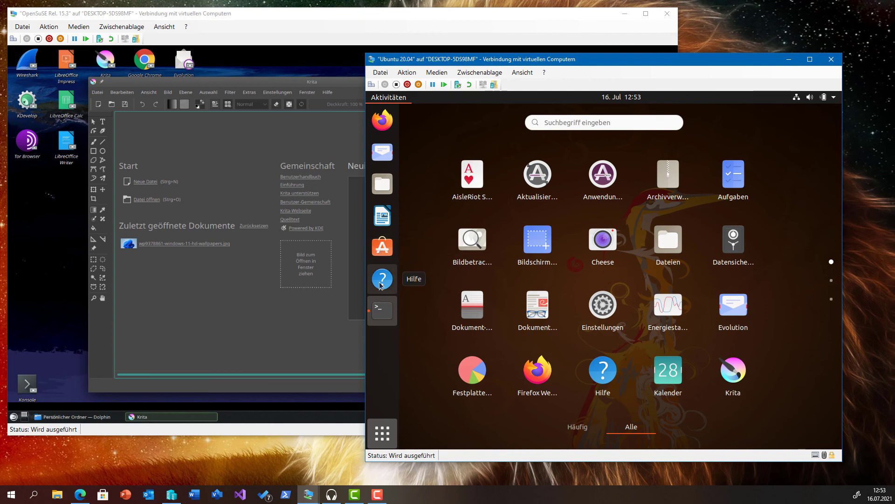
- Open the Ubuntu settings and set the window colours under Darstellung to Dunkel
{"action": "left_click", "coordinate": [606, 306]}
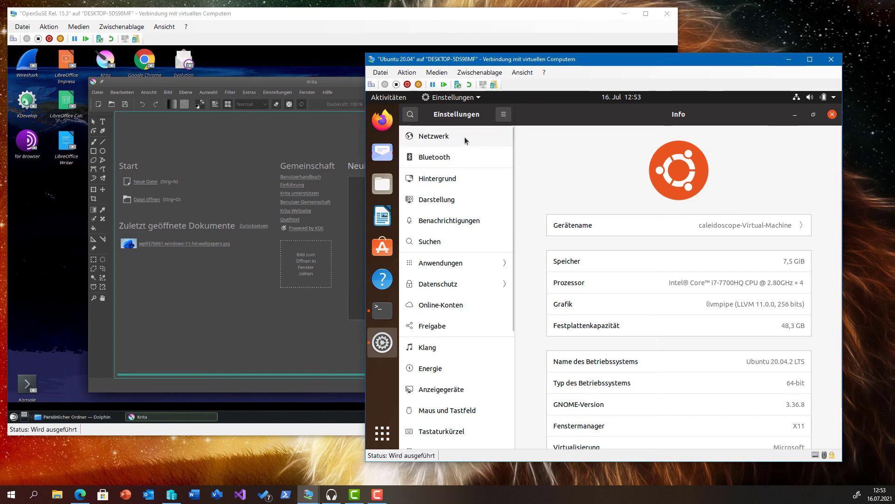
{"action": "left_click", "coordinate": [457, 178]}
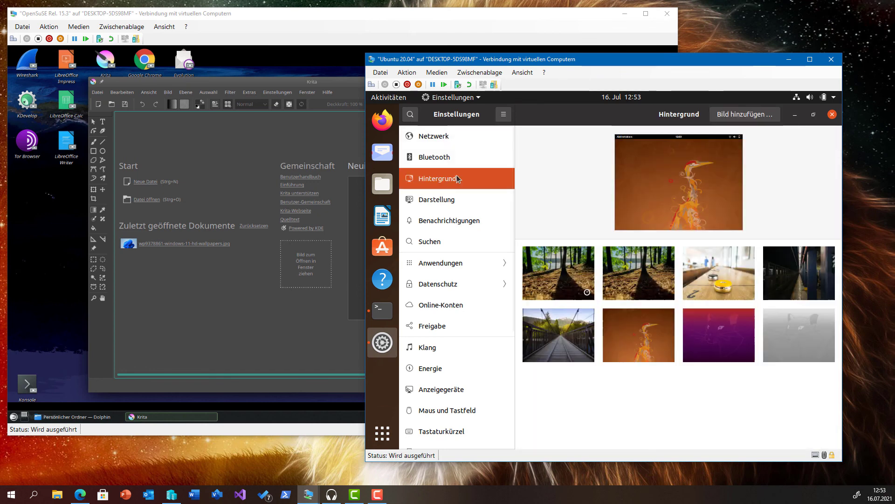
{"action": "left_click", "coordinate": [453, 200]}
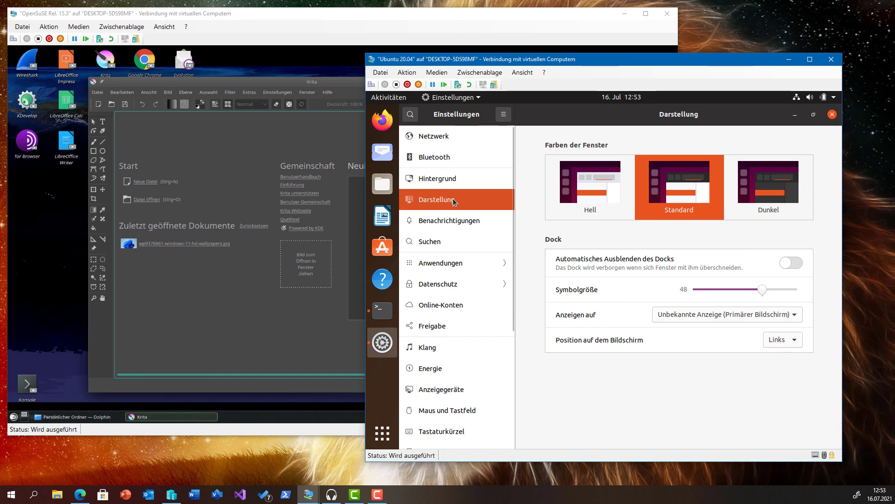
{"action": "left_click", "coordinate": [783, 189]}
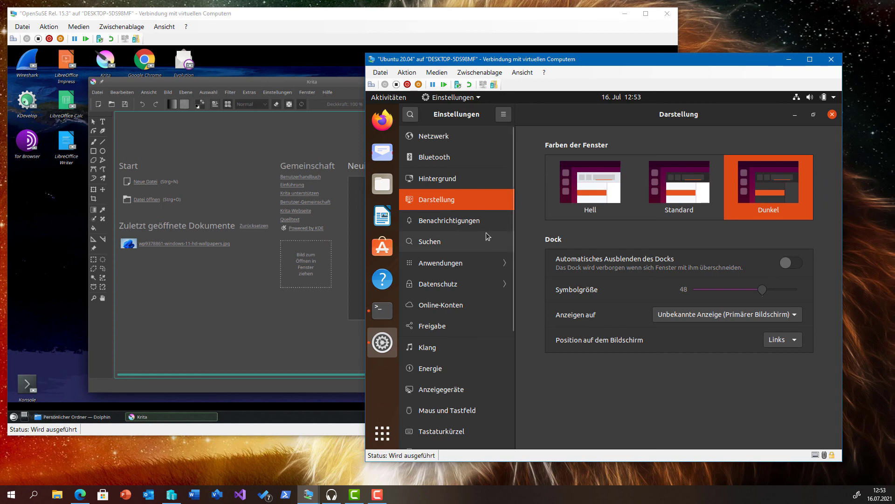
- Look through the per-application settings for Anwendungen & Aktualisierungen and Einstellungen, and close the settings and terminal windows
{"action": "left_click", "coordinate": [471, 262]}
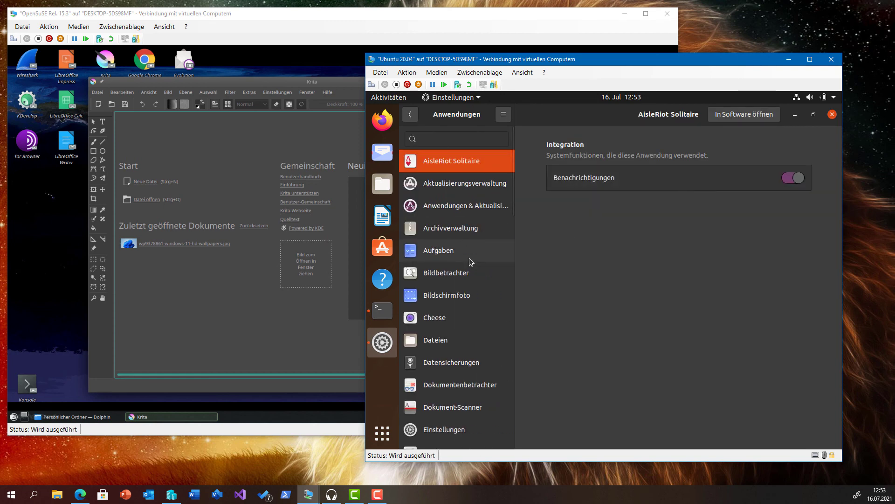
{"action": "left_click", "coordinate": [471, 207]}
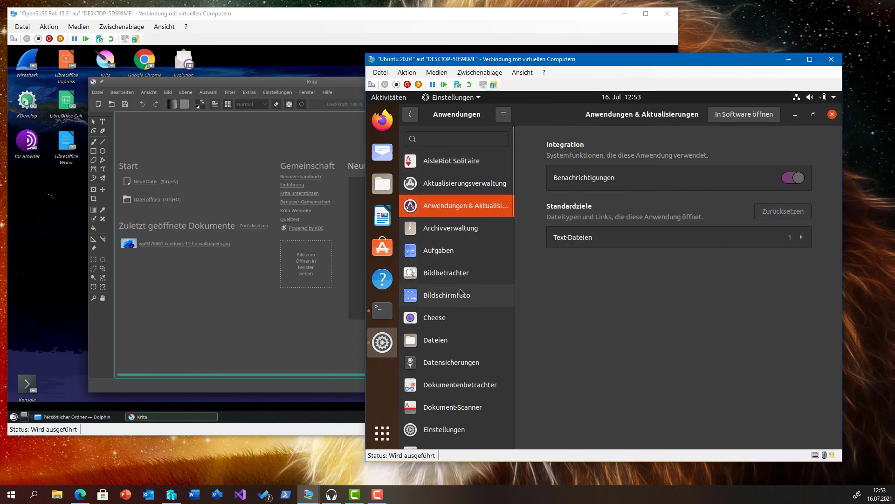
{"action": "scroll", "coordinate": [460, 321], "scroll_direction": "down", "scroll_amount": 3}
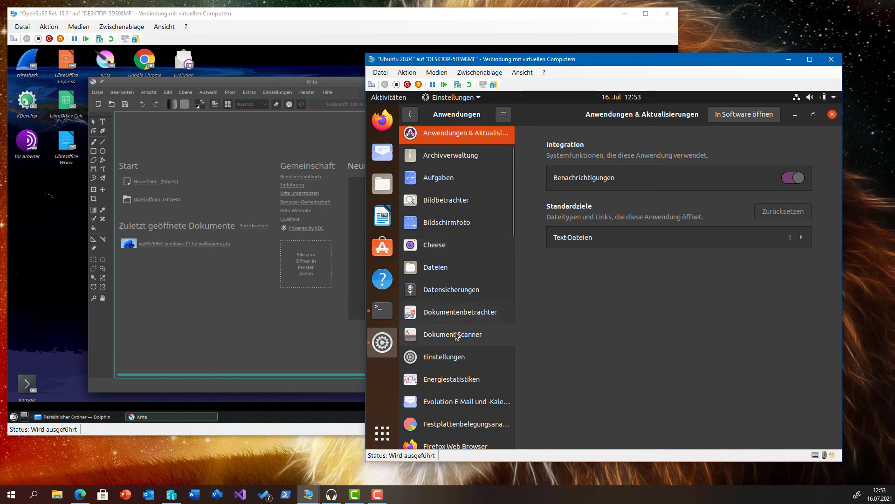
{"action": "left_click", "coordinate": [450, 357]}
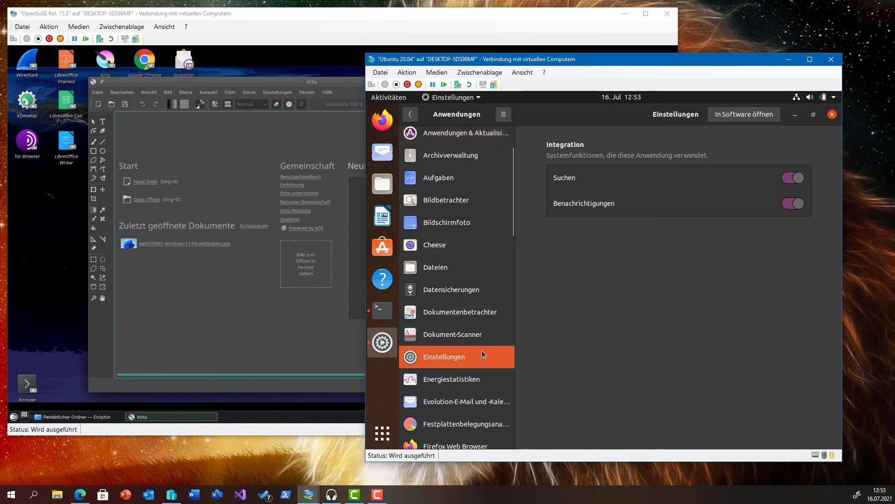
{"action": "left_click", "coordinate": [833, 114]}
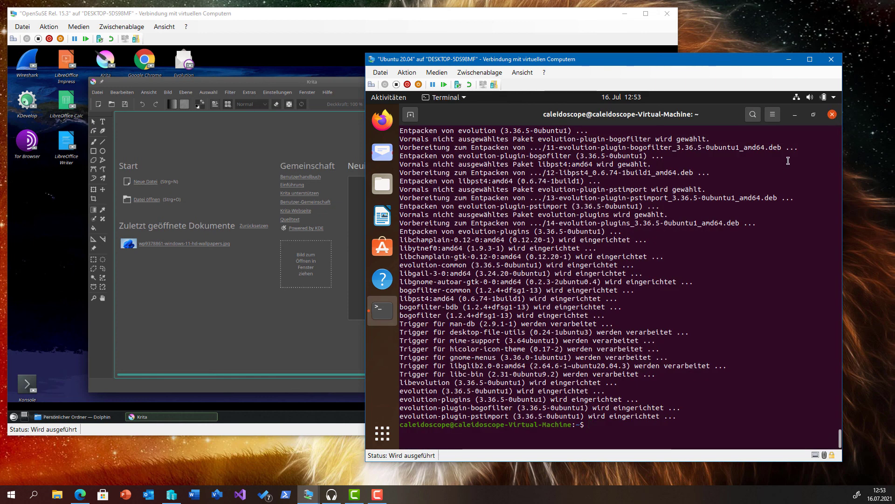
{"action": "left_click", "coordinate": [832, 115]}
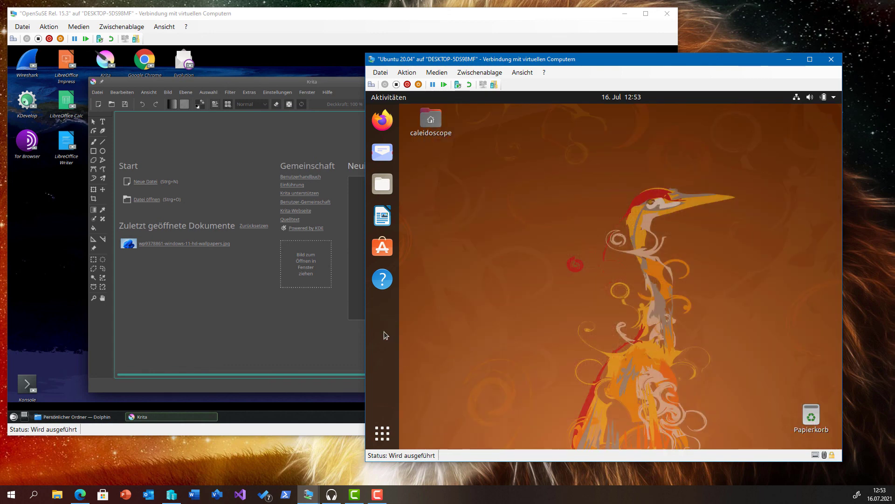
- Open Festplattenbelegungsanalyse to view the devices and locations in the dark theme, and quit it
{"action": "left_click", "coordinate": [382, 434]}
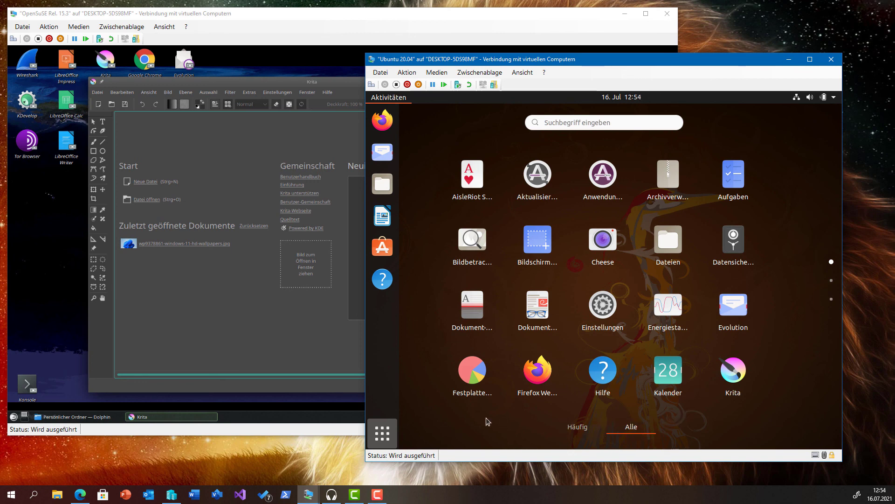
{"action": "left_click", "coordinate": [473, 369]}
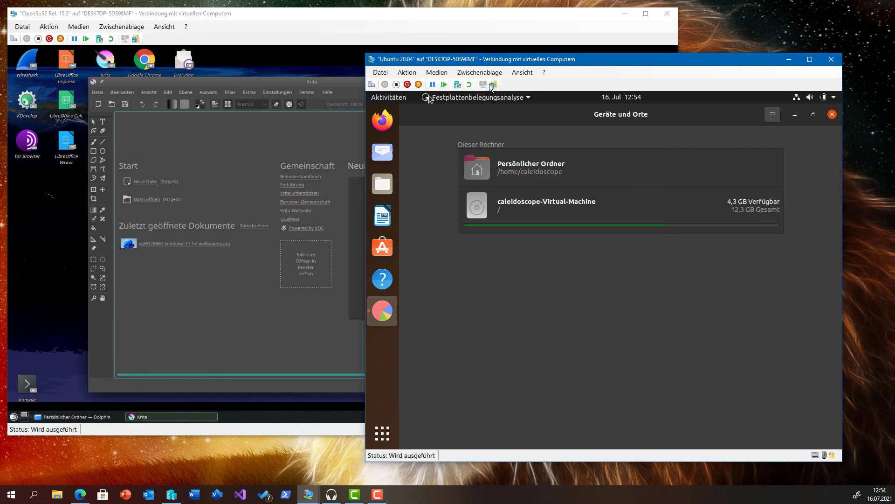
{"action": "left_click", "coordinate": [528, 98]}
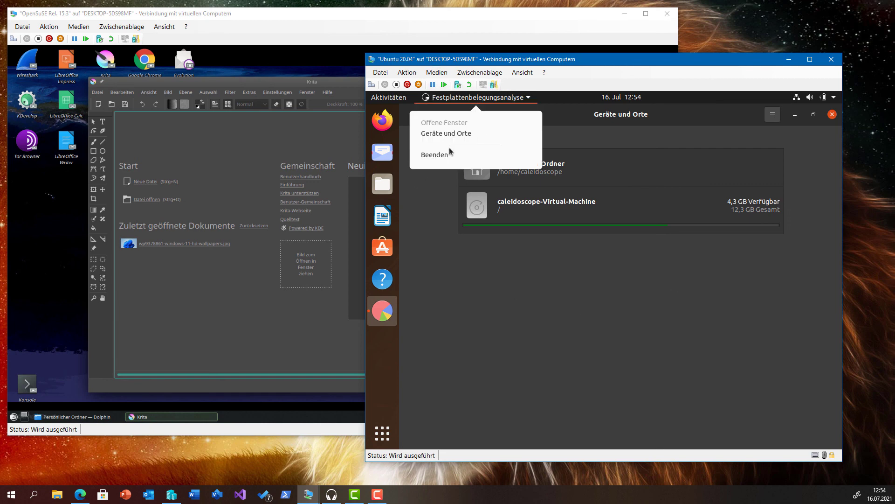
{"action": "left_click", "coordinate": [431, 155]}
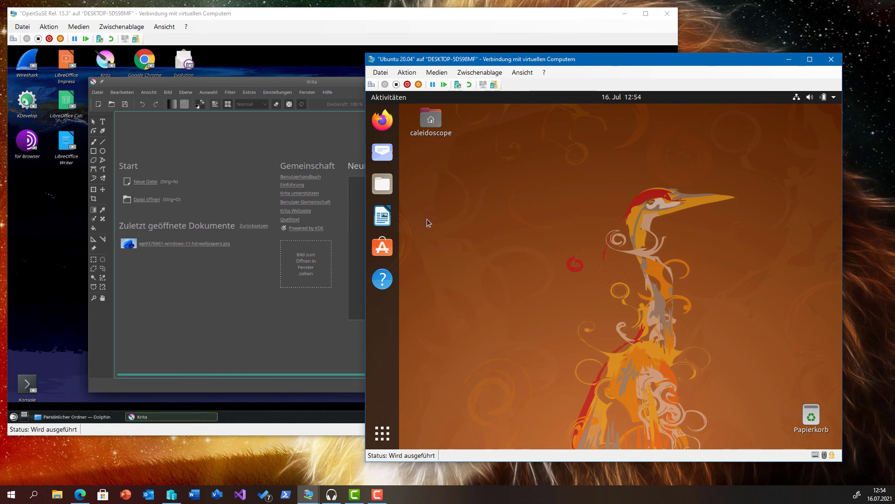
- Start Ubuntu Software, and close Krita in the openSUSE virtual machine before returning to the Ubuntu virtual machine
{"action": "left_click", "coordinate": [382, 247]}
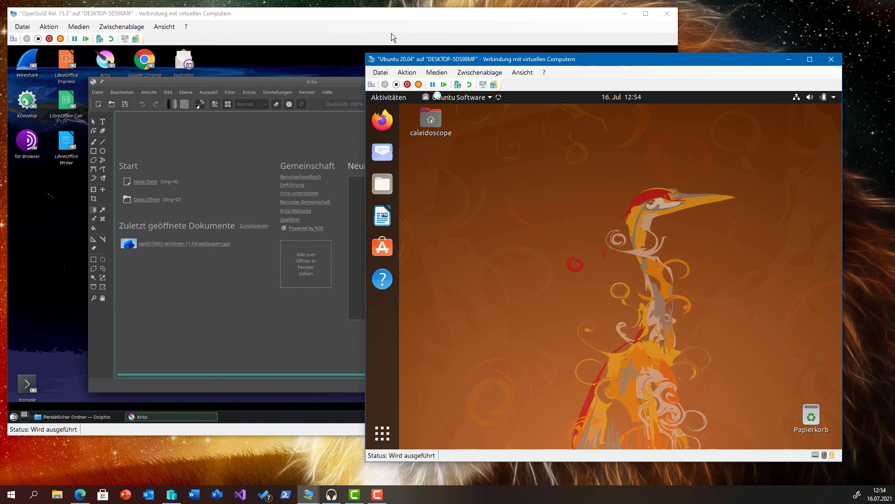
{"action": "left_click", "coordinate": [328, 92]}
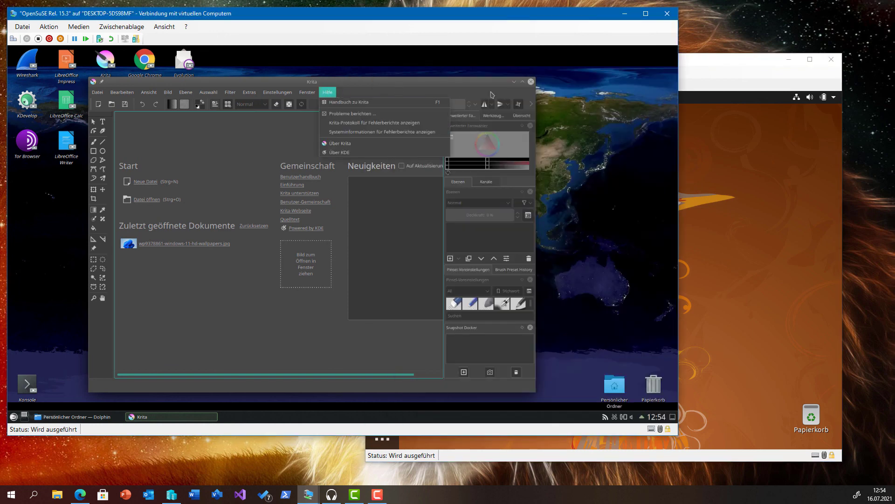
{"action": "left_click", "coordinate": [531, 82]}
{"action": "left_click", "coordinate": [530, 83]}
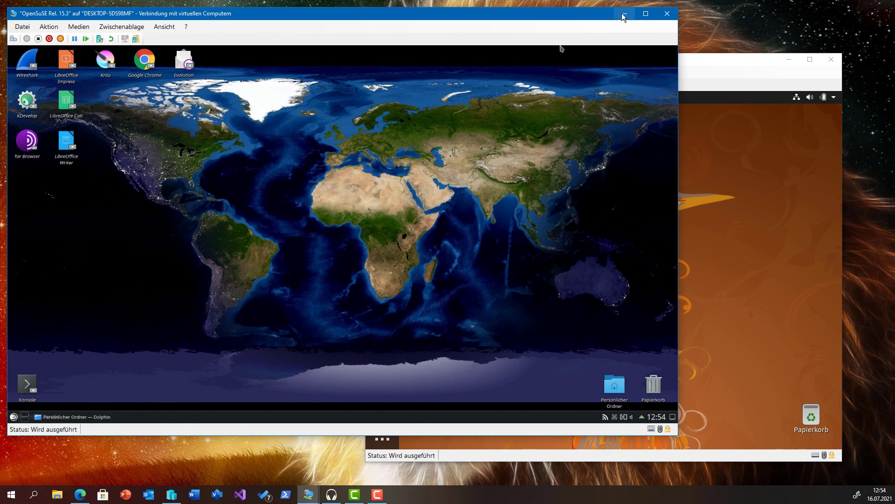
{"action": "left_click", "coordinate": [688, 37]}
{"action": "left_click", "coordinate": [691, 55]}
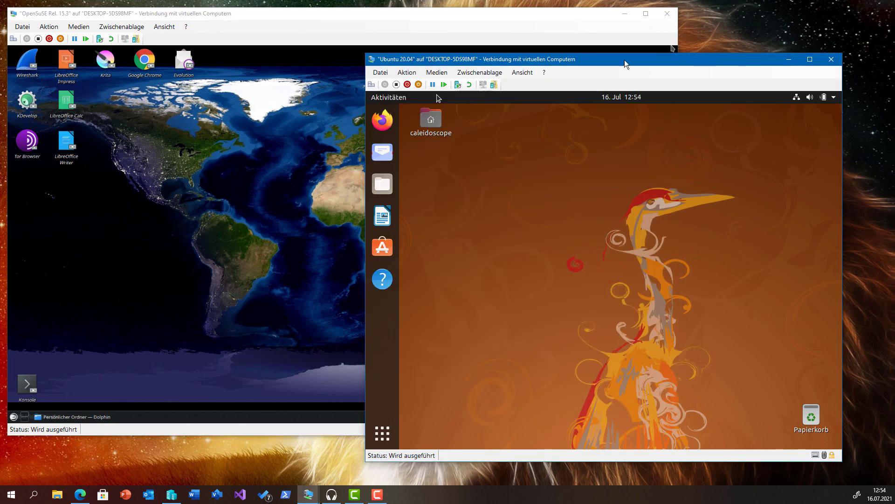